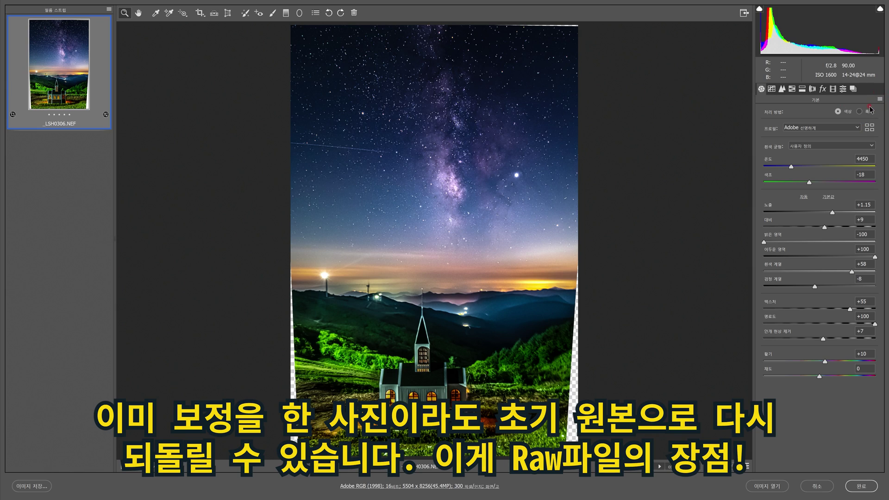
# Reset the photo to the Camera Raw defaults and apply the Adobe Vivid (선명하게) profile.
pyautogui.click(880, 99)
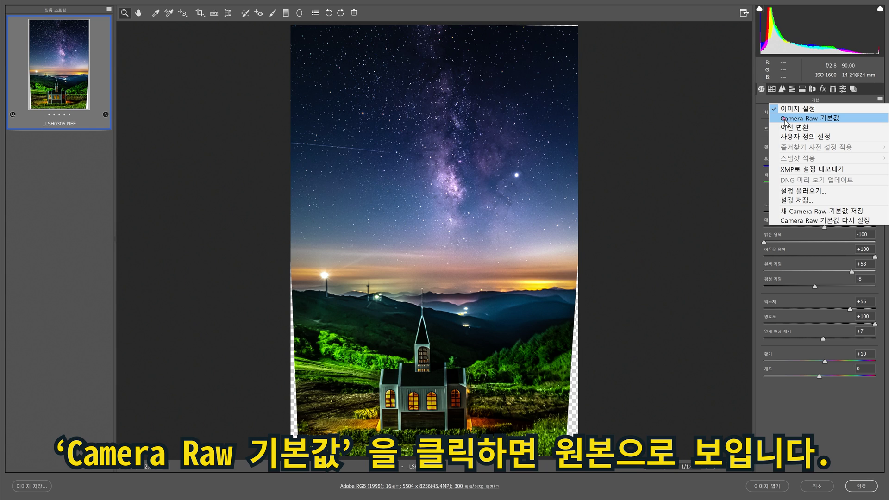
pyautogui.click(788, 122)
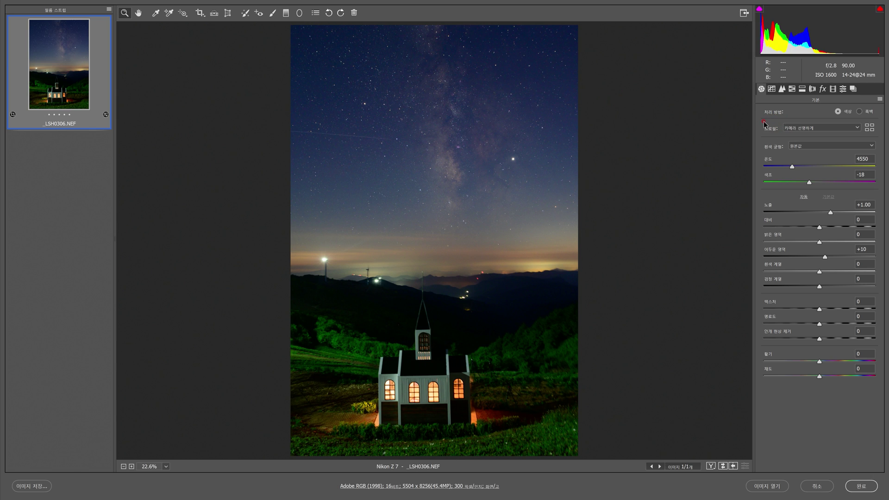
pyautogui.click(815, 132)
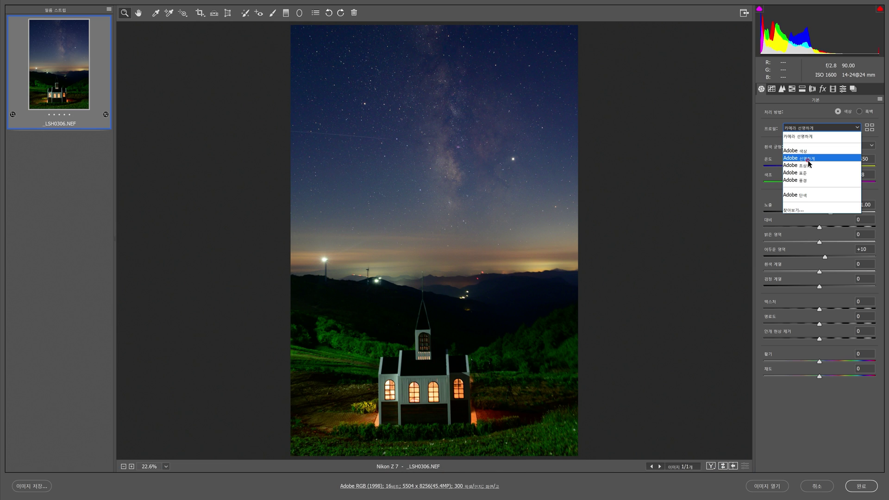
pyautogui.click(809, 160)
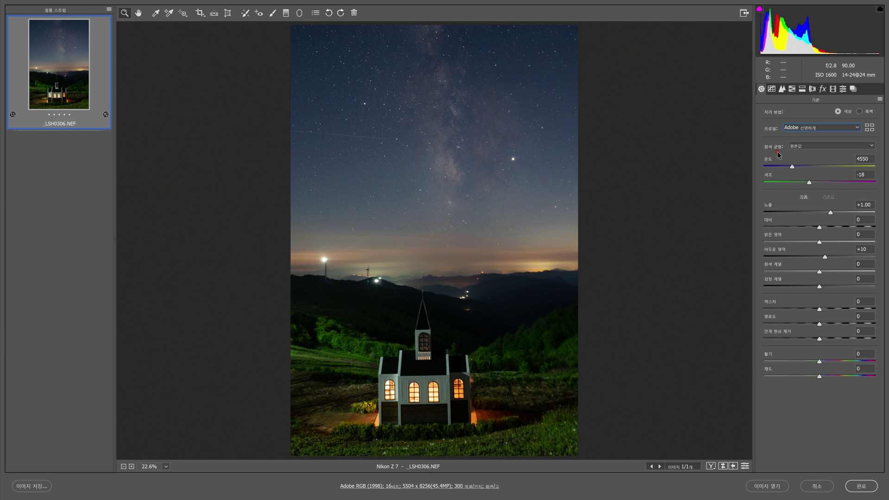
pyautogui.press('Tab')
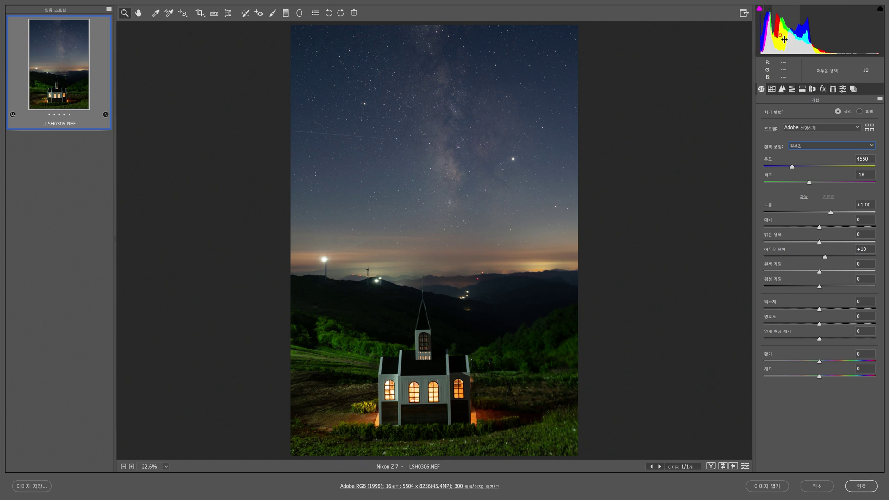
# Set the basic tones to exposure +1.40, contrast +8, highlights -70 and shadows +100.
pyautogui.moveTo(793, 37); pyautogui.dragTo(808, 37)
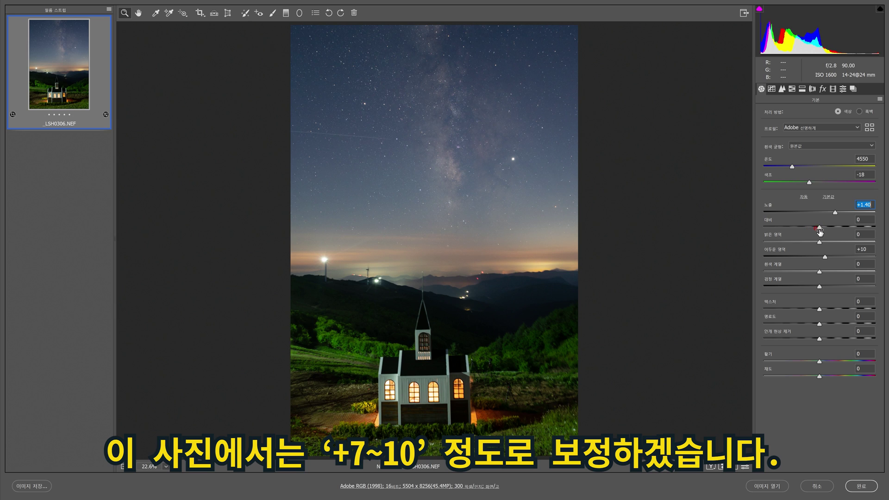
pyautogui.moveTo(820, 229); pyautogui.dragTo(823, 228)
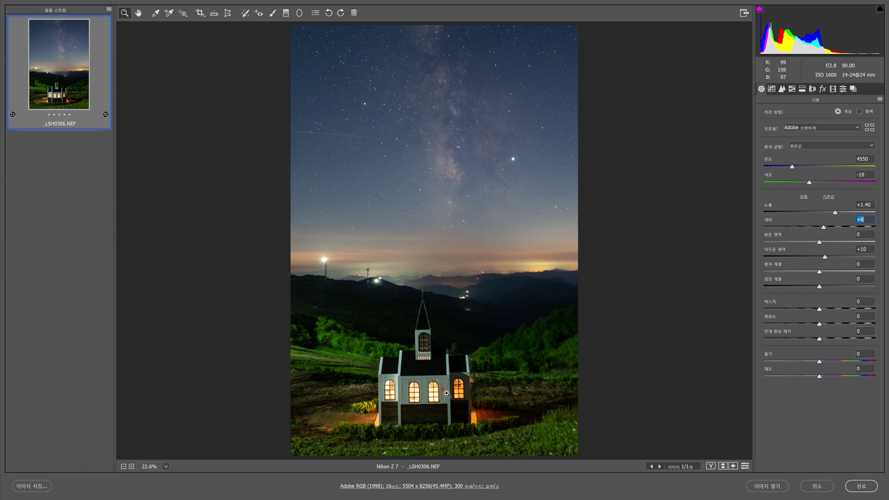
pyautogui.moveTo(819, 242); pyautogui.dragTo(784, 251)
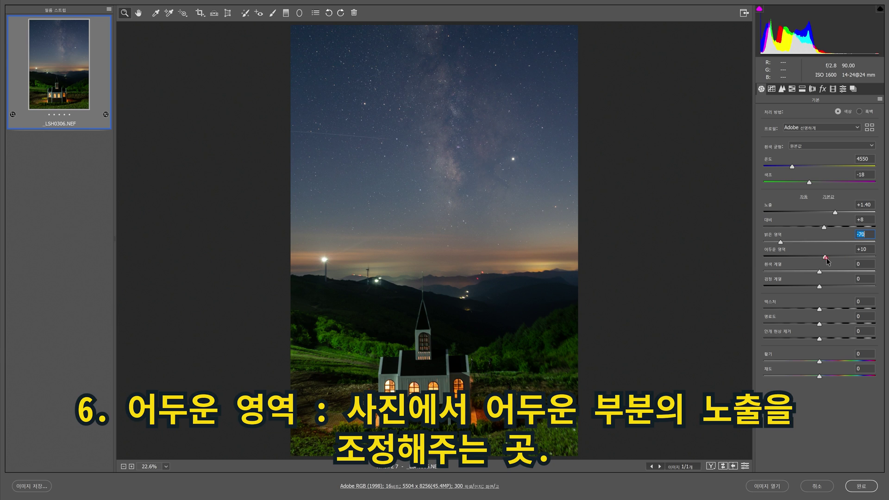
pyautogui.moveTo(825, 256); pyautogui.dragTo(886, 254)
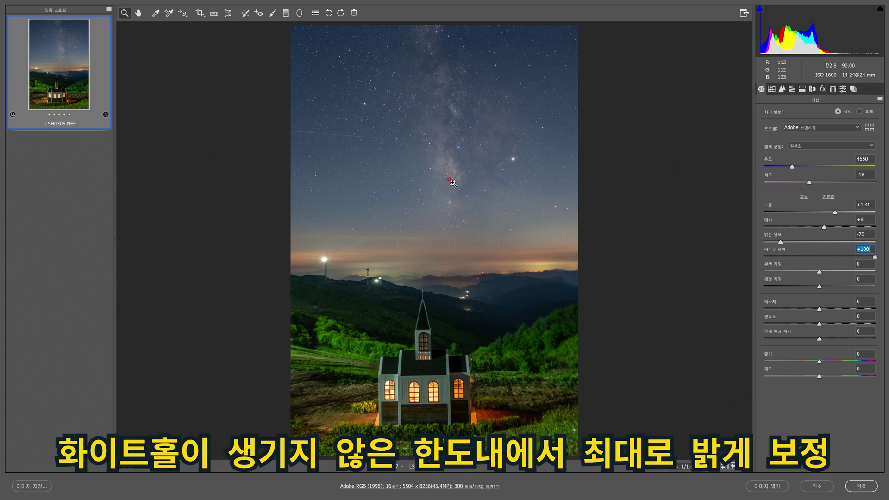
# Raise the whites to +63 and lower the blacks to -8.
pyautogui.moveTo(823, 274); pyautogui.dragTo(856, 273)
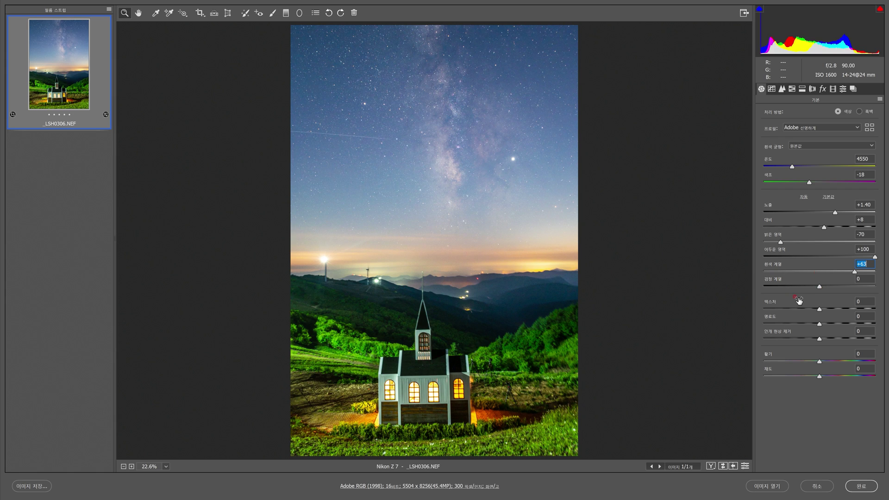
pyautogui.moveTo(819, 287); pyautogui.dragTo(815, 287)
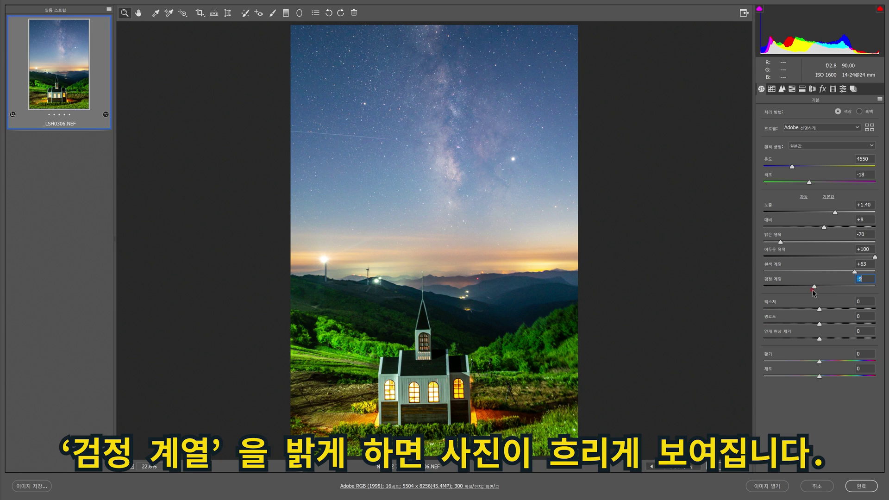
pyautogui.moveTo(813, 287); pyautogui.dragTo(815, 286)
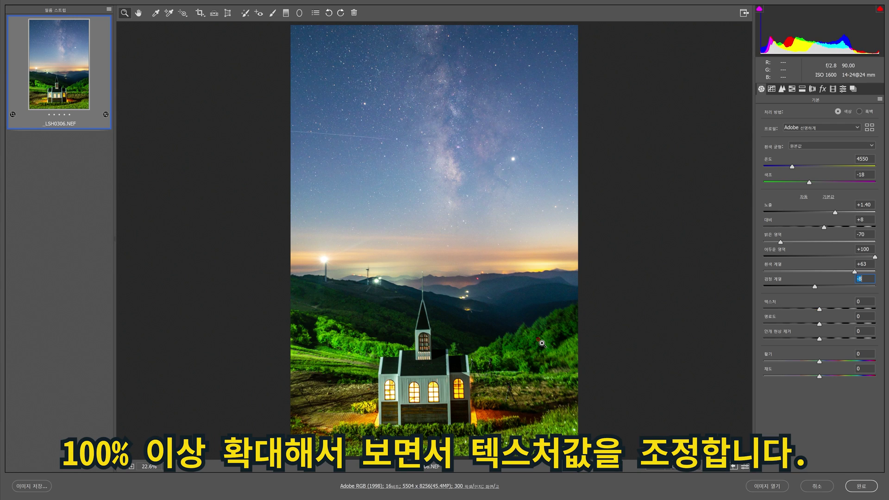
# Set texture to +49 and clarity to +100, checking the Milky Way at 100% magnification.
pyautogui.click(450, 283)
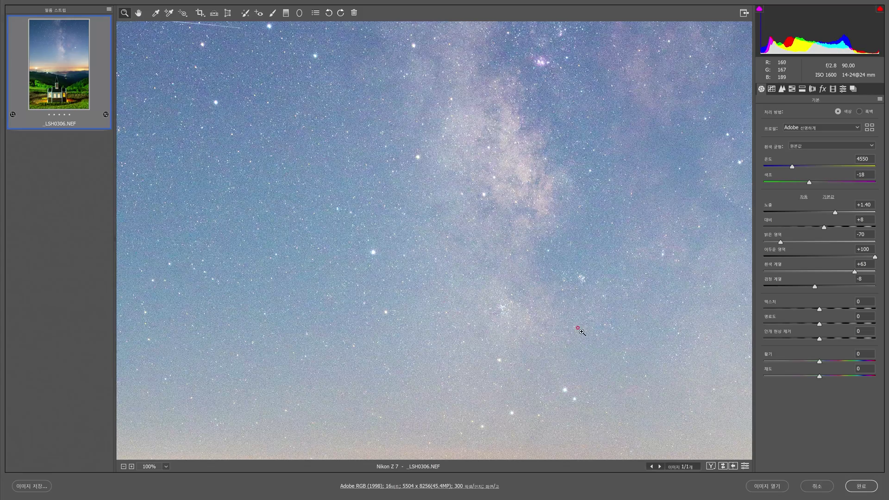
pyautogui.moveTo(820, 315); pyautogui.dragTo(847, 312)
pyautogui.moveTo(819, 324); pyautogui.dragTo(876, 323)
pyautogui.scroll(5, 452, 222)
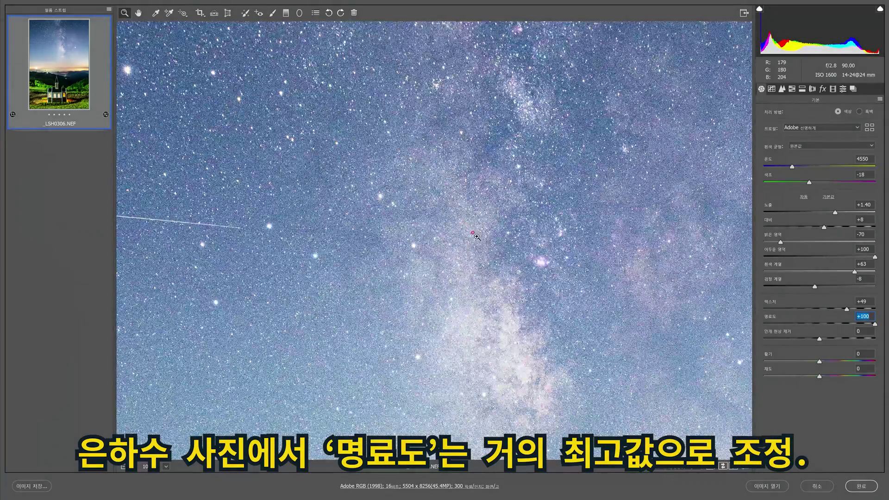
pyautogui.hotkey('ctrl', '0')
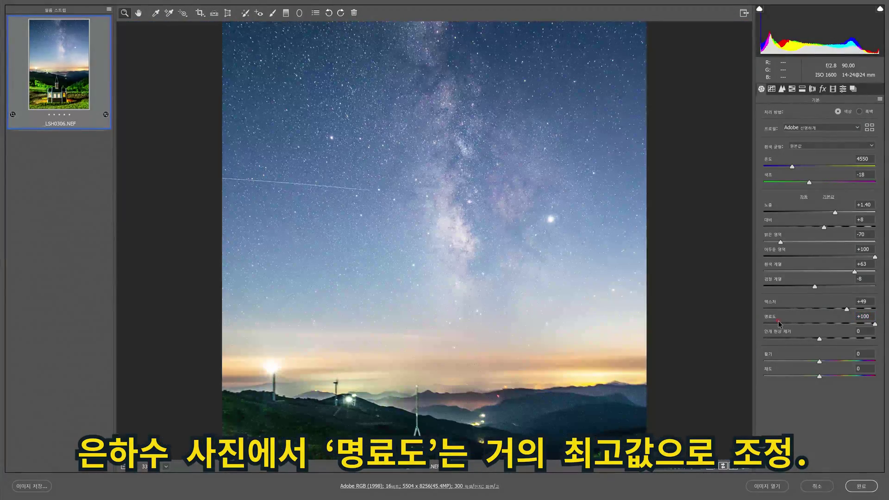
pyautogui.moveTo(876, 324)
pyautogui.mouseDown()
pyautogui.moveTo(852, 326)
pyautogui.moveTo(880, 330)
pyautogui.mouseUp()
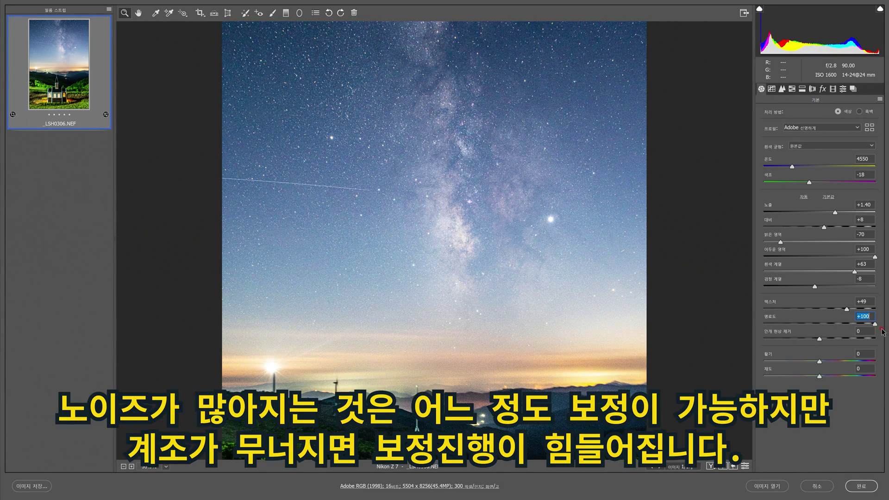
pyautogui.scroll(-3, 597, 370)
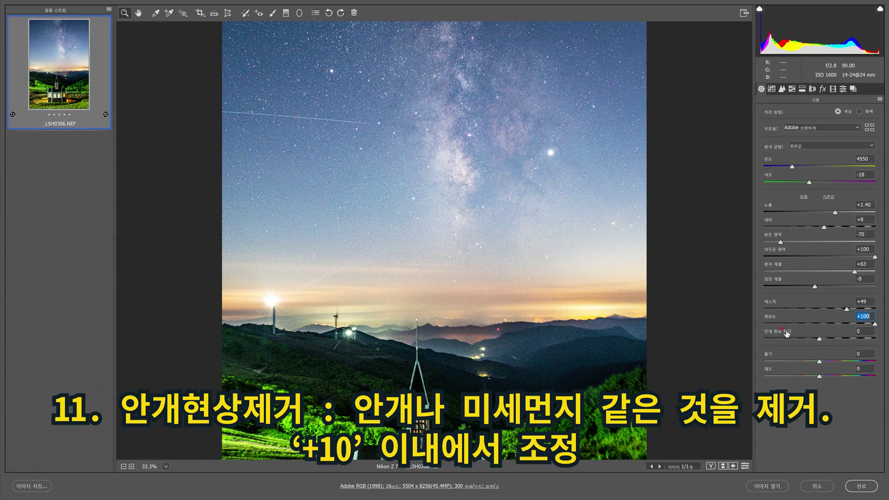
# Set dehaze to +10 and vibrance to +7.
pyautogui.click(457, 259)
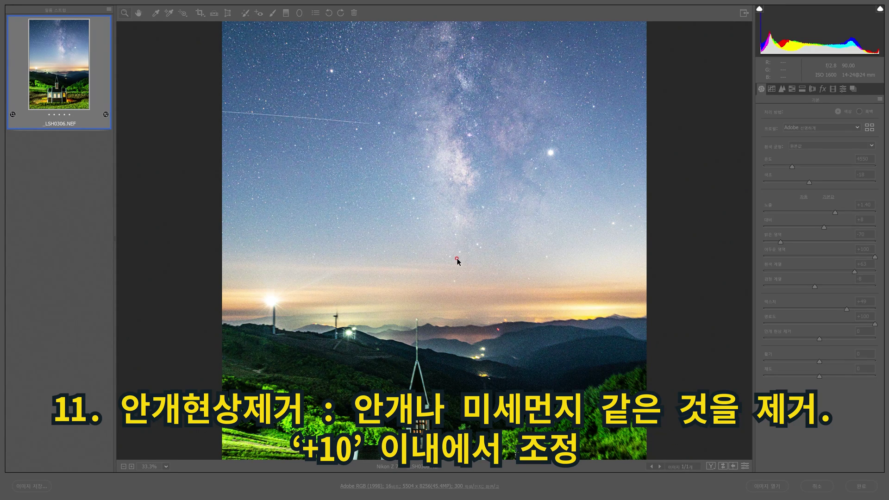
pyautogui.moveTo(820, 339)
pyautogui.mouseDown()
pyautogui.moveTo(840, 341)
pyautogui.moveTo(827, 339)
pyautogui.mouseUp()
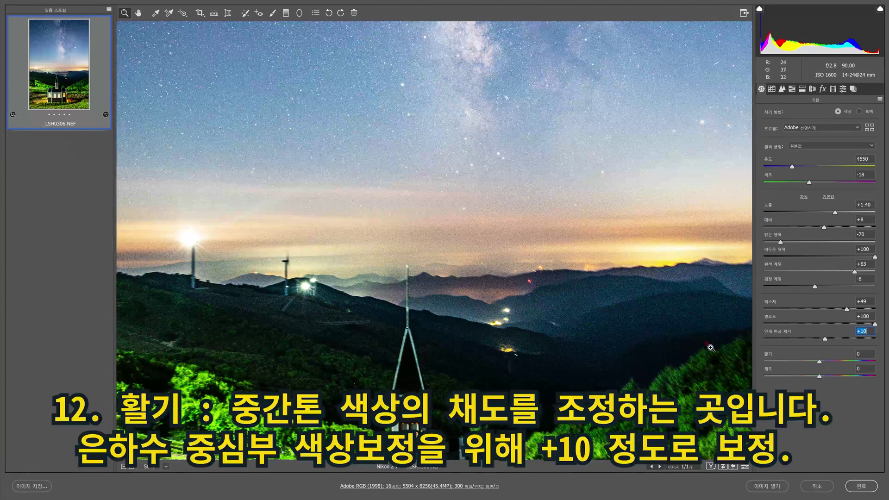
pyautogui.rightClick(628, 349)
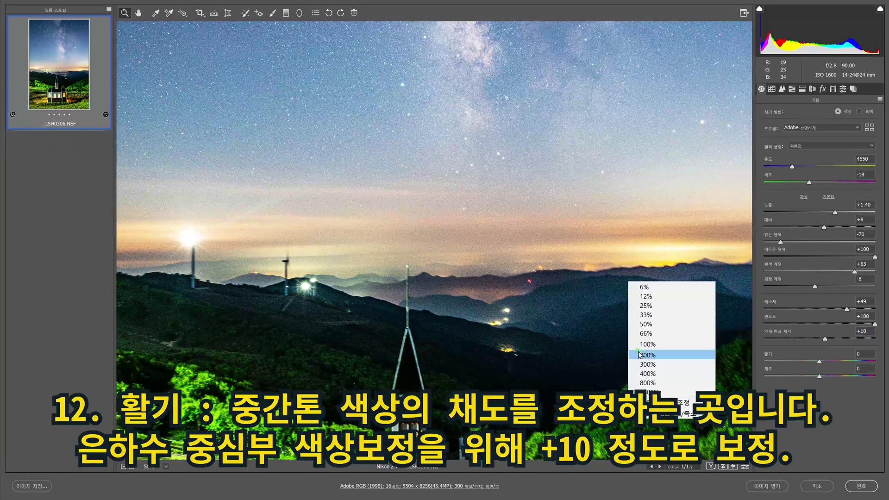
pyautogui.click(648, 288)
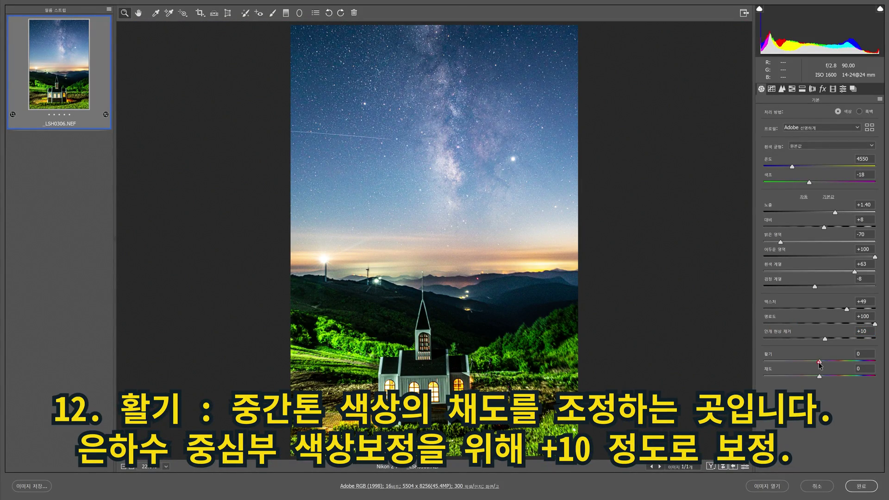
pyautogui.moveTo(819, 364); pyautogui.dragTo(825, 365)
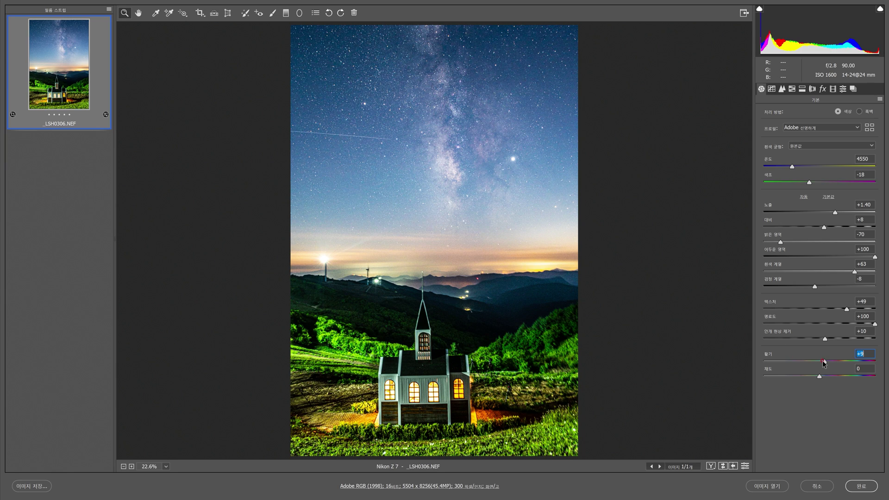
pyautogui.moveTo(824, 363)
pyautogui.mouseDown()
pyautogui.moveTo(808, 361)
pyautogui.moveTo(823, 362)
pyautogui.mouseUp()
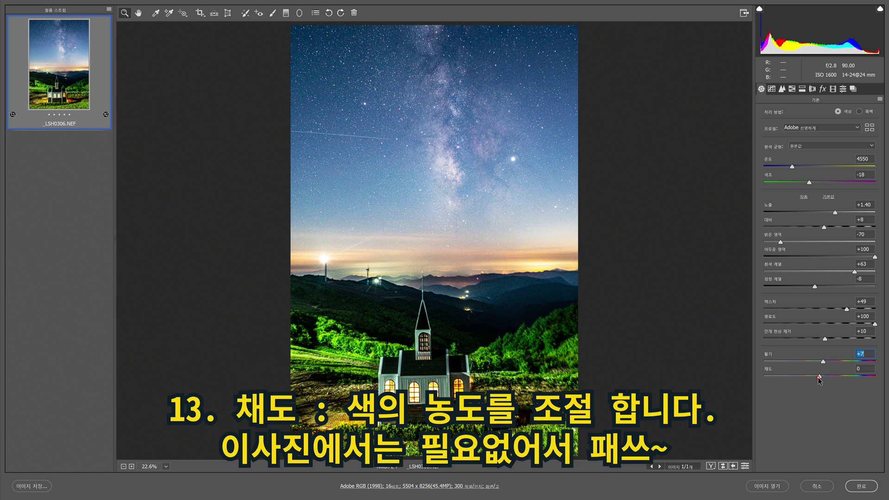
# Set the sharpening amount to 79, judging the detail around the chapel at 100% magnification.
pyautogui.click(769, 89)
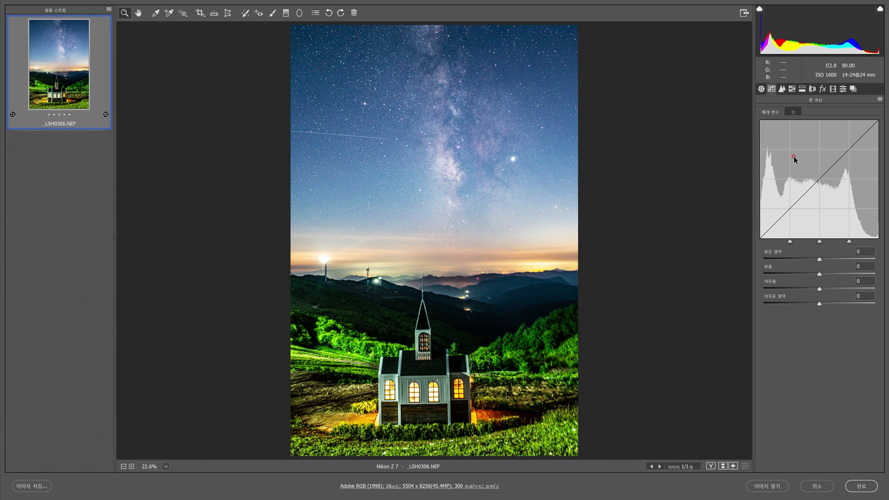
pyautogui.click(782, 89)
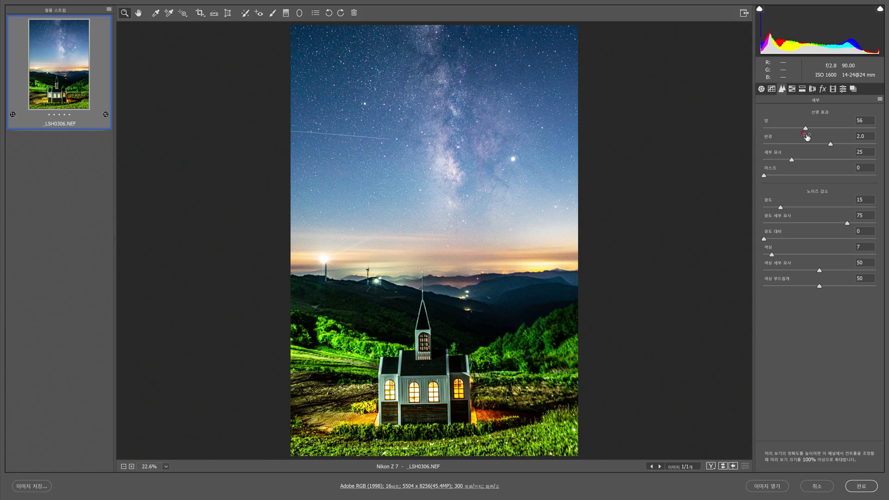
pyautogui.click(507, 246)
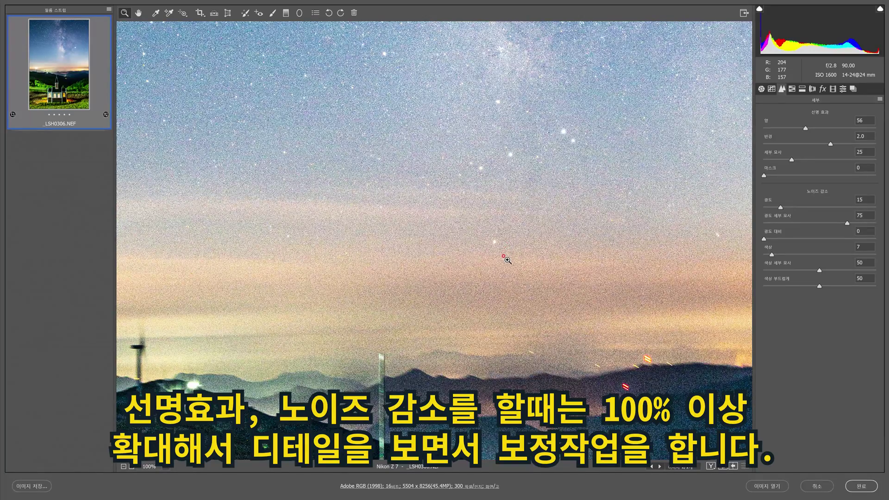
pyautogui.scroll(-8, 507, 261)
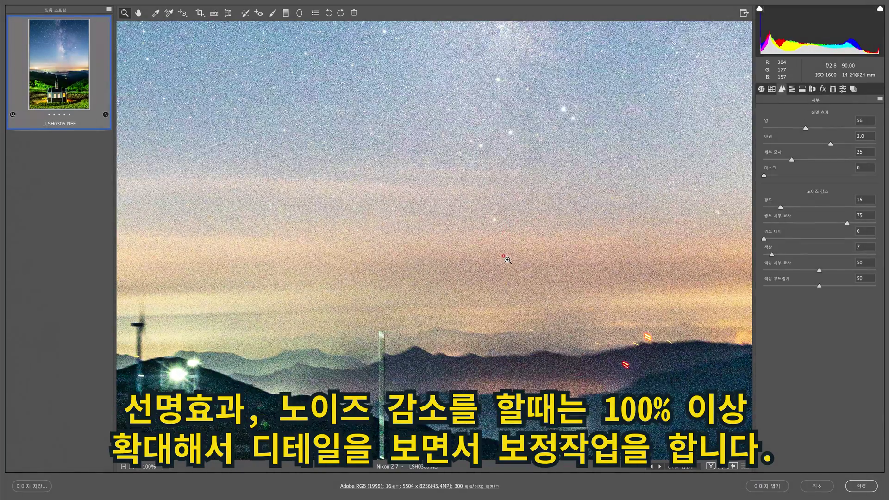
pyautogui.scroll(-2, 507, 260)
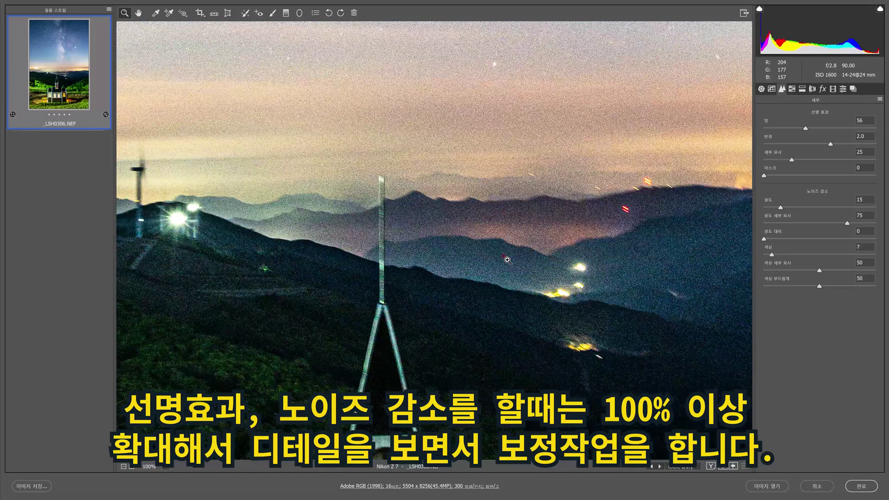
pyautogui.hotkey('ctrl', '0')
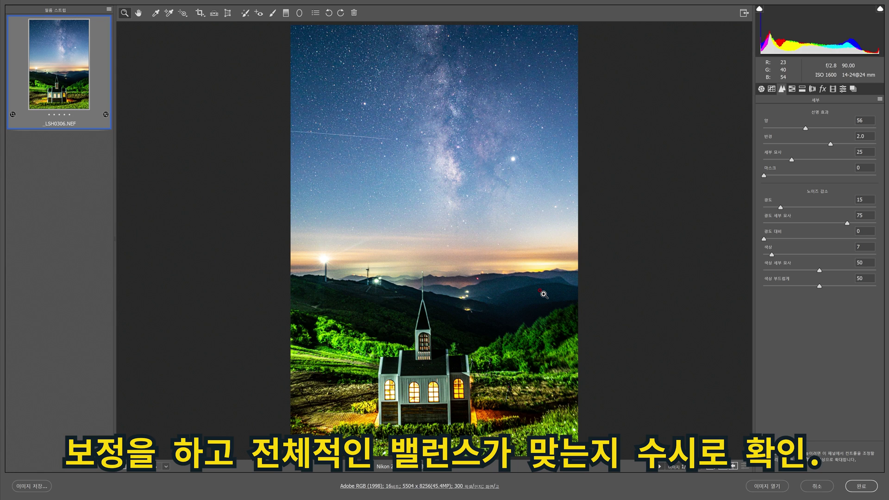
pyautogui.moveTo(516, 250); pyautogui.dragTo(595, 259)
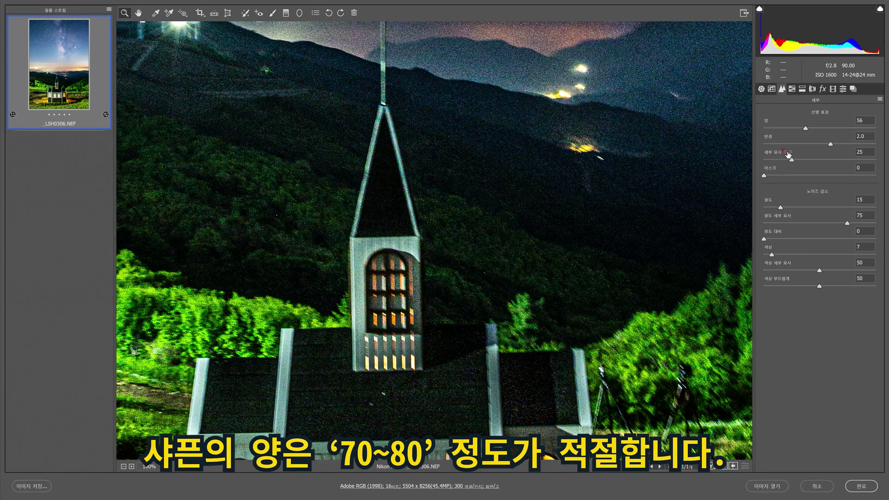
pyautogui.click(805, 129)
pyautogui.moveTo(805, 129); pyautogui.dragTo(823, 130)
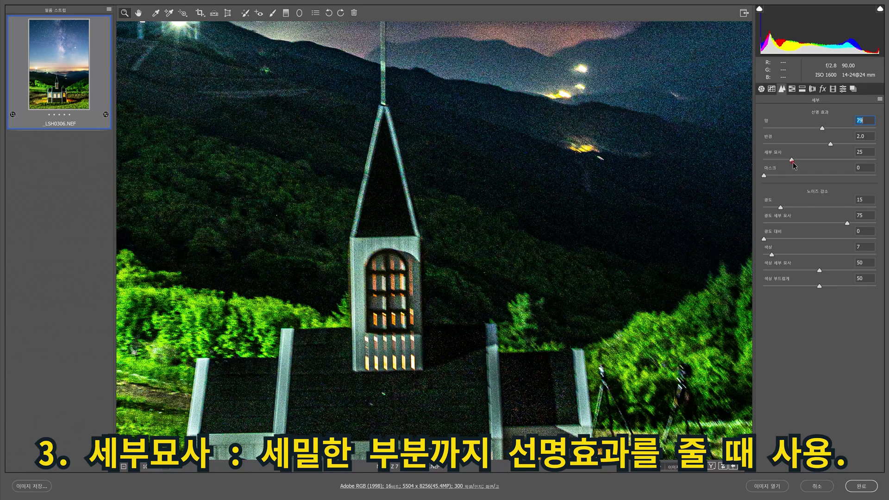
# Set the sharpening detail to 57 and the masking to 71, using the black-and-white mask preview.
pyautogui.moveTo(793, 162); pyautogui.dragTo(828, 161)
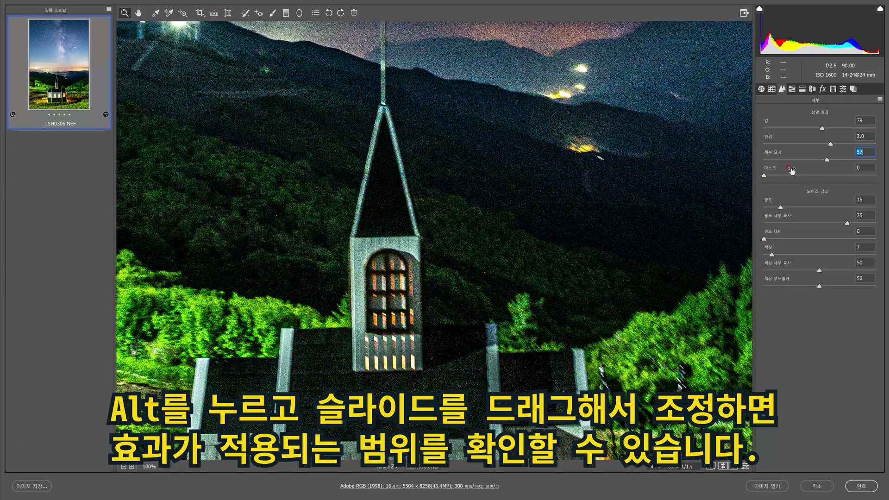
pyautogui.moveTo(792, 170); pyautogui.dragTo(835, 178)
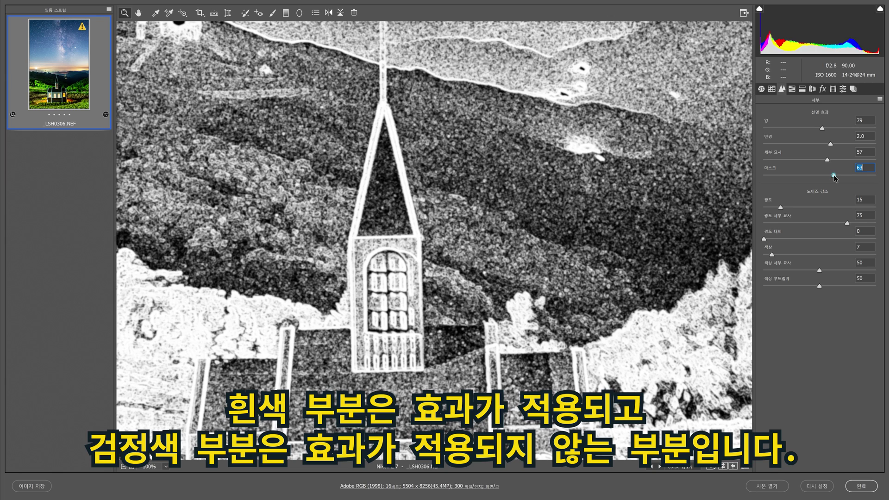
pyautogui.moveTo(836, 177); pyautogui.dragTo(843, 176)
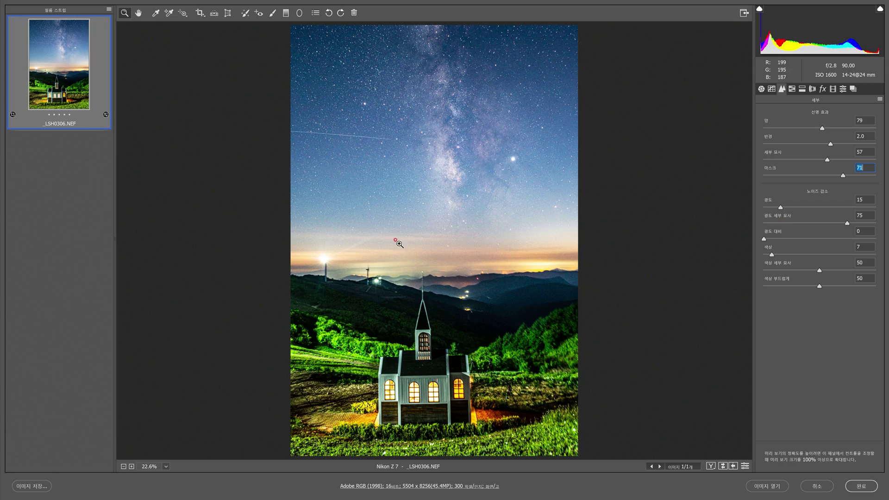
# Set the luminance noise reduction to 48 and the luminance detail to 80, judging the sky above the mountains at 100% magnification.
pyautogui.click(448, 255)
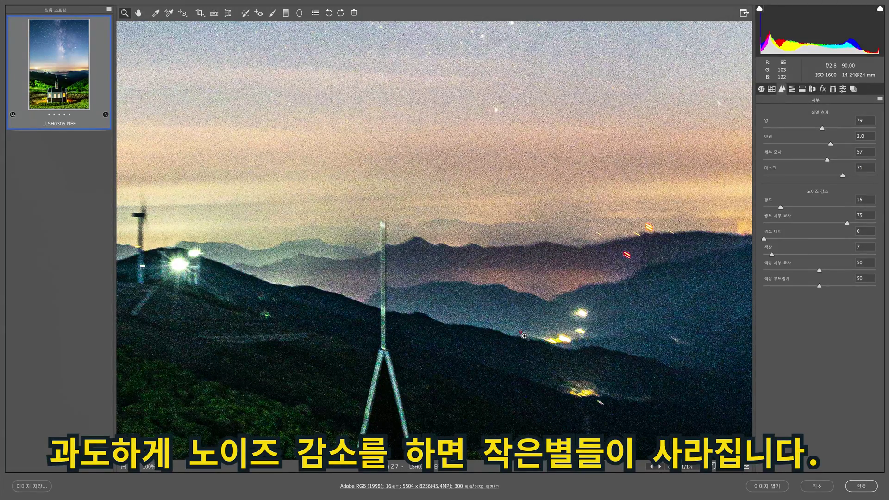
pyautogui.scroll(3, 525, 337)
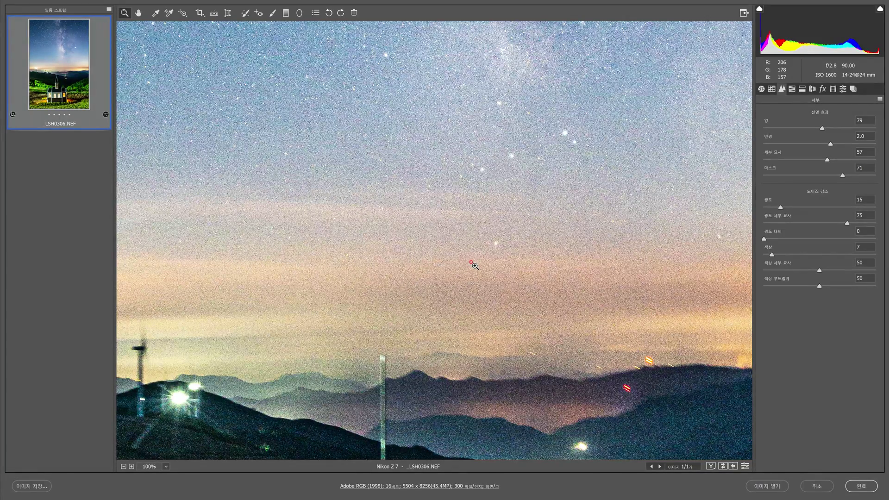
pyautogui.moveTo(781, 208); pyautogui.dragTo(815, 207)
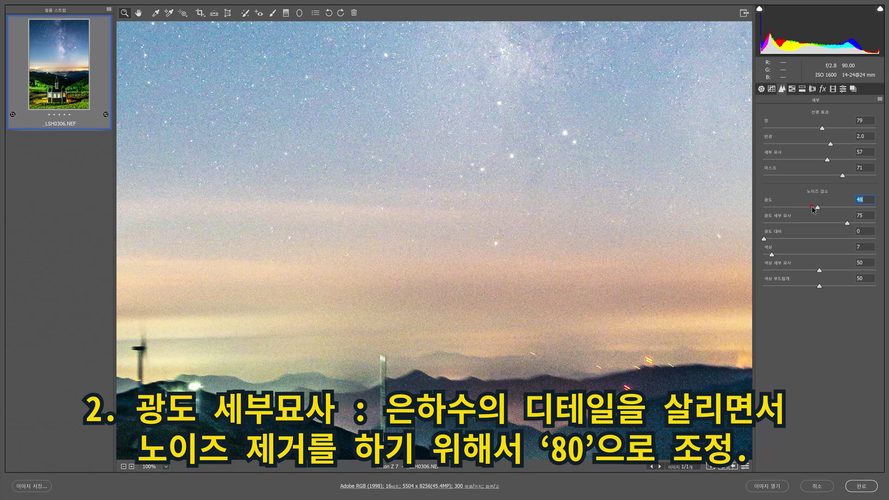
pyautogui.press('Tab')
pyautogui.write('80')
pyautogui.press('Return')
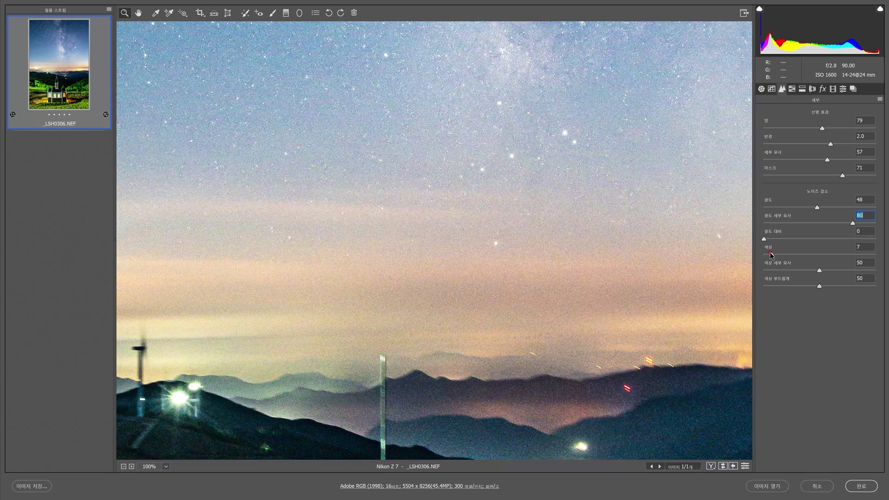
# Set the luminance contrast to 62 and the color noise reduction to 70.
pyautogui.click(789, 238)
pyautogui.moveTo(789, 238); pyautogui.dragTo(767, 245)
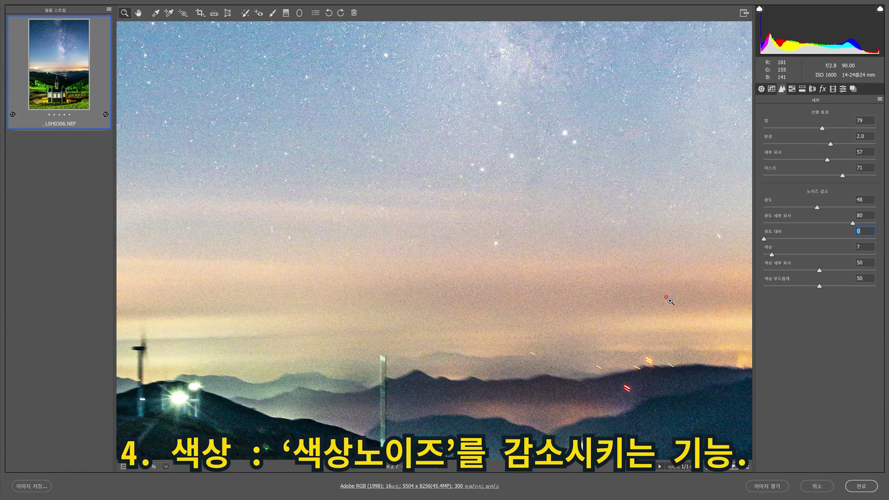
pyautogui.moveTo(771, 255); pyautogui.dragTo(793, 251)
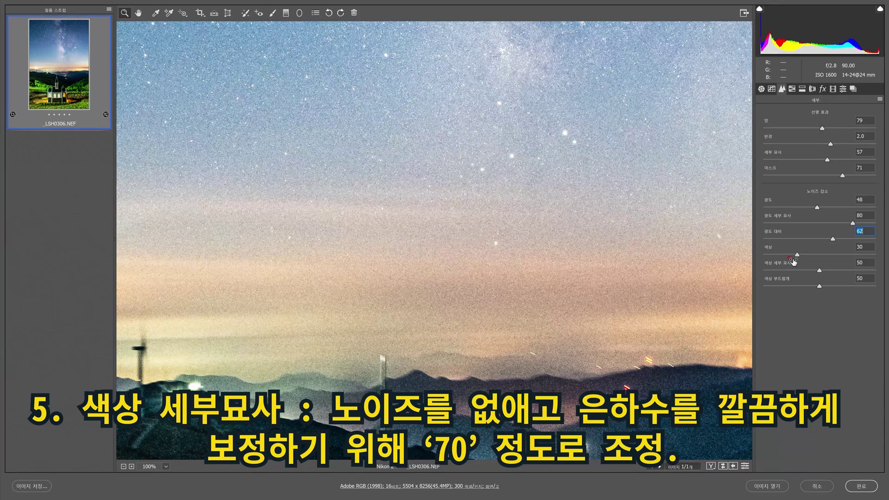
pyautogui.moveTo(810, 256); pyautogui.dragTo(836, 256)
pyautogui.write('70')
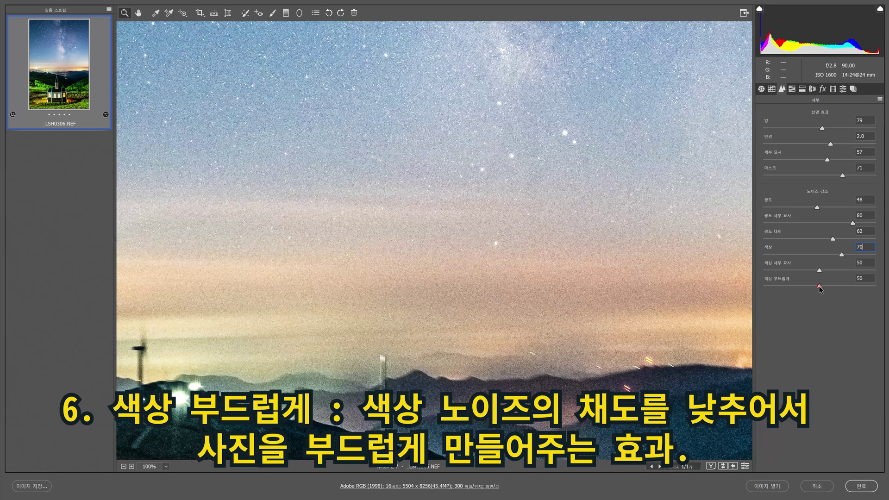
# Set the color smoothness to 80 and the color detail to 70, checking the noise reduction on the chapel and the whole photo.
pyautogui.click(820, 287)
pyautogui.write('80')
pyautogui.hotkey('shift', 'Tab')
pyautogui.write('70')
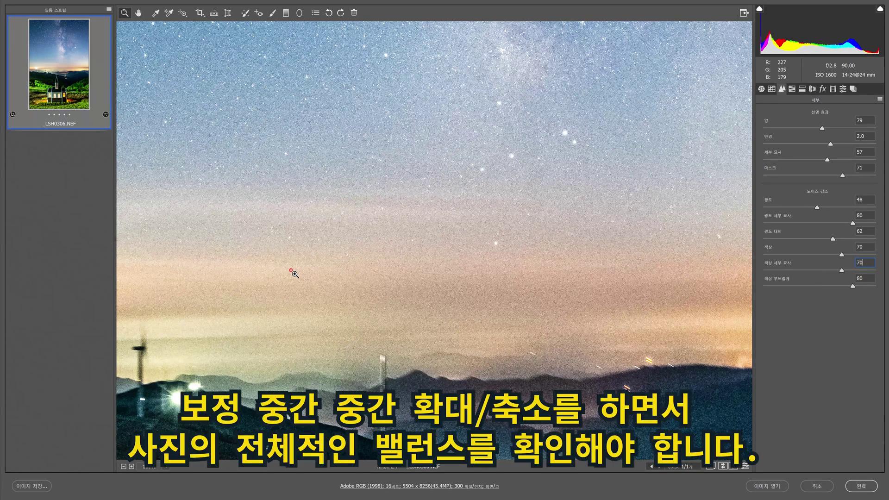
pyautogui.rightClick(347, 274)
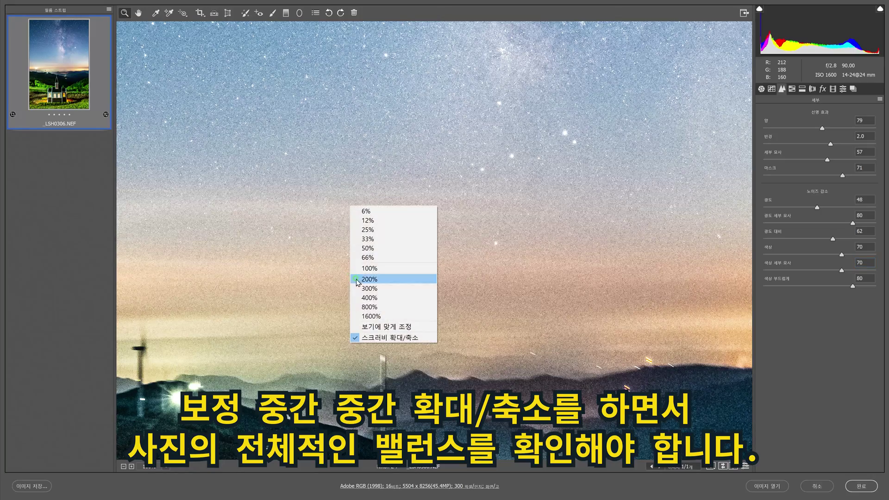
pyautogui.click(370, 311)
pyautogui.click(408, 298)
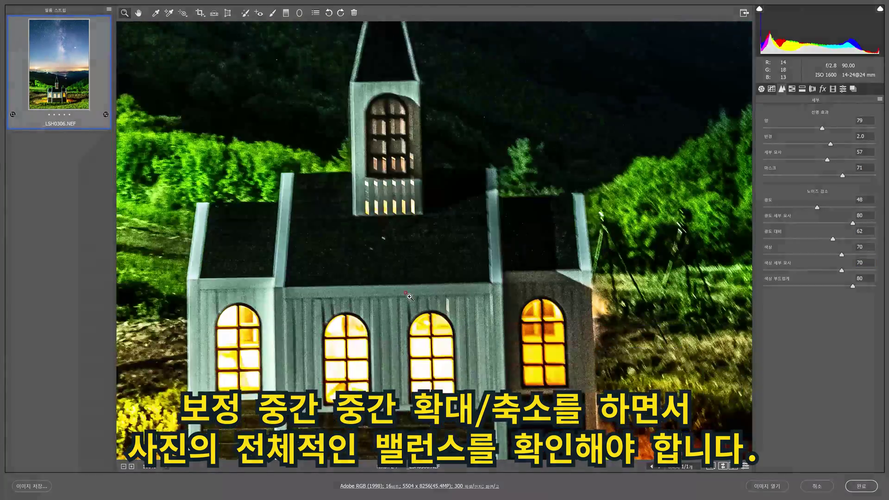
pyautogui.rightClick(411, 228)
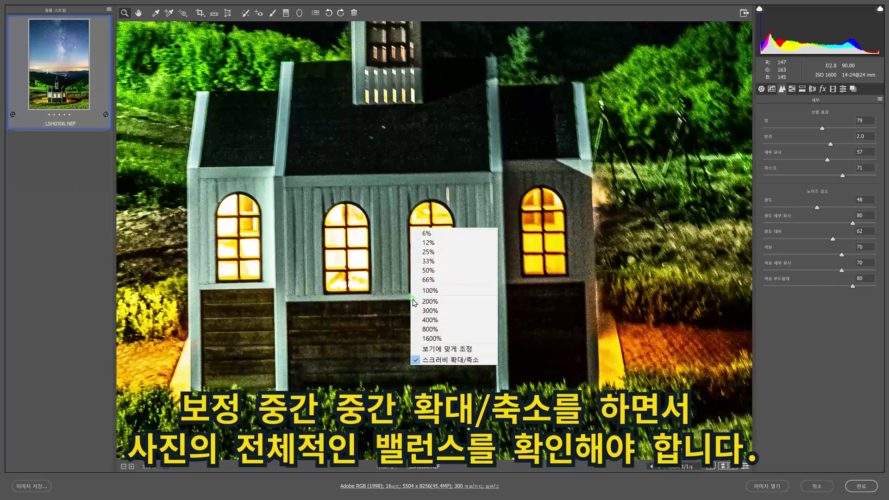
pyautogui.click(400, 284)
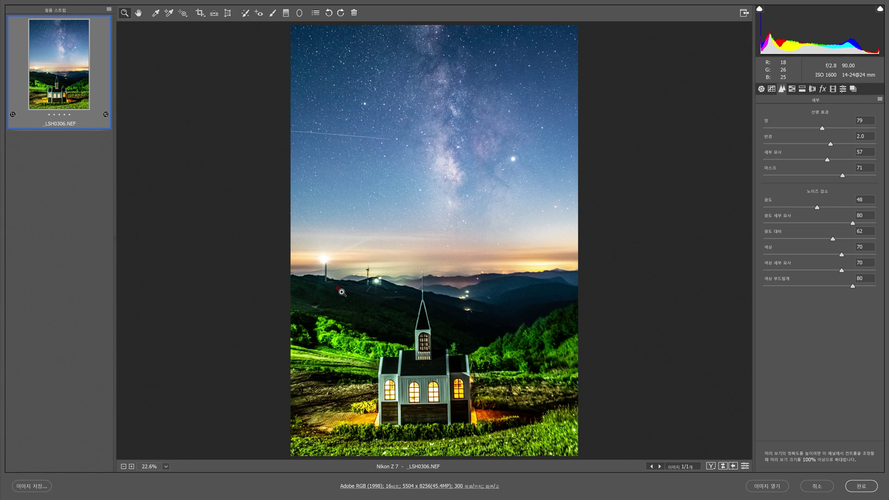
# In the HSL luminance adjustments, set the blues to -18 and both the yellows and oranges to -20.
pyautogui.click(793, 89)
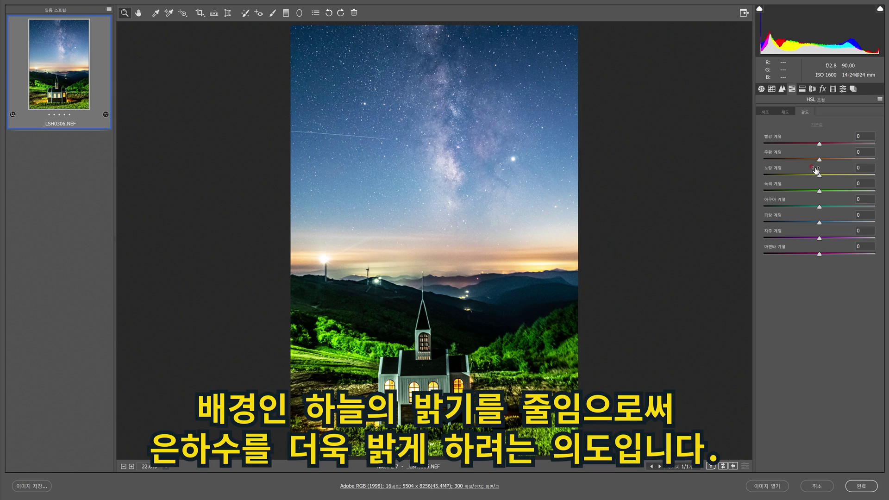
pyautogui.moveTo(820, 225)
pyautogui.mouseDown()
pyautogui.moveTo(807, 223)
pyautogui.moveTo(839, 224)
pyautogui.moveTo(796, 224)
pyautogui.moveTo(809, 224)
pyautogui.mouseUp()
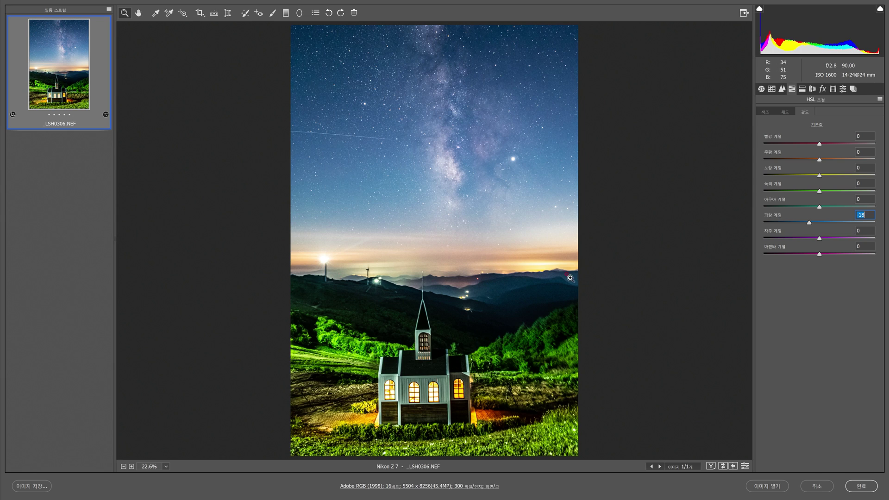
pyautogui.moveTo(819, 175); pyautogui.dragTo(804, 176)
pyautogui.moveTo(819, 159); pyautogui.dragTo(809, 160)
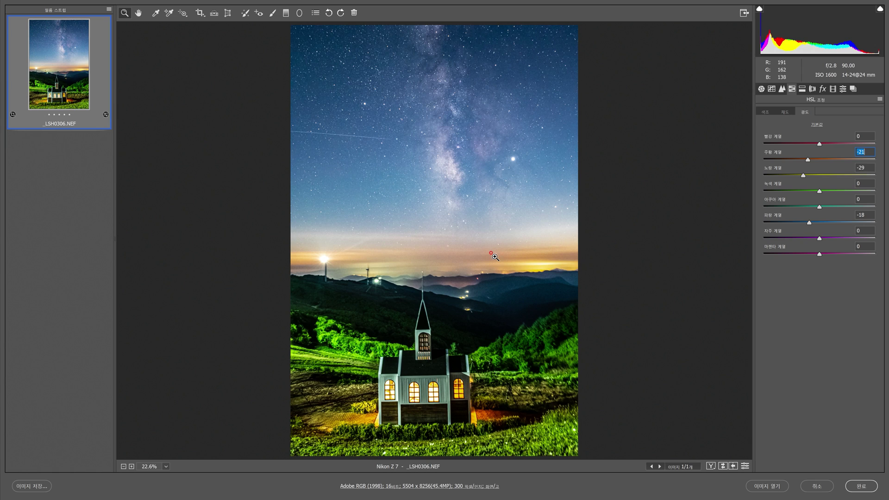
pyautogui.moveTo(804, 176); pyautogui.dragTo(804, 176)
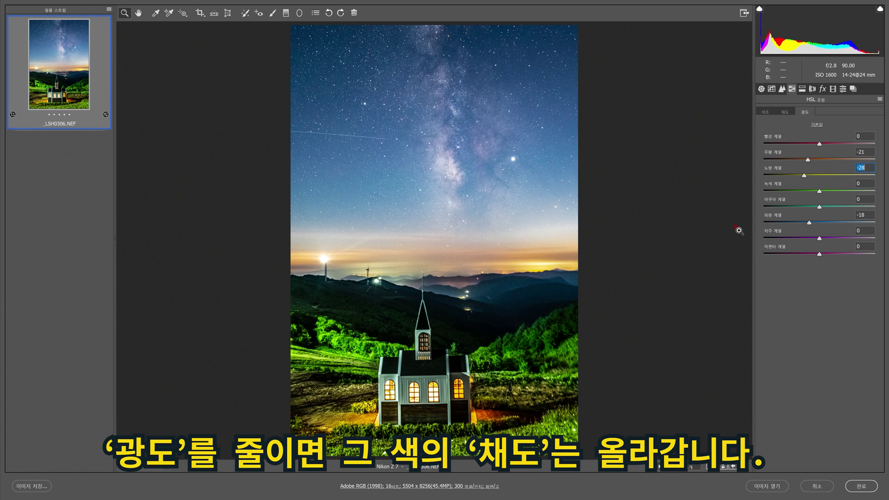
pyautogui.write('-20')
pyautogui.click(808, 160)
pyautogui.write('-20')
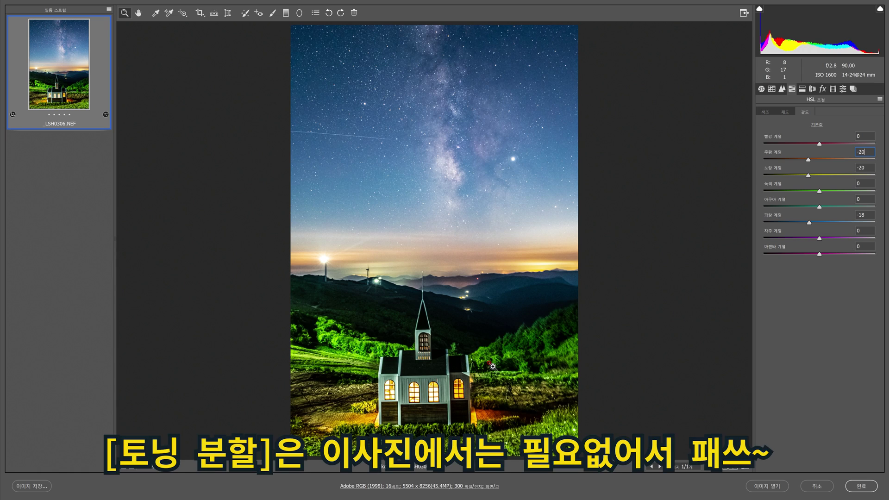
# Review the split toning, lens correction, effects, calibration, presets and snapshots settings.
pyautogui.hotkey('ctrl', 'alt', '5')
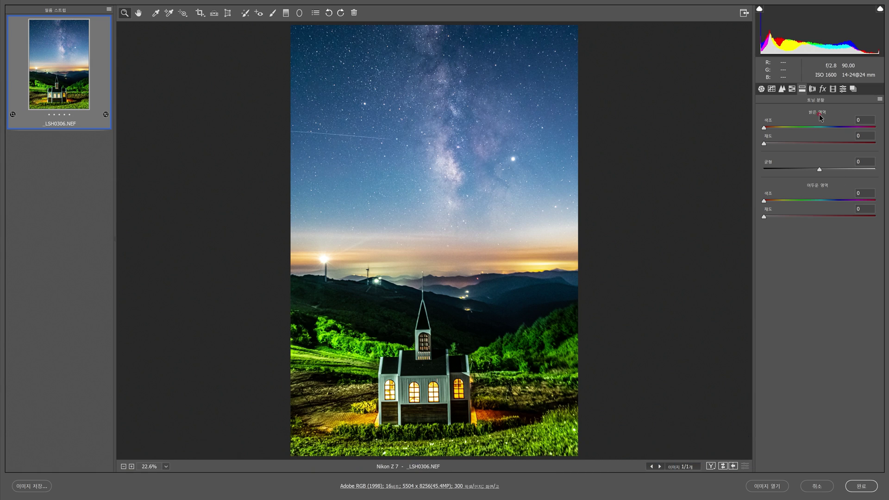
pyautogui.click(813, 89)
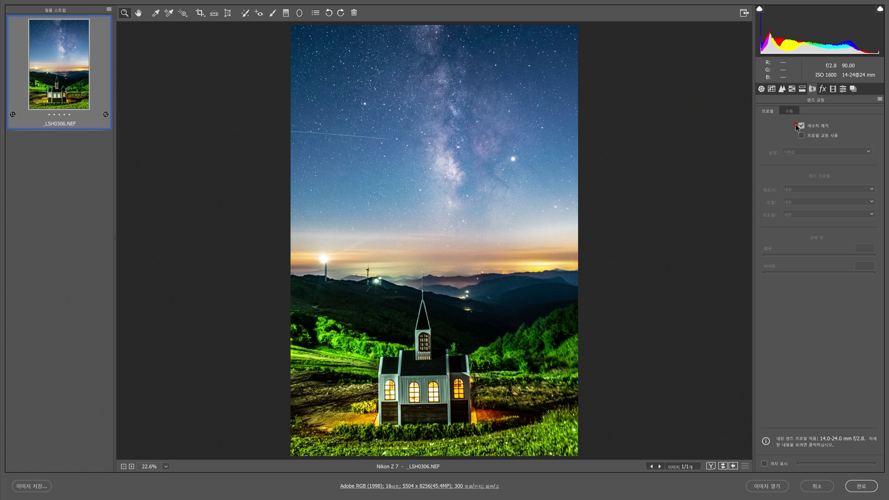
pyautogui.click(823, 89)
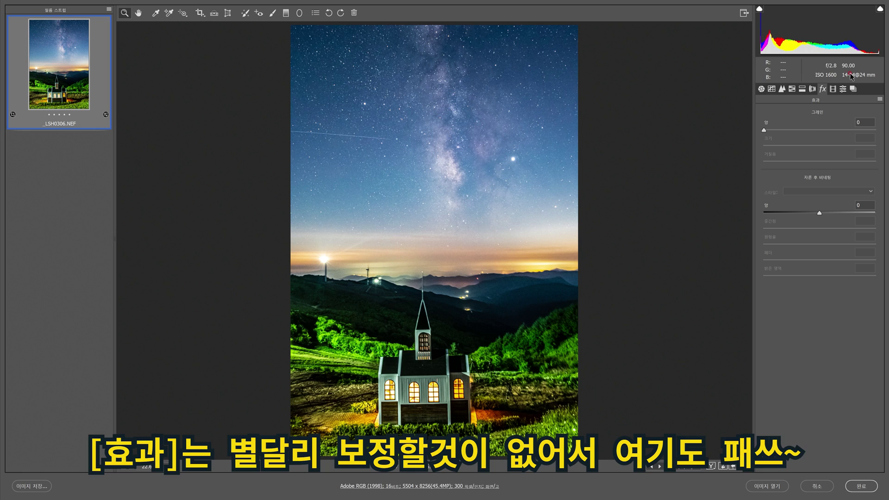
pyautogui.click(833, 89)
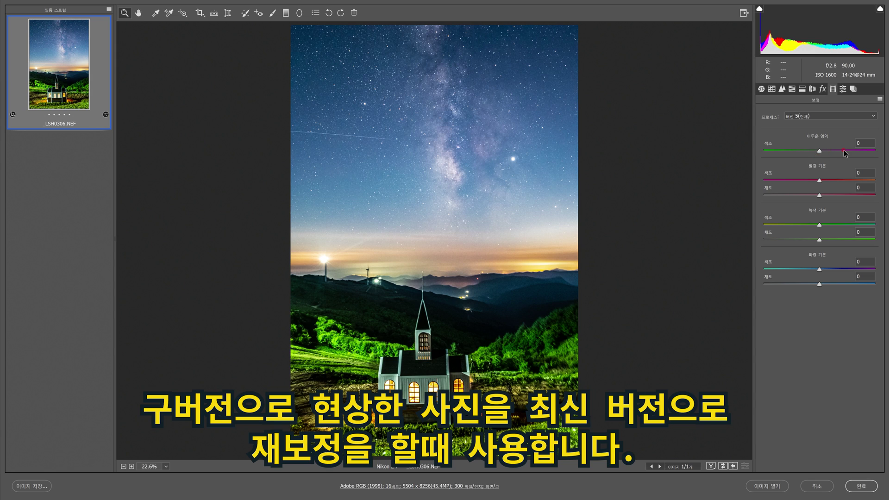
pyautogui.click(842, 91)
pyautogui.click(853, 88)
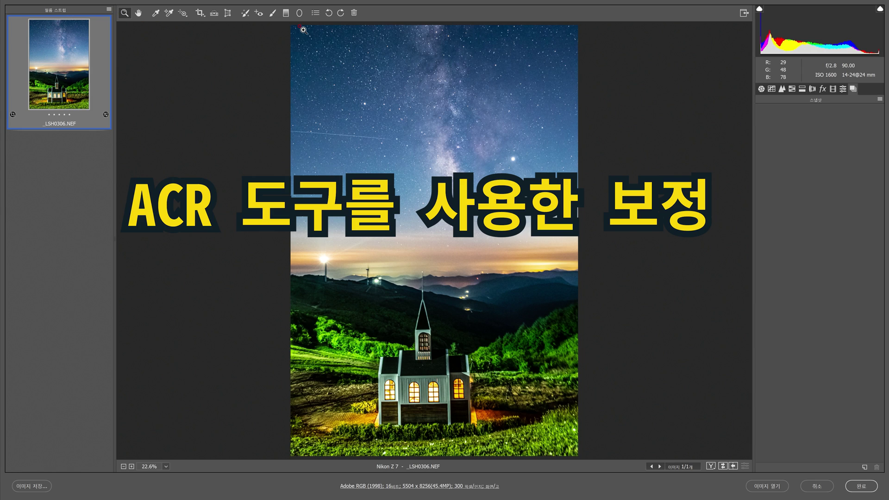
# Transform the photo with a vertical perspective of -20 and a Y offset of -6.0.
pyautogui.click(225, 15)
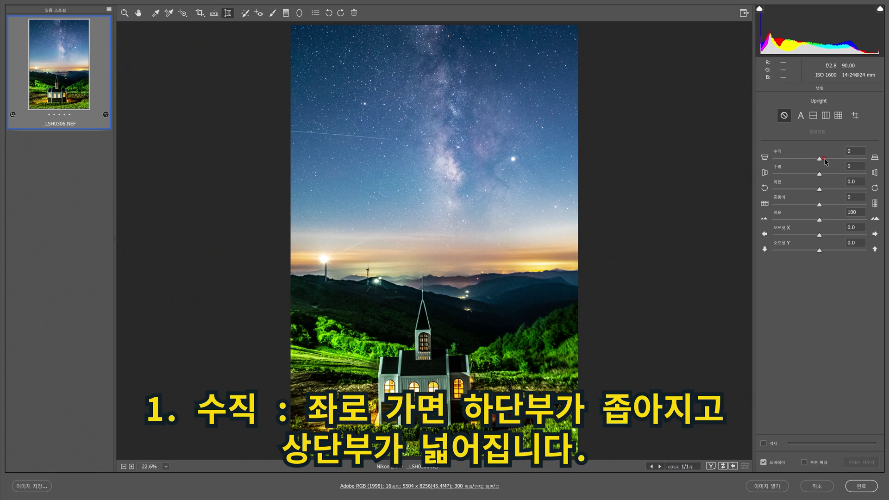
pyautogui.moveTo(825, 161); pyautogui.dragTo(811, 161)
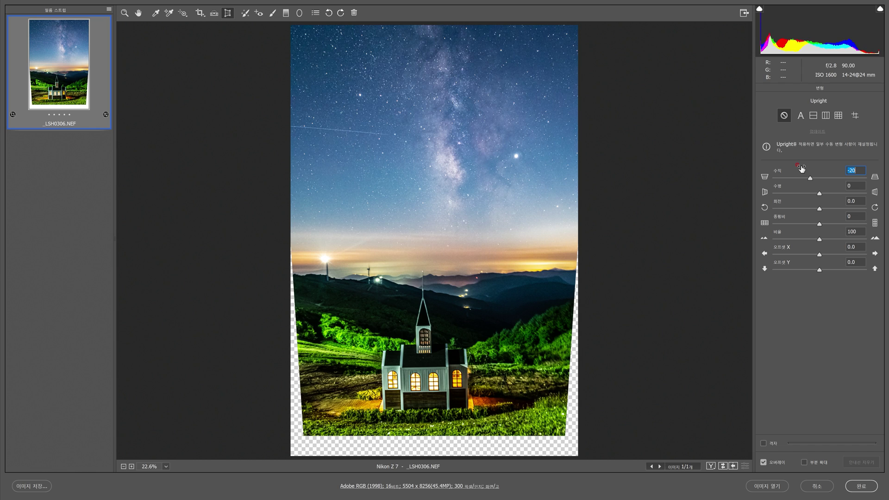
pyautogui.click(819, 270)
pyautogui.moveTo(819, 271); pyautogui.dragTo(817, 272)
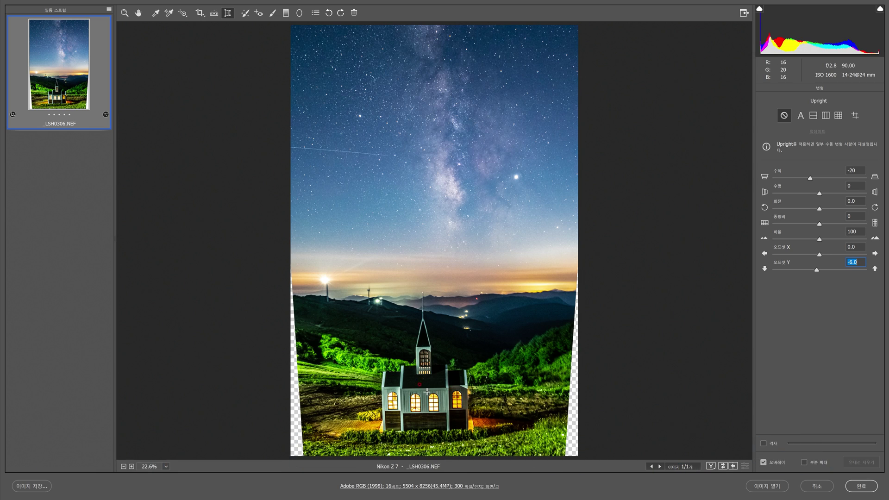
# Rotate the photo by +1.1 in the transform settings, using the grid overlay to level it, and hide the grid.
pyautogui.click(764, 444)
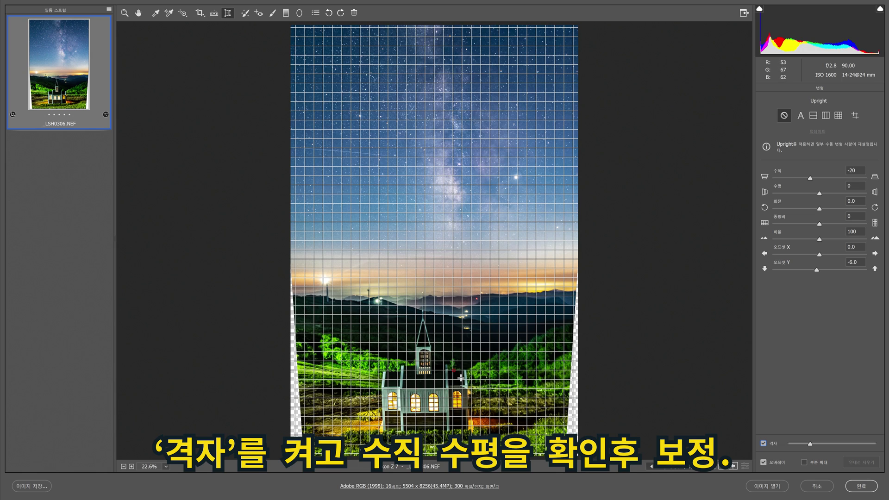
pyautogui.moveTo(821, 211); pyautogui.dragTo(824, 210)
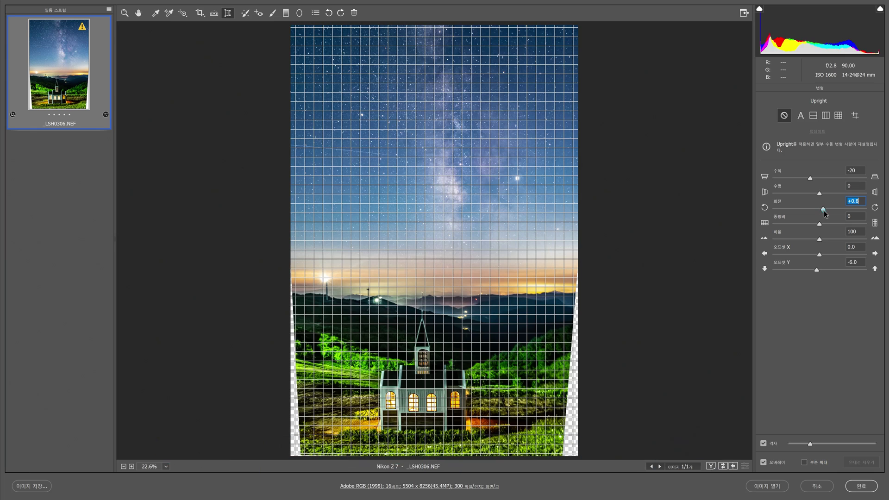
pyautogui.click(824, 210)
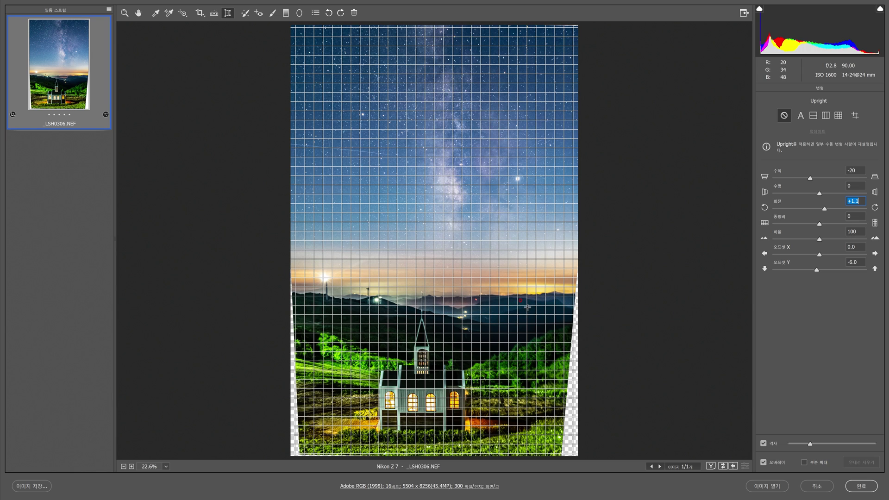
pyautogui.click(764, 444)
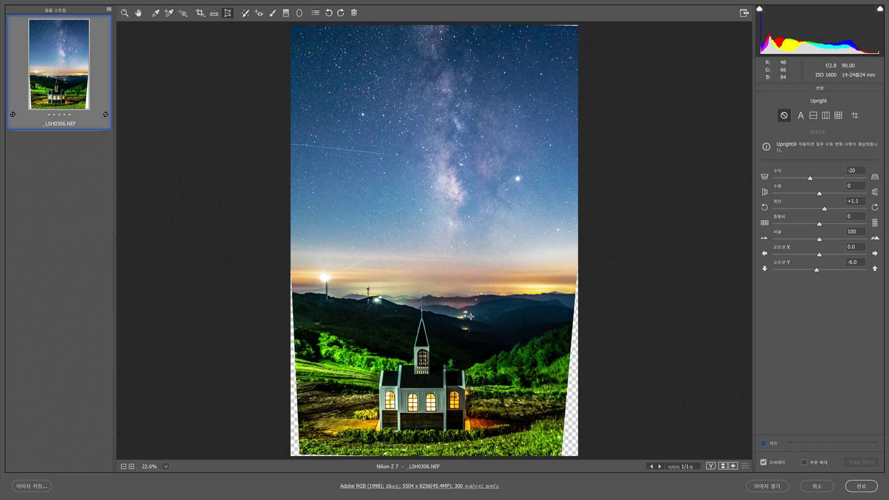
pyautogui.click(417, 249)
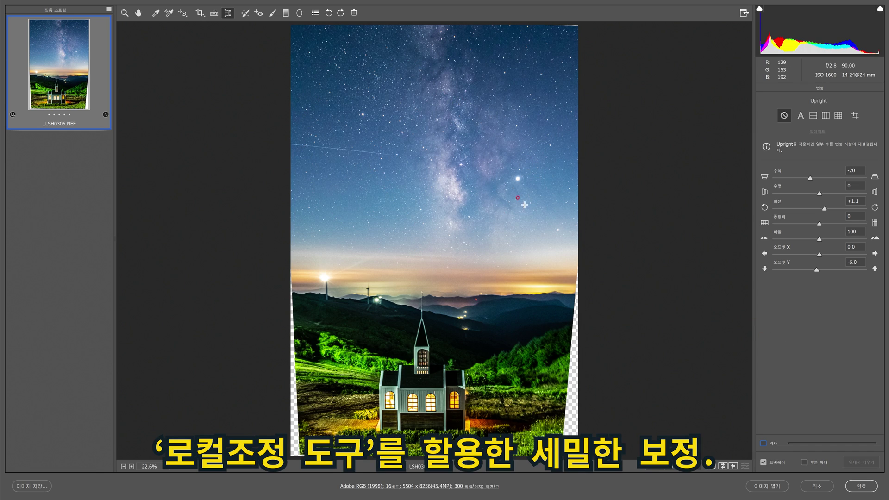
# Add a graduated filter from the top of the sky down to the chapel's steeple, with only the whites raised to +67.
pyautogui.click(262, 11)
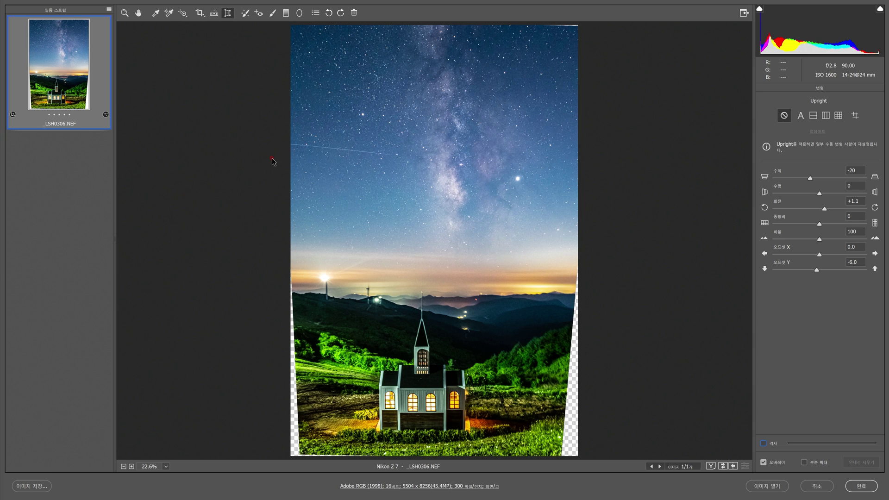
pyautogui.click(286, 14)
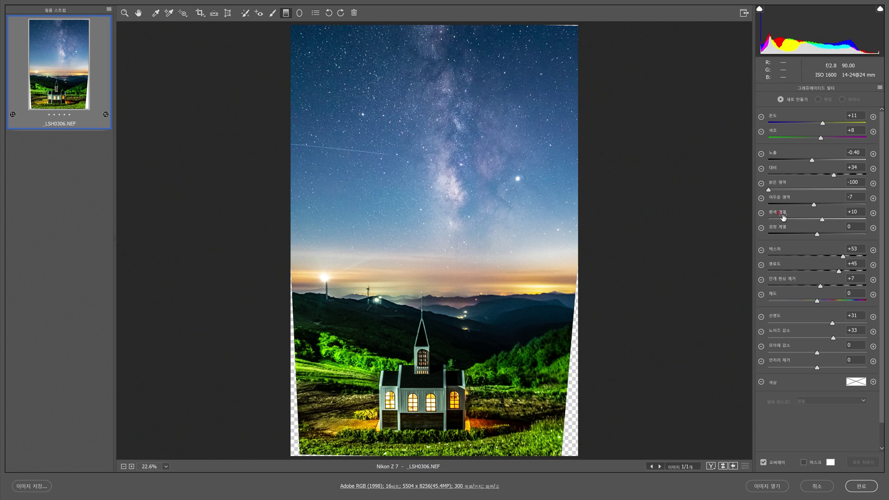
pyautogui.click(872, 214)
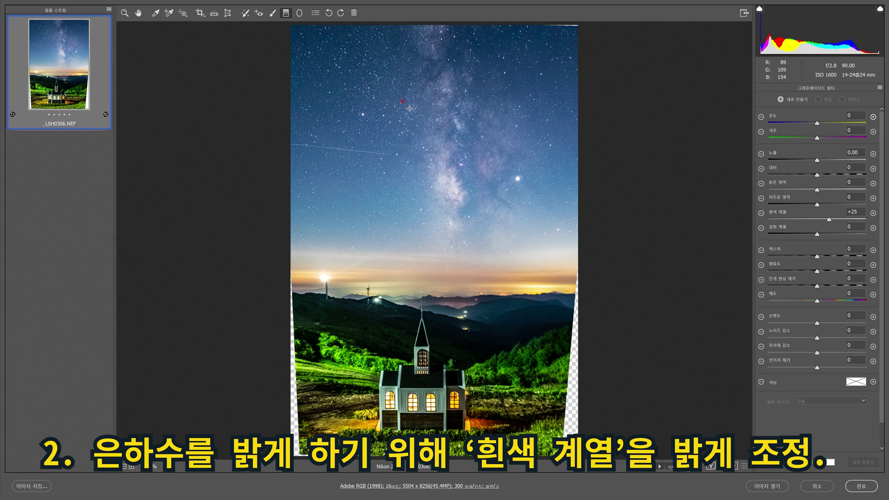
pyautogui.moveTo(418, 33); pyautogui.dragTo(415, 363)
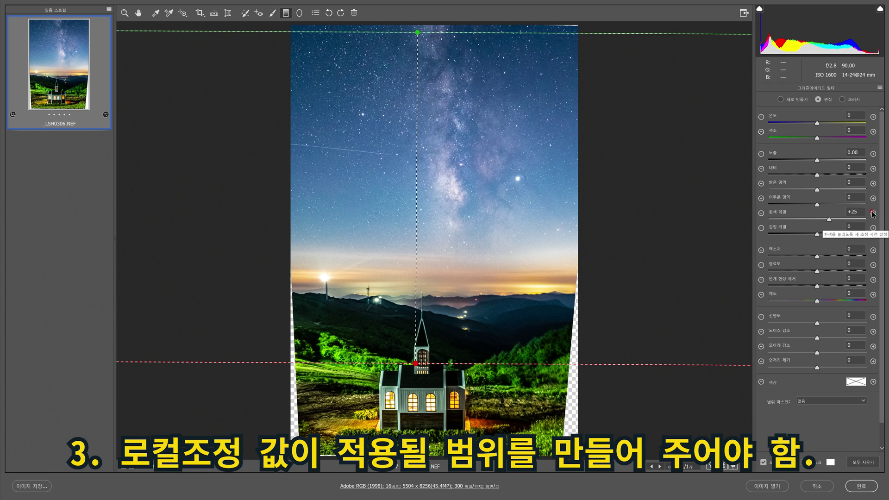
pyautogui.moveTo(830, 219); pyautogui.dragTo(850, 221)
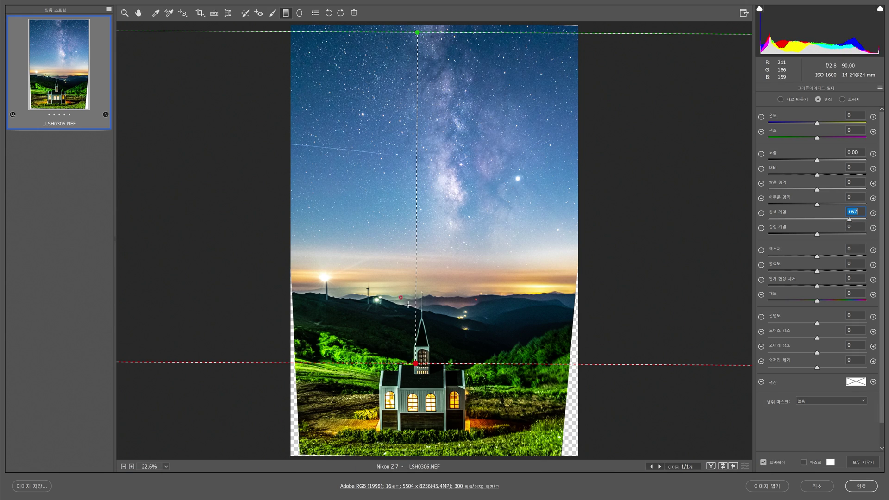
# Lower the graduated filter's start into the upper sky and, with its mask temporarily shown, set temperature to +43 and exposure to -0.60.
pyautogui.moveTo(417, 32); pyautogui.dragTo(417, 130)
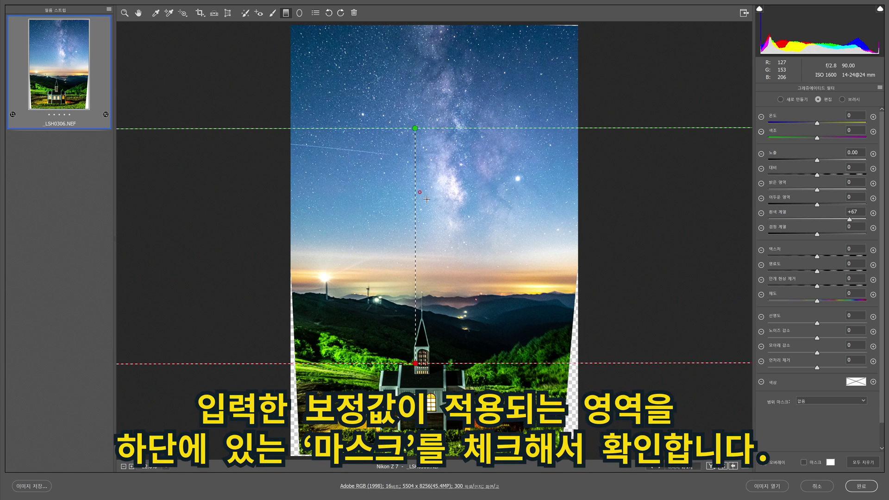
pyautogui.click(804, 463)
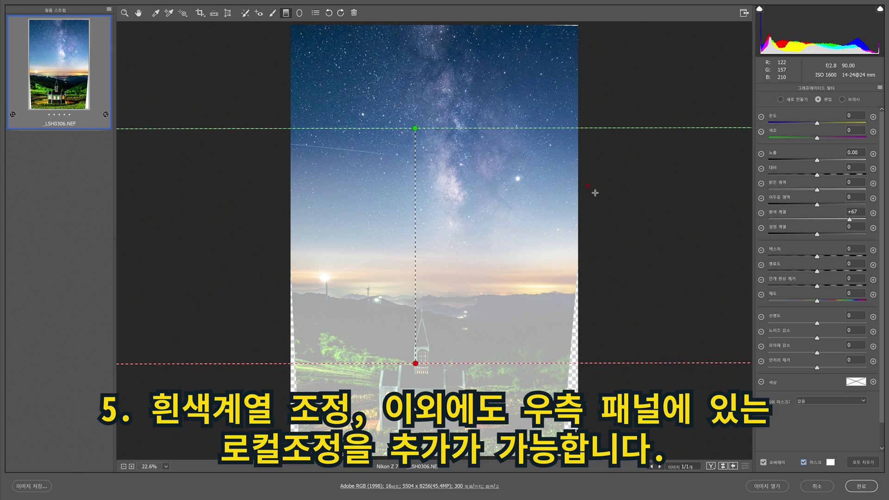
pyautogui.moveTo(817, 124); pyautogui.dragTo(839, 128)
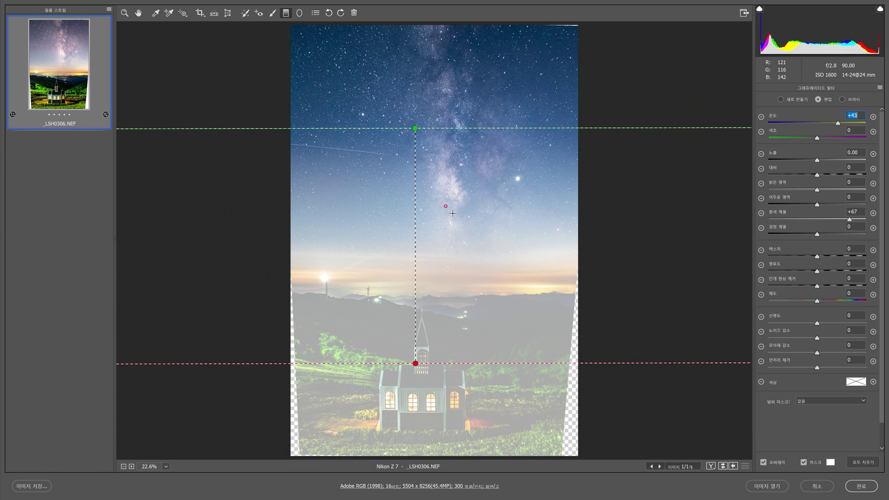
pyautogui.click(817, 161)
pyautogui.moveTo(818, 161); pyautogui.dragTo(810, 160)
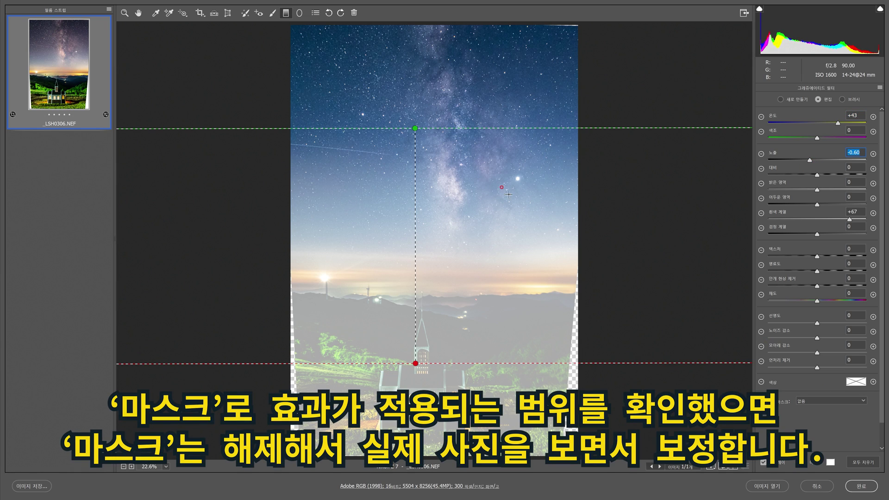
pyautogui.click(804, 468)
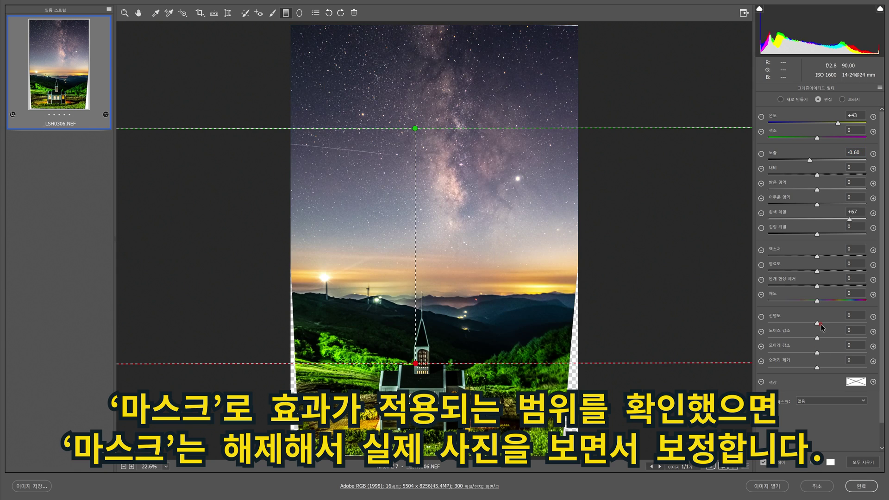
# Set the graduated filter's temperature to +20, exposure to -0.10, whites to +27 and highlights to -100.
pyautogui.moveTo(838, 123); pyautogui.dragTo(832, 125)
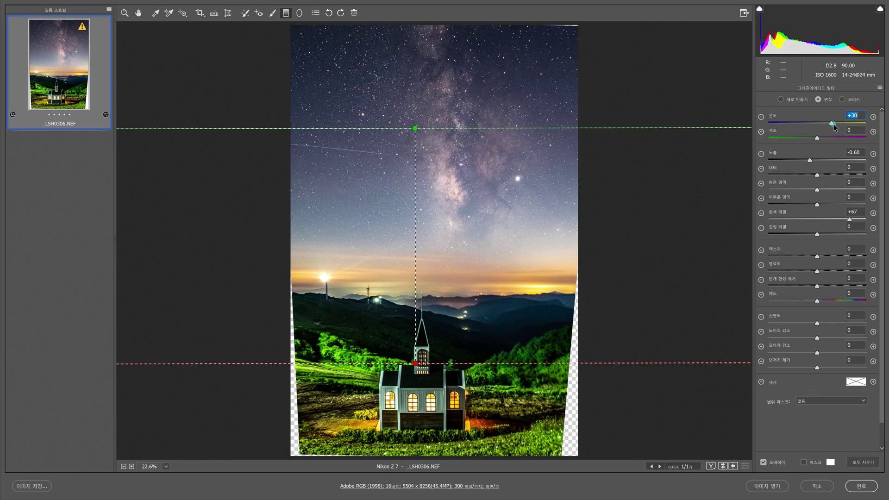
pyautogui.moveTo(811, 160); pyautogui.dragTo(822, 161)
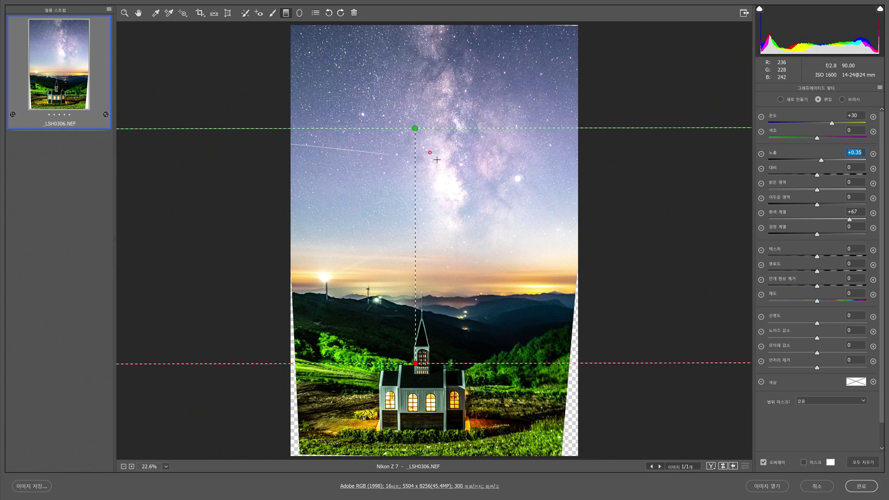
pyautogui.moveTo(822, 161); pyautogui.dragTo(814, 166)
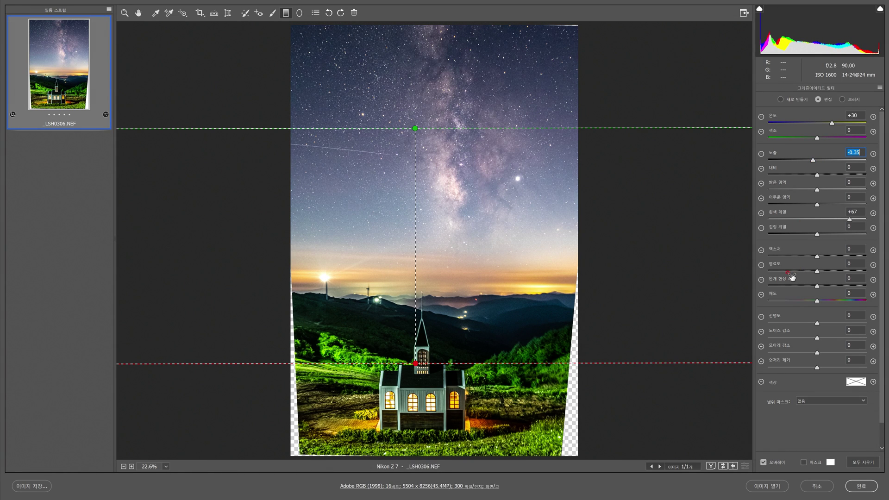
pyautogui.click(835, 219)
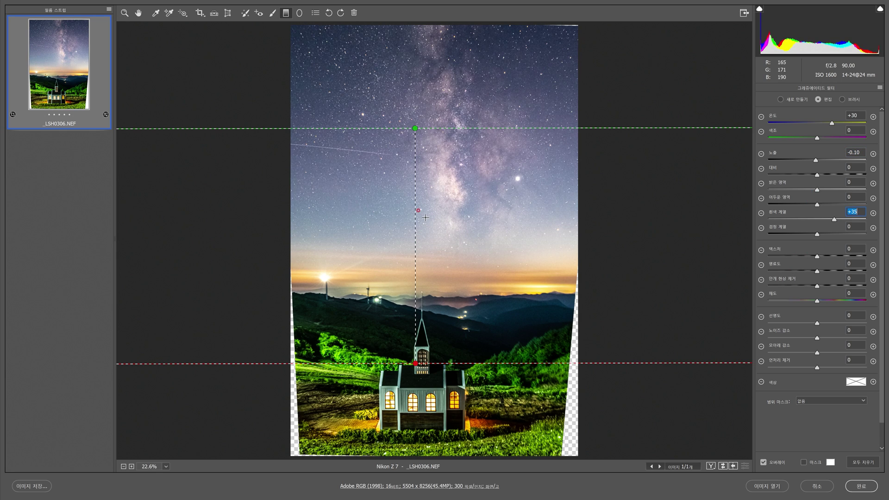
pyautogui.moveTo(832, 123); pyautogui.dragTo(827, 124)
pyautogui.moveTo(834, 219); pyautogui.dragTo(830, 222)
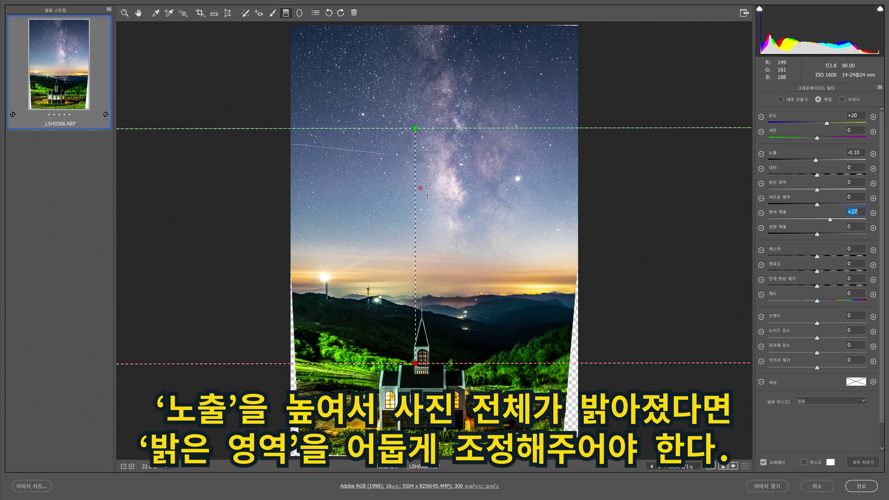
pyautogui.moveTo(818, 190); pyautogui.dragTo(743, 197)
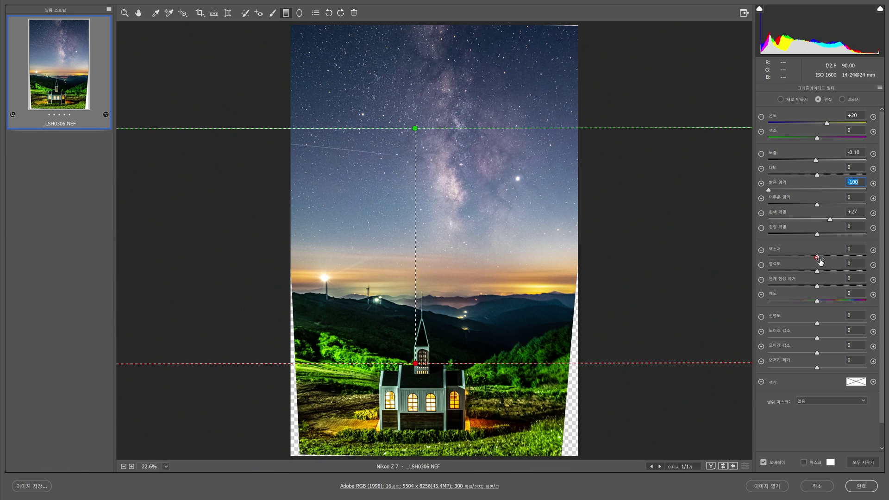
# Set the graduated filter's texture to +51, clarity to +67, sharpness to +50 and noise reduction to +61, checking the stars at 100%.
pyautogui.moveTo(817, 256); pyautogui.dragTo(844, 261)
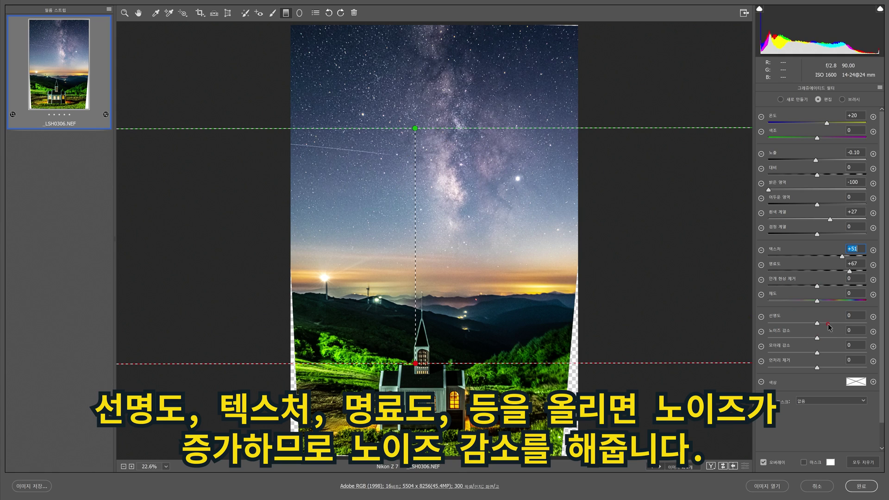
pyautogui.click(827, 338)
pyautogui.moveTo(840, 323); pyautogui.dragTo(842, 324)
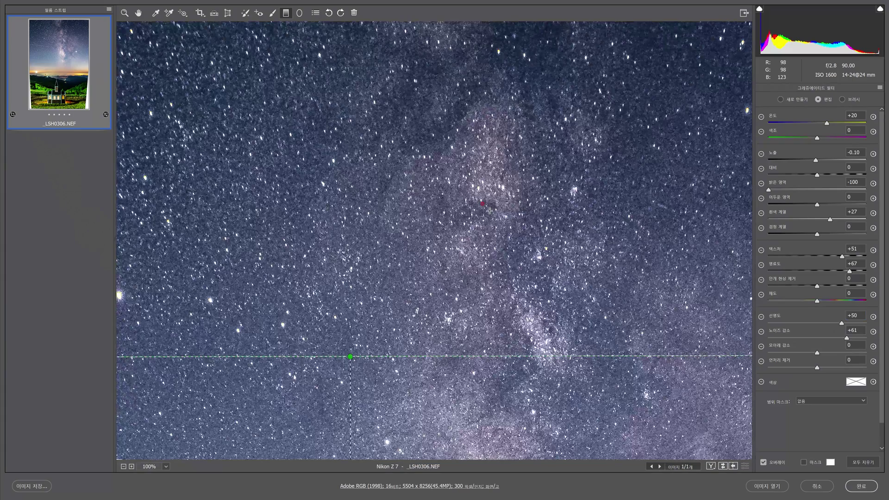
pyautogui.hotkey('ctrl', '0')
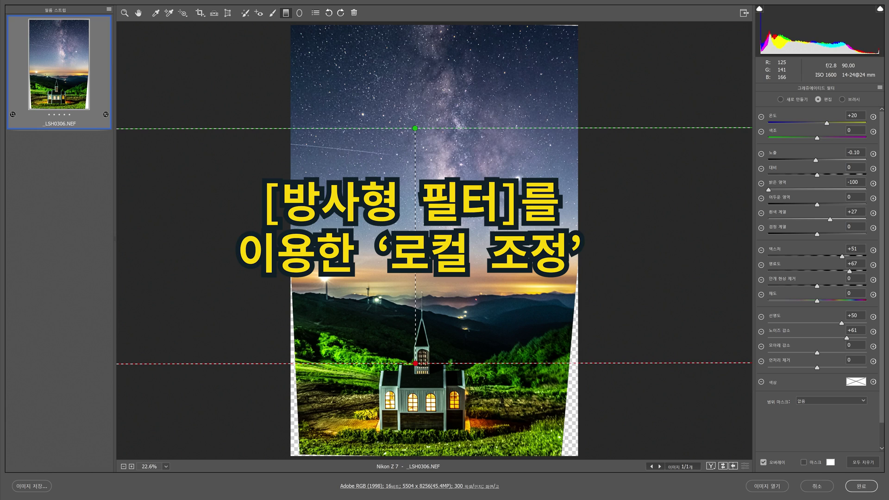
# Add an elliptical radial filter over the Milky Way with only the whites raised to +25, applied inside the ellipse.
pyautogui.click(299, 14)
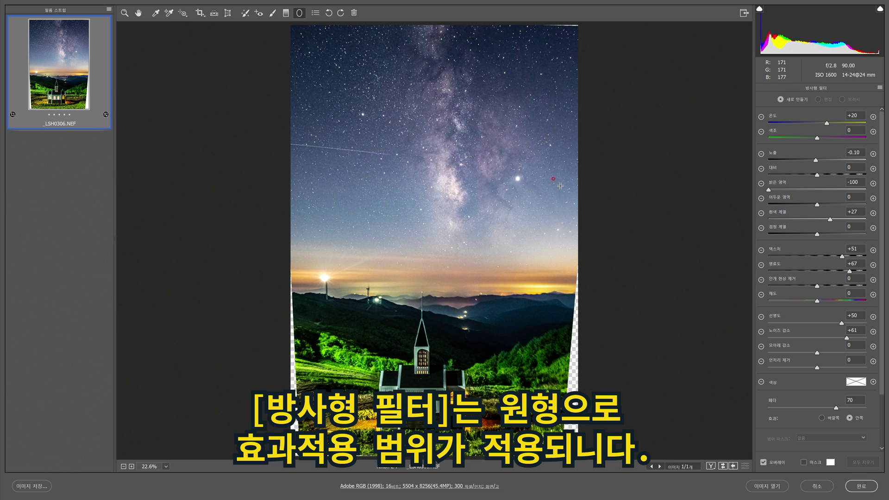
pyautogui.press('Delete')
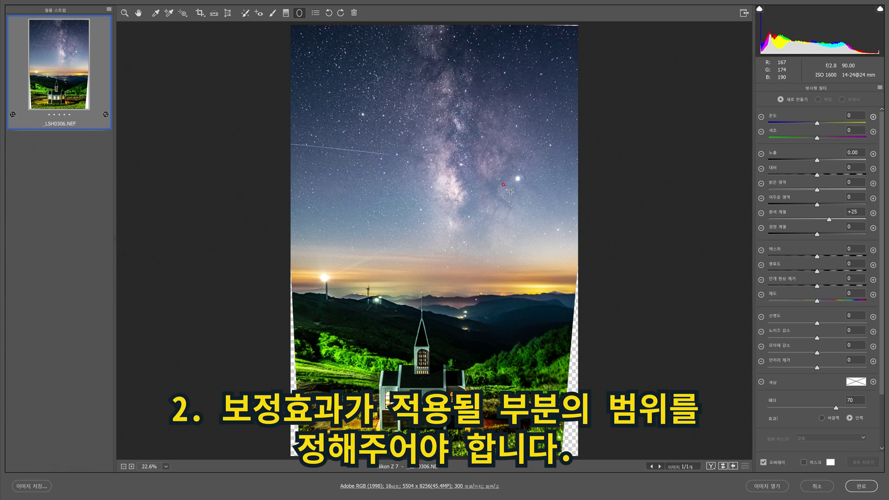
pyautogui.moveTo(400, 46); pyautogui.dragTo(516, 206)
pyautogui.moveTo(400, 95); pyautogui.dragTo(454, 198)
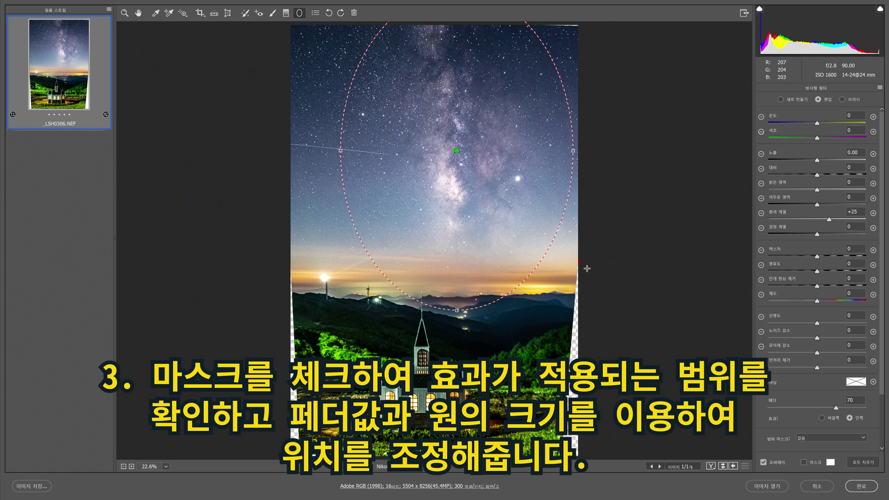
# With the mask temporarily shown, set the radial filter's feather to 72, then enlarge and tilt its ellipse to follow the Milky Way.
pyautogui.click(804, 461)
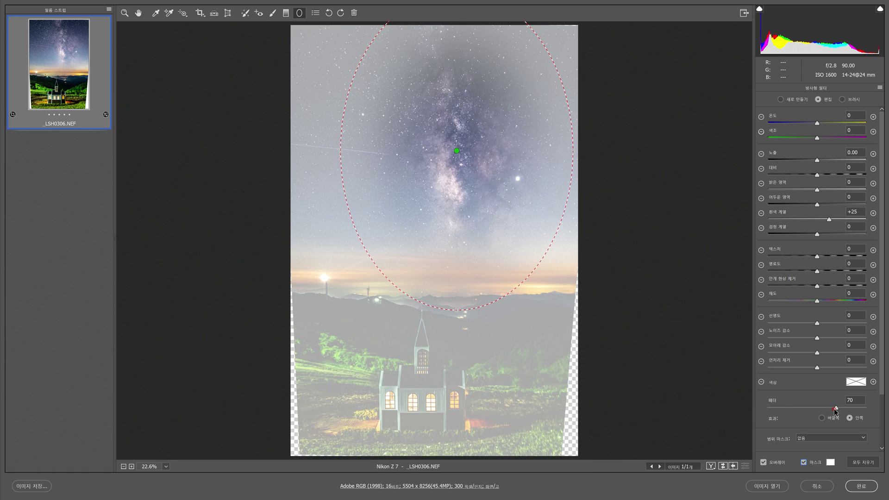
pyautogui.moveTo(836, 409)
pyautogui.mouseDown()
pyautogui.moveTo(788, 410)
pyautogui.moveTo(842, 410)
pyautogui.mouseUp()
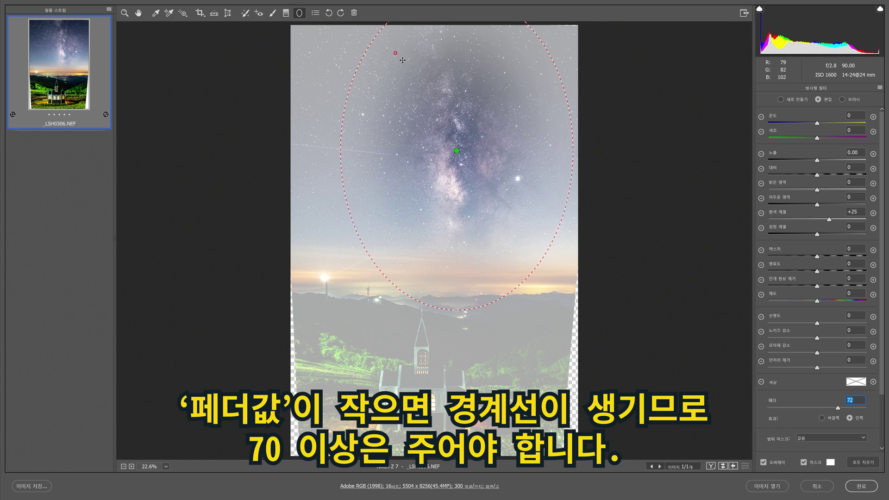
pyautogui.moveTo(459, 312); pyautogui.dragTo(456, 346)
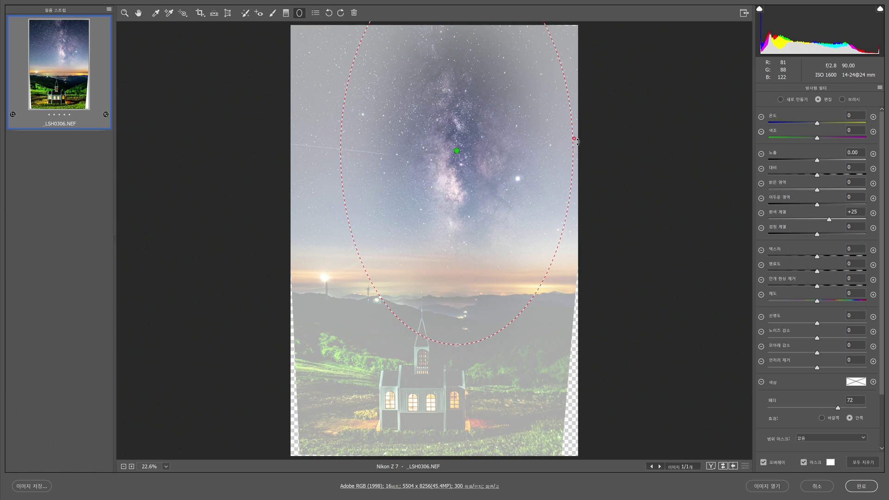
pyautogui.moveTo(573, 154); pyautogui.dragTo(613, 151)
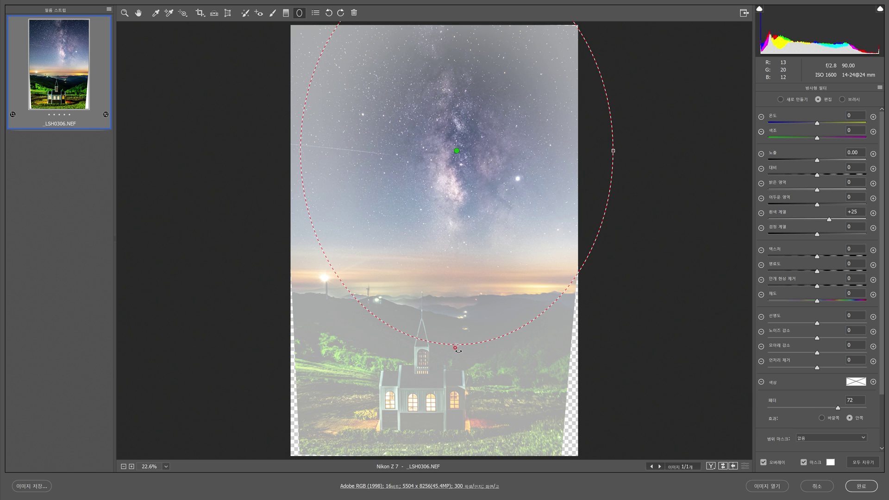
pyautogui.moveTo(482, 351); pyautogui.dragTo(514, 348)
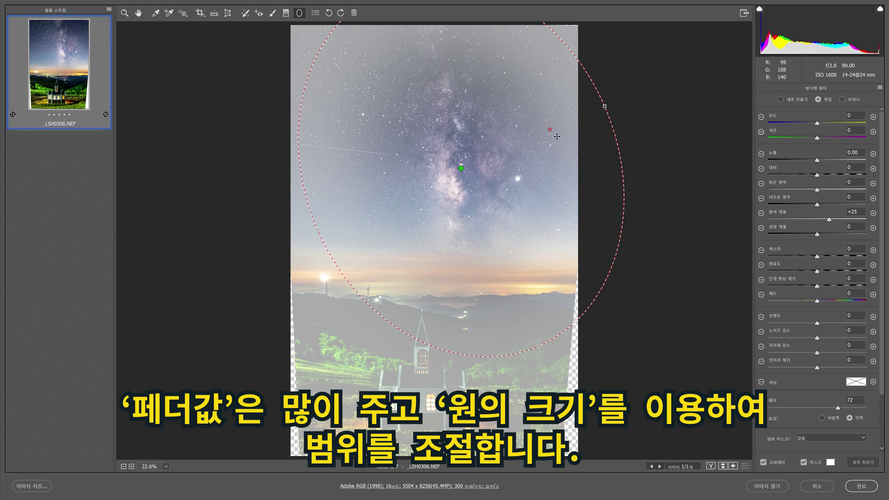
pyautogui.moveTo(605, 106)
pyautogui.mouseDown()
pyautogui.moveTo(621, 95)
pyautogui.moveTo(613, 101)
pyautogui.mouseUp()
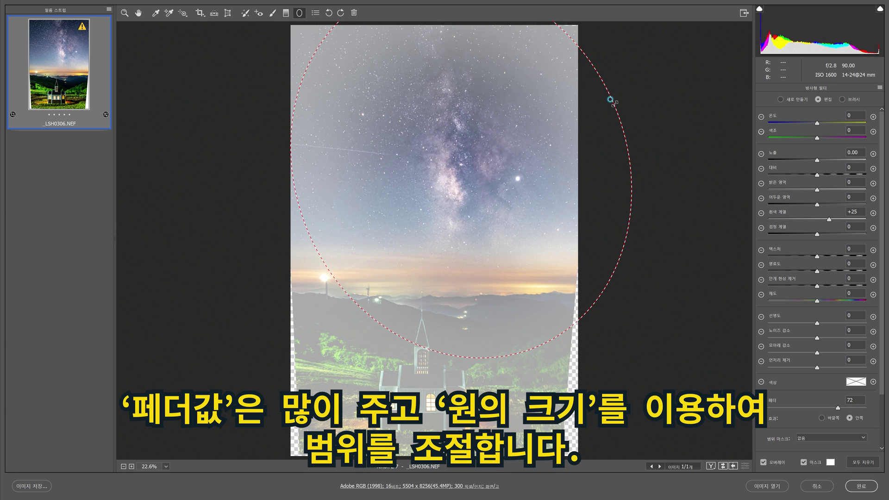
pyautogui.moveTo(538, 347); pyautogui.dragTo(559, 389)
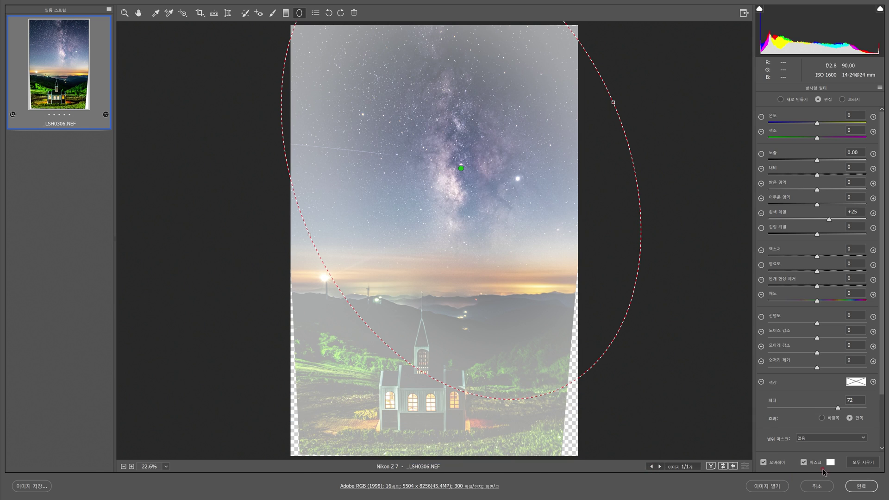
pyautogui.click(804, 462)
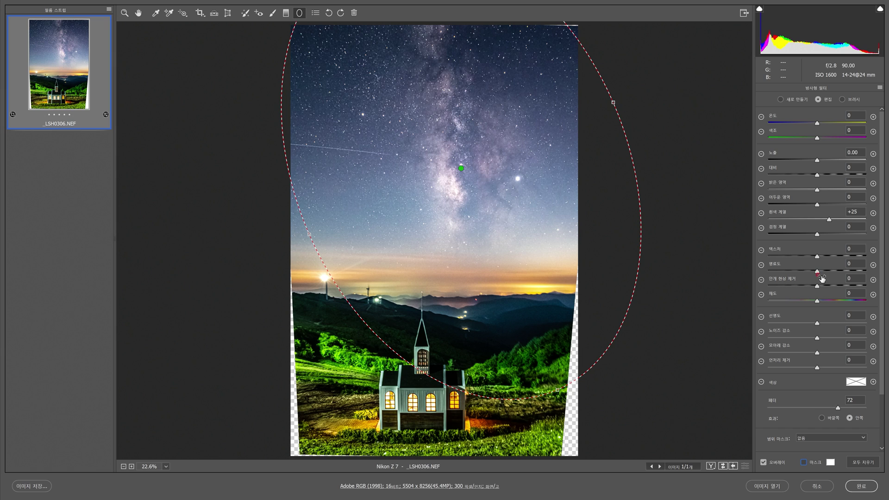
# Set the radial filter's clarity to +60, texture to +36, contrast to +21 and tint to +5.
pyautogui.moveTo(818, 272); pyautogui.dragTo(835, 257)
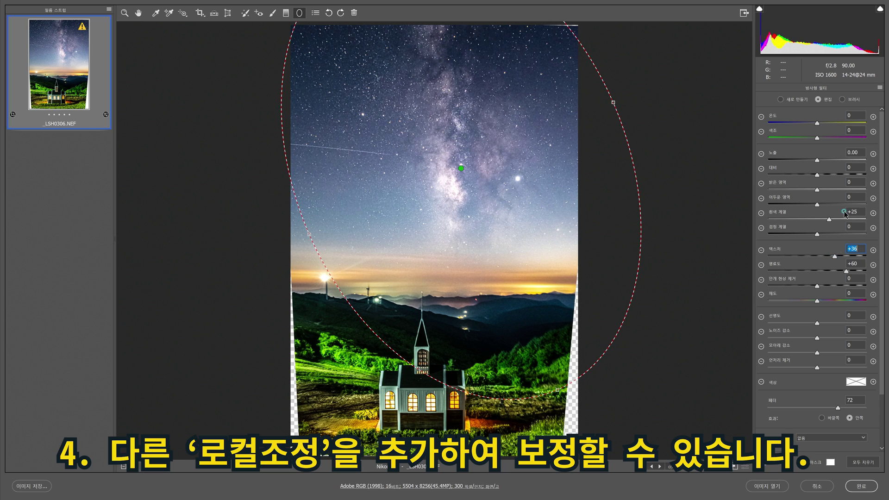
pyautogui.moveTo(817, 175); pyautogui.dragTo(828, 177)
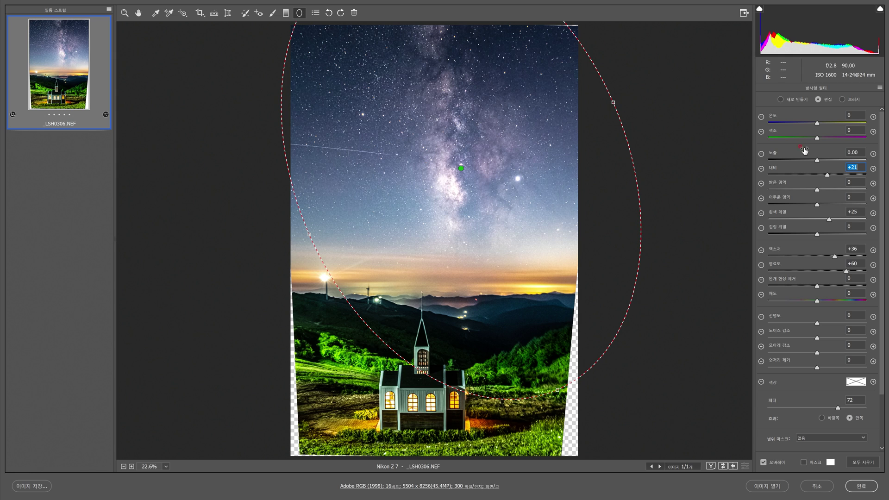
pyautogui.moveTo(817, 138); pyautogui.dragTo(820, 139)
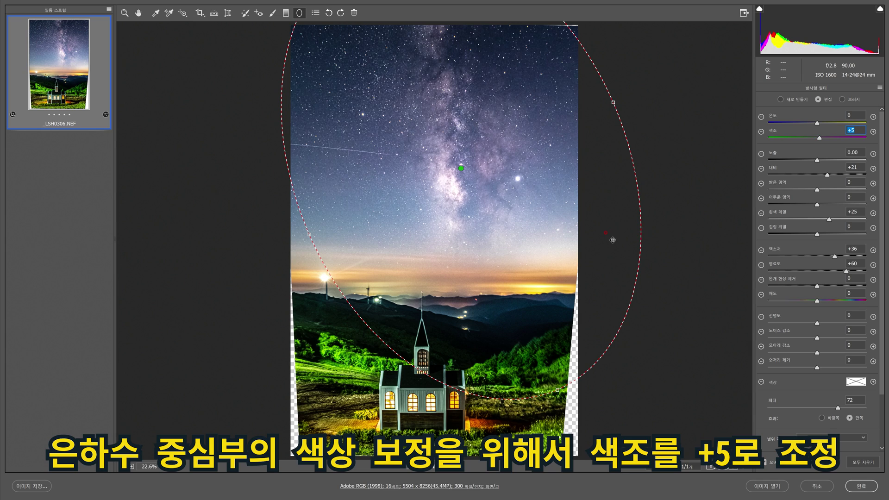
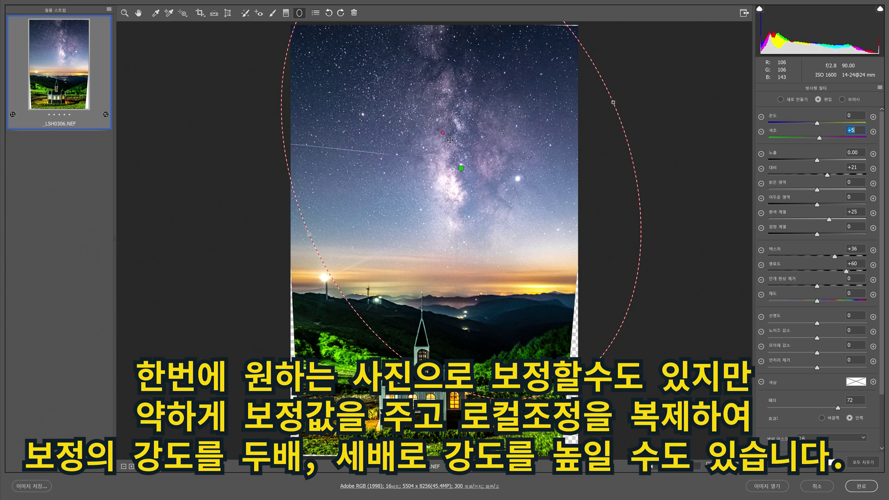
# Try a stronger effect by duplicating the Milky Way's radial filter and shifting the copy upward, and delete that copy.
pyautogui.rightClick(466, 167)
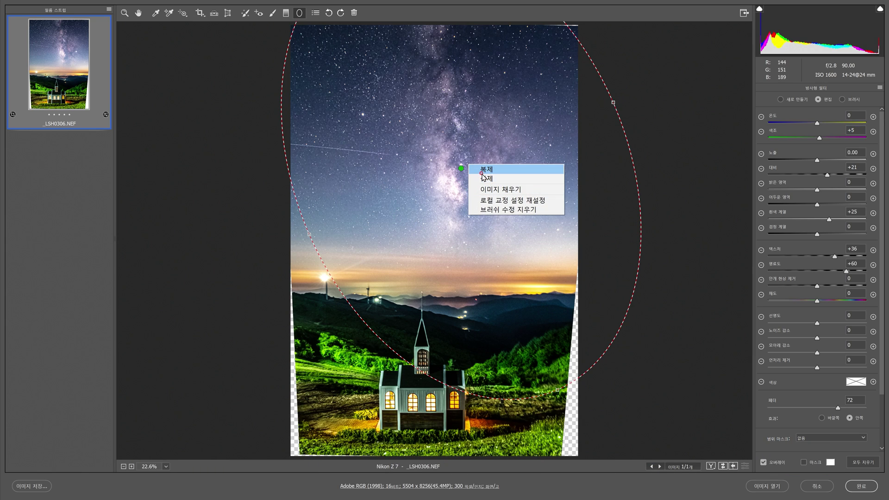
pyautogui.rightClick(471, 159)
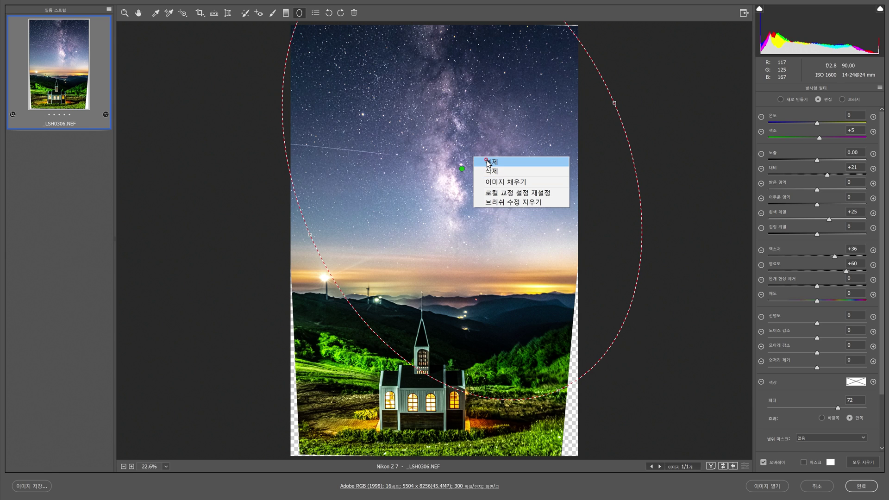
pyautogui.click(488, 162)
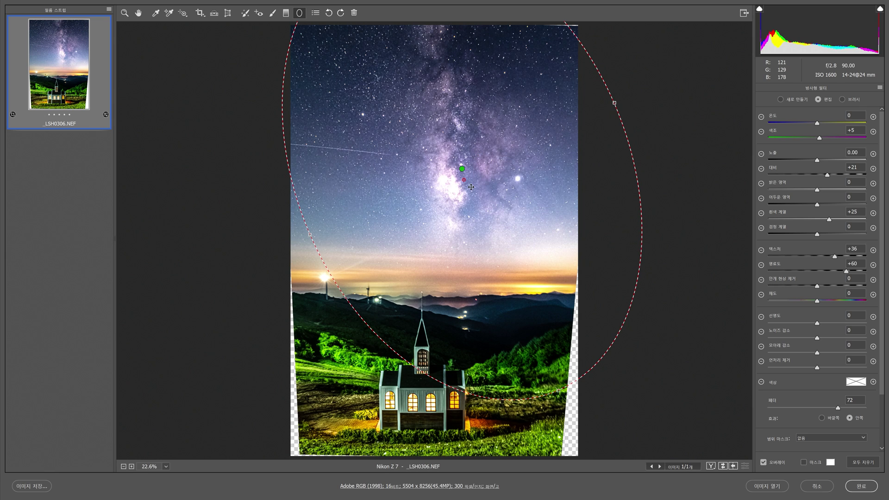
pyautogui.moveTo(471, 170); pyautogui.dragTo(458, 128)
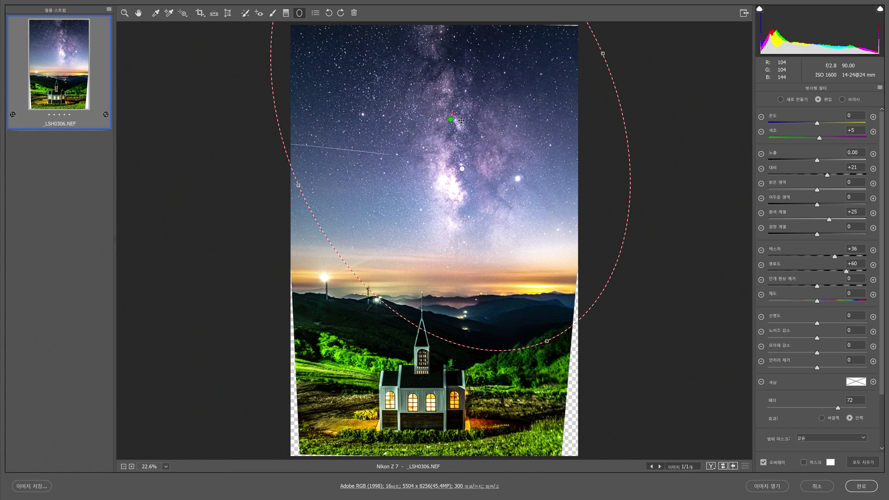
pyautogui.rightClick(463, 122)
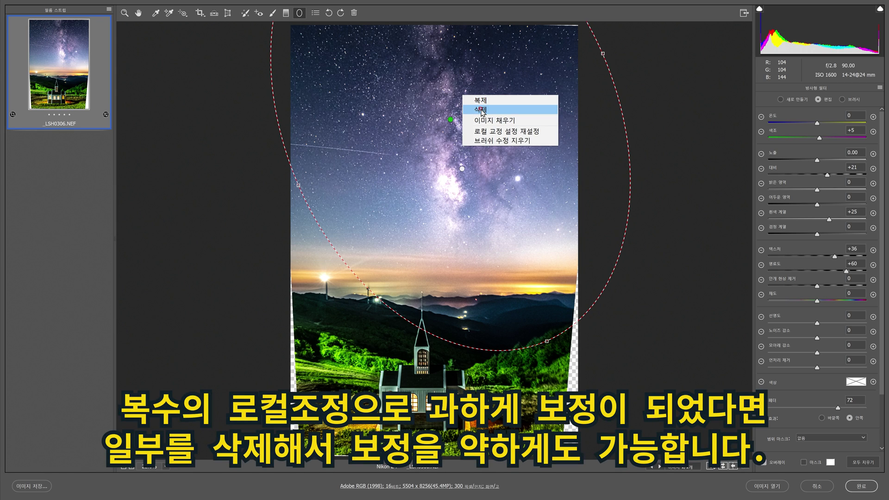
pyautogui.click(482, 112)
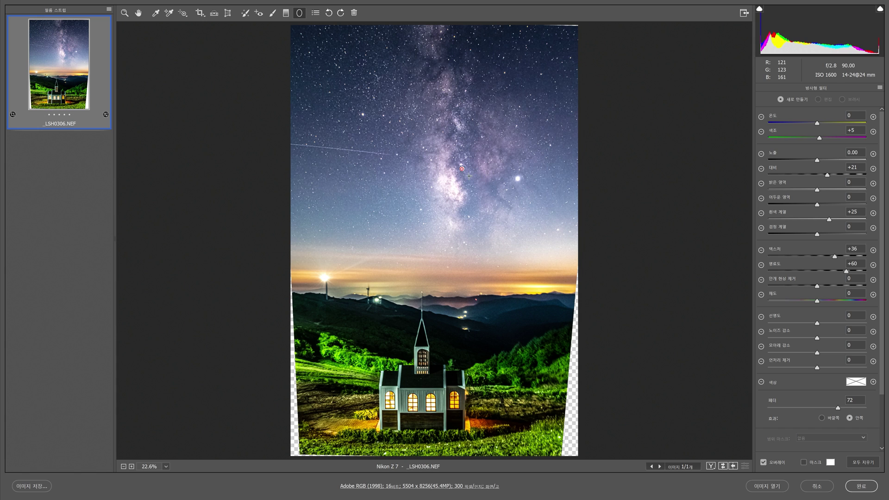
# Reselect the radial filter over the Milky Way and shift its ellipse slightly upward and to the left.
pyautogui.moveTo(452, 184); pyautogui.dragTo(607, 398)
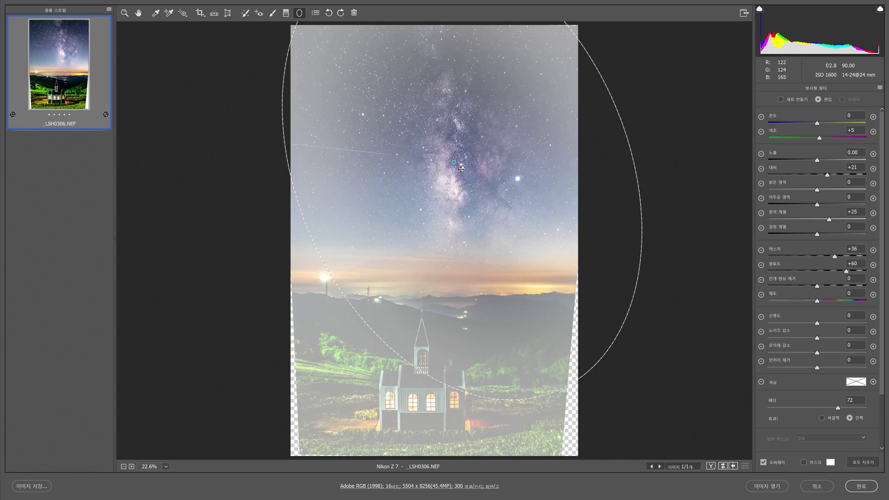
pyautogui.moveTo(446, 191); pyautogui.dragTo(459, 162)
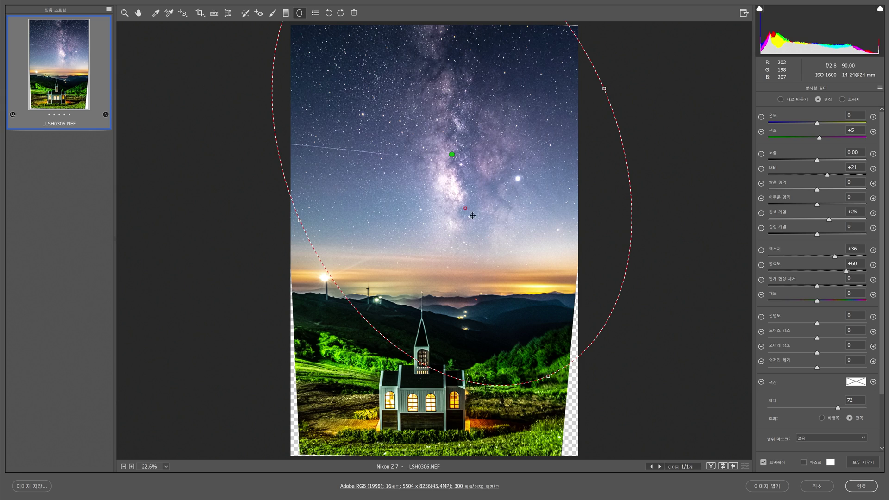
# Prepare a new Adjustment Brush for the church windows with only highlights lowered to -100 and all other adjustments at zero.
pyautogui.click(272, 14)
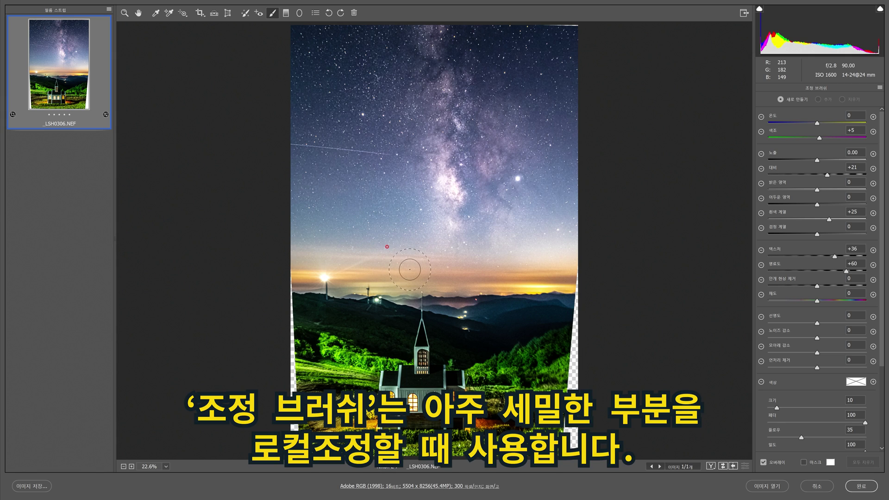
pyautogui.keyDown('ctrl'); pyautogui.click(473, 356); pyautogui.keyUp('ctrl')
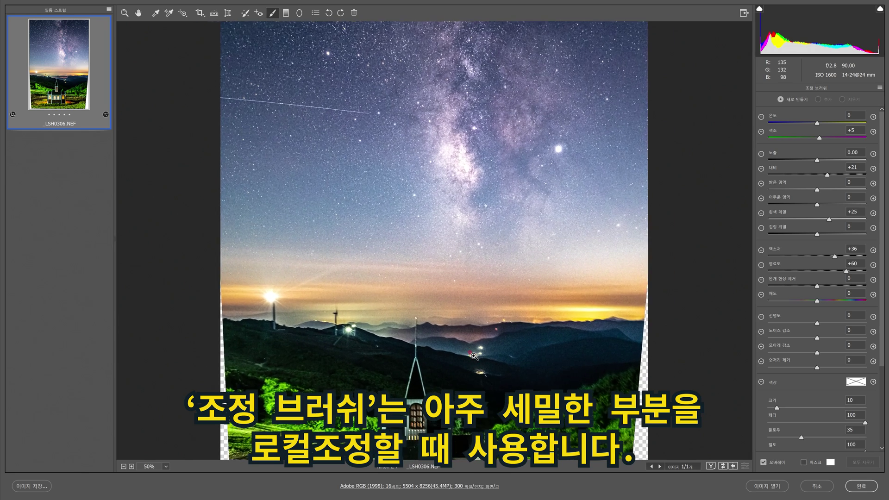
pyautogui.keyDown('ctrl'); pyautogui.click(473, 356); pyautogui.keyUp('ctrl')
pyautogui.scroll(-10, 444, 360)
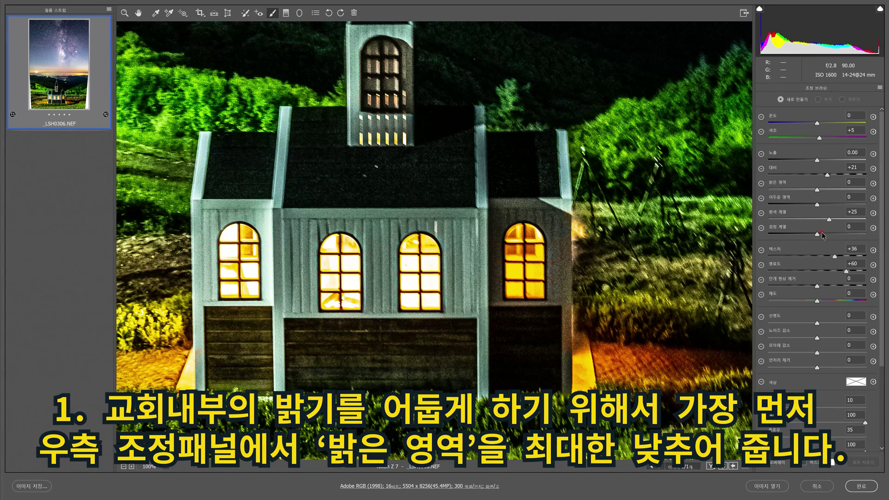
pyautogui.click(761, 186)
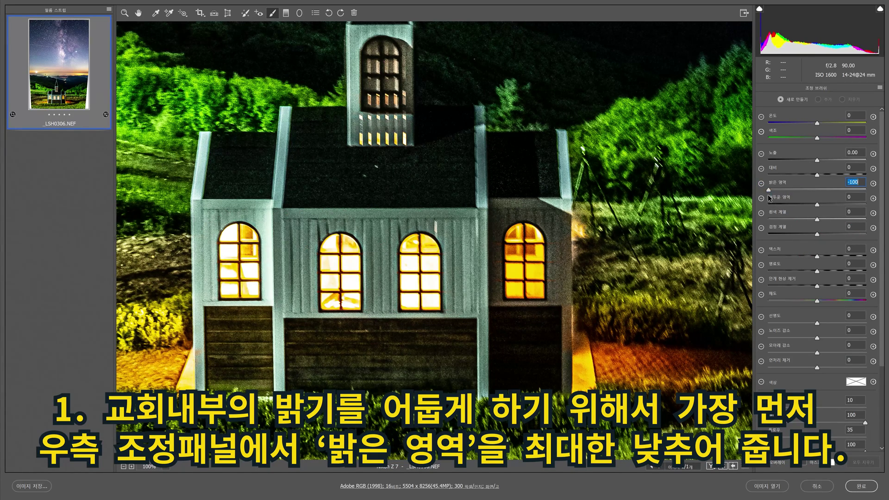
# Set the brush size to 9 and paint over the church's leftmost lit window.
pyautogui.hotkey('ctrl', '+')
pyautogui.moveTo(316, 270)
pyautogui.mouseDown()
pyautogui.moveTo(569, 197)
pyautogui.moveTo(551, 205)
pyautogui.mouseUp()
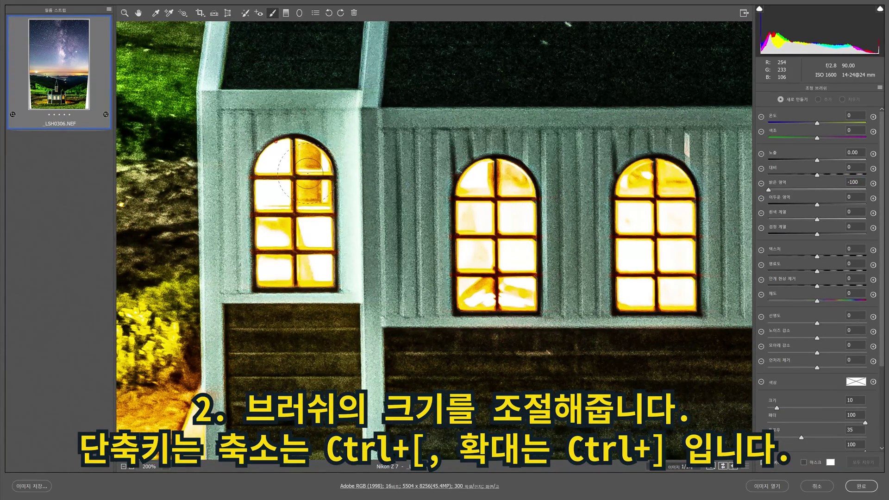
pyautogui.moveTo(269, 182)
pyautogui.mouseDown()
pyautogui.moveTo(285, 224)
pyautogui.moveTo(301, 214)
pyautogui.mouseUp()
pyautogui.moveTo(266, 147); pyautogui.dragTo(298, 178)
pyautogui.hotkey('ctrl', '[')
pyautogui.scroll(-1, 301, 255)
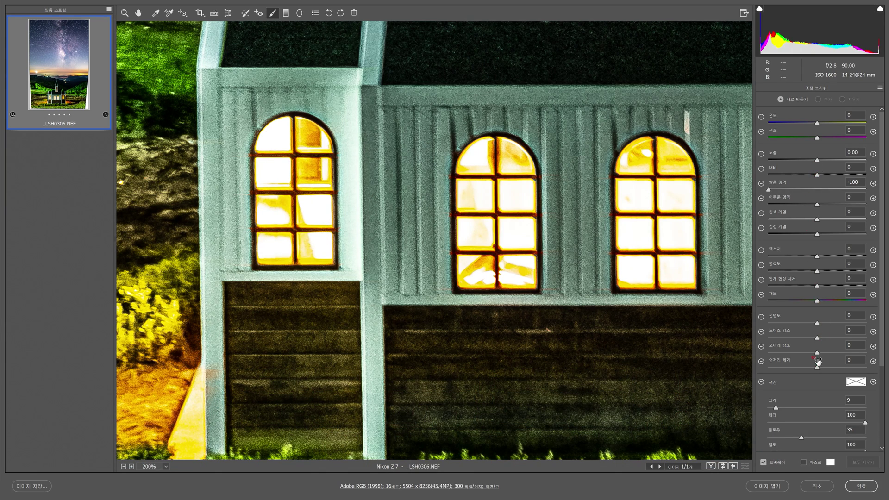
pyautogui.moveTo(249, 151)
pyautogui.mouseDown()
pyautogui.moveTo(297, 139)
pyautogui.moveTo(278, 157)
pyautogui.moveTo(279, 214)
pyautogui.mouseUp()
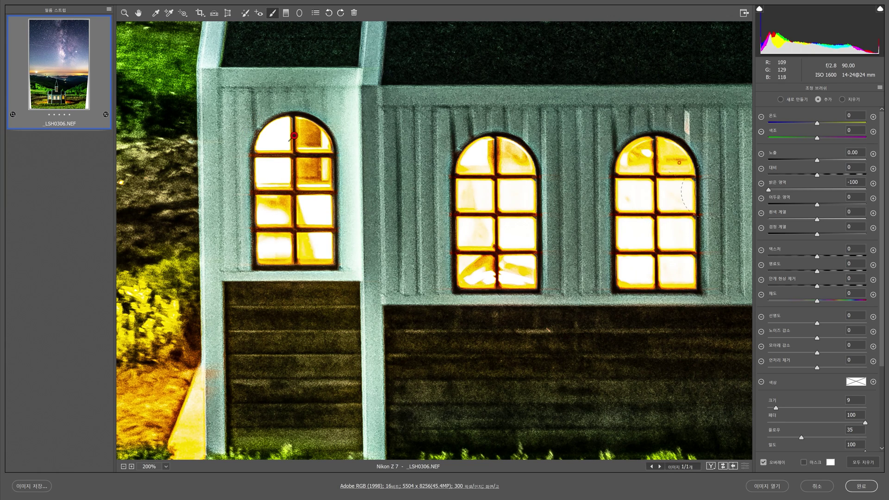
# Set the window adjustment's exposure to -1.65 and paint it over the church's remaining lit windows.
pyautogui.moveTo(818, 161); pyautogui.dragTo(801, 164)
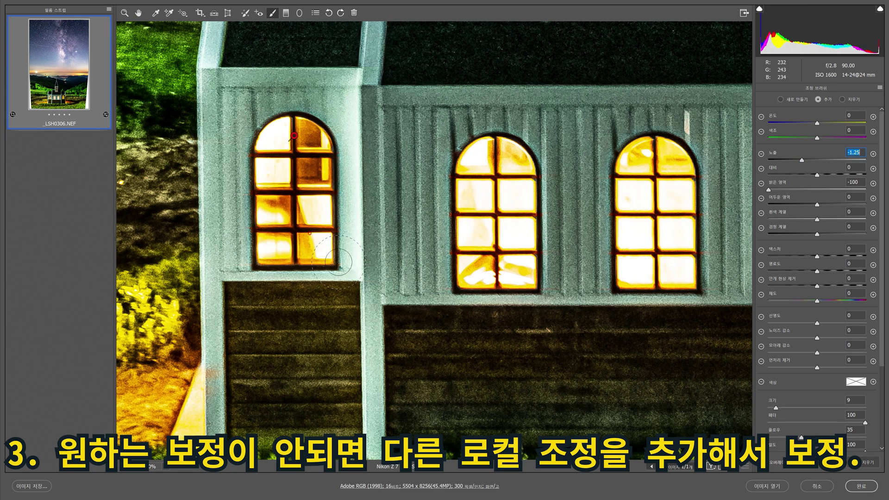
pyautogui.moveTo(801, 160); pyautogui.dragTo(797, 161)
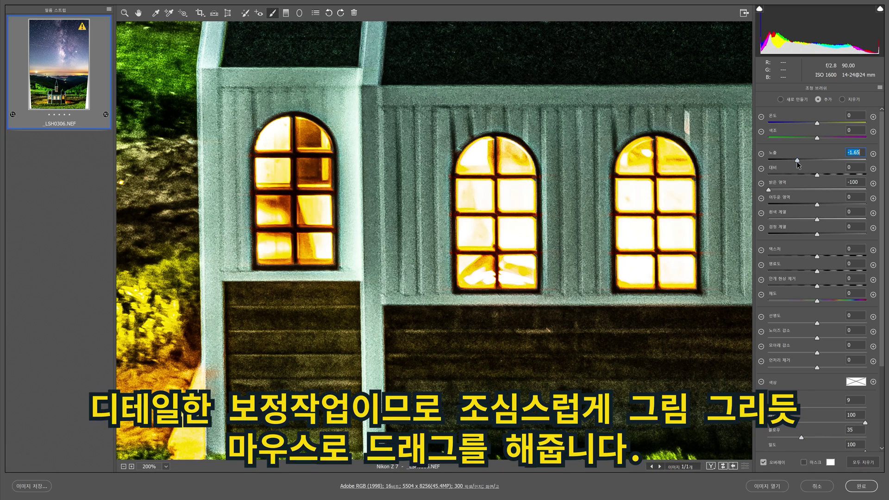
pyautogui.moveTo(491, 164)
pyautogui.mouseDown()
pyautogui.moveTo(481, 200)
pyautogui.moveTo(496, 241)
pyautogui.moveTo(491, 274)
pyautogui.moveTo(672, 197)
pyautogui.moveTo(660, 196)
pyautogui.moveTo(635, 246)
pyautogui.moveTo(644, 268)
pyautogui.mouseUp()
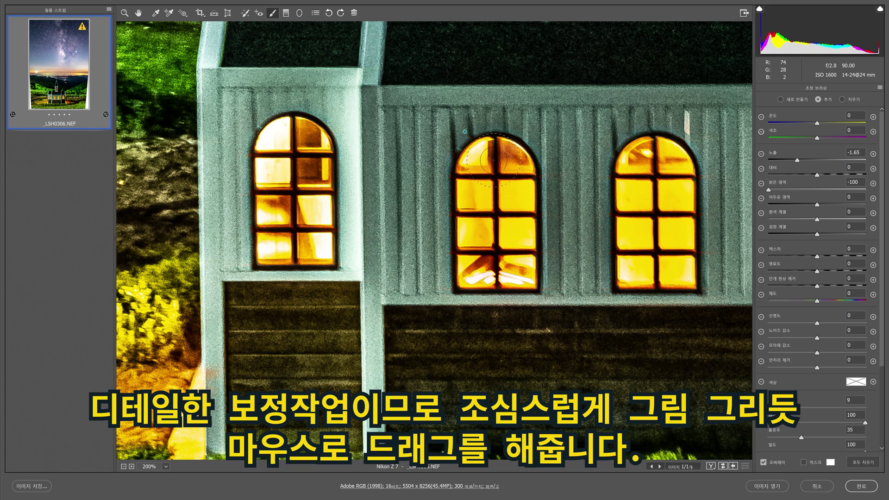
pyautogui.moveTo(541, 224); pyautogui.dragTo(327, 217)
pyautogui.moveTo(473, 107)
pyautogui.mouseDown()
pyautogui.moveTo(491, 134)
pyautogui.moveTo(503, 135)
pyautogui.moveTo(505, 218)
pyautogui.moveTo(513, 232)
pyautogui.moveTo(532, 232)
pyautogui.moveTo(487, 112)
pyautogui.moveTo(482, 185)
pyautogui.moveTo(506, 228)
pyautogui.moveTo(498, 243)
pyautogui.moveTo(522, 144)
pyautogui.mouseUp()
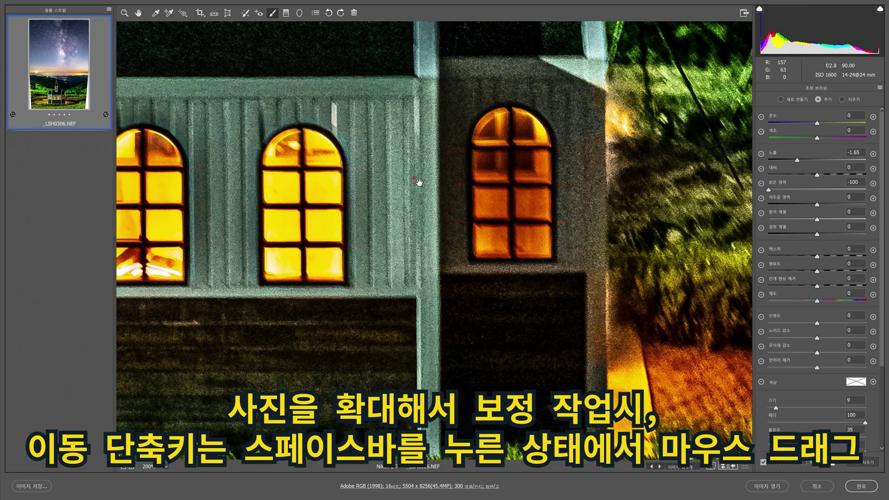
pyautogui.moveTo(316, 199); pyautogui.dragTo(721, 198)
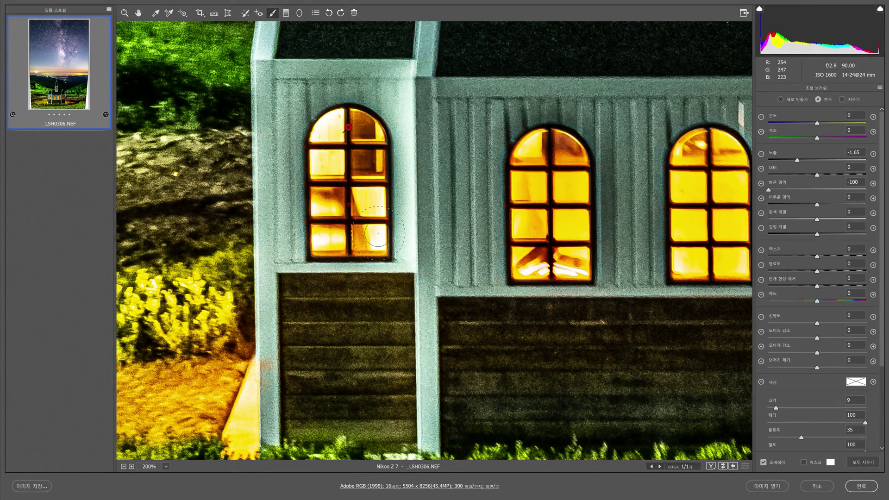
pyautogui.scroll(-3, 378, 233)
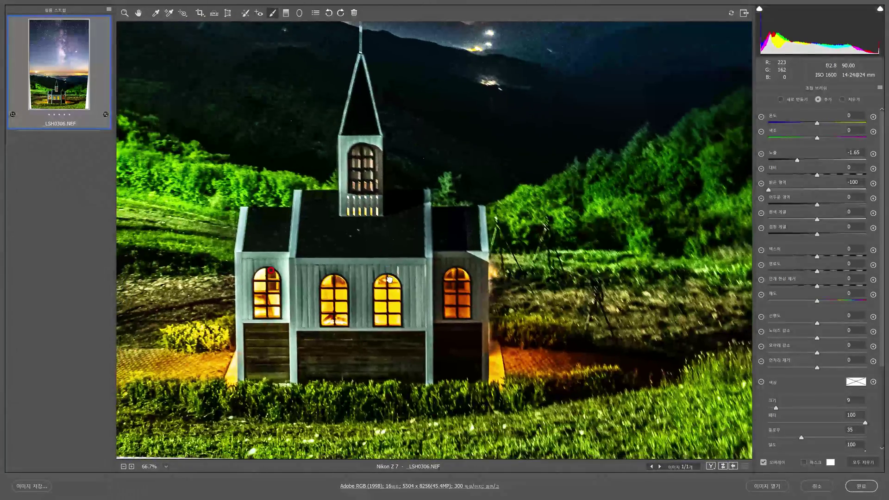
# Examine the darkened church windows and the glaring light on the ridge's wind turbine as areas needing separate corrections.
pyautogui.moveTo(389, 280); pyautogui.dragTo(410, 303)
pyautogui.moveTo(363, 121)
pyautogui.mouseDown()
pyautogui.moveTo(409, 230)
pyautogui.moveTo(500, 308)
pyautogui.moveTo(494, 193)
pyautogui.mouseUp()
pyautogui.moveTo(489, 368); pyautogui.dragTo(490, 341)
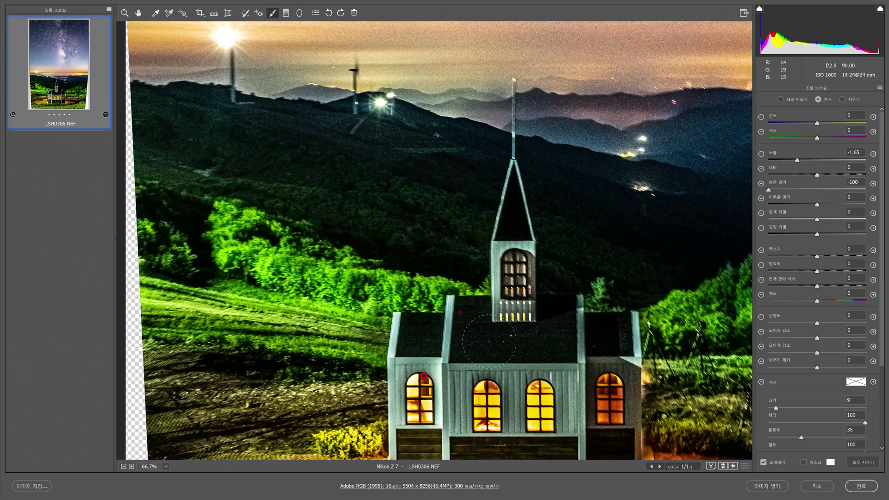
pyautogui.scroll(3, 490, 341)
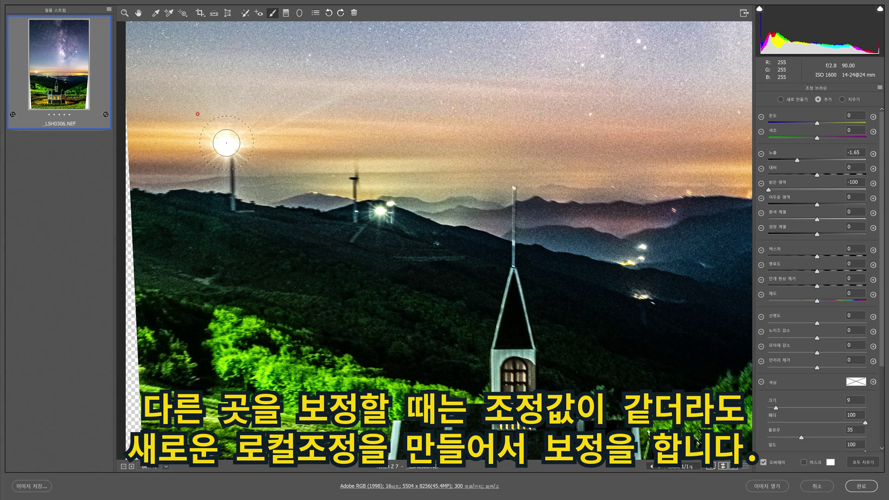
pyautogui.scroll(-5, 229, 144)
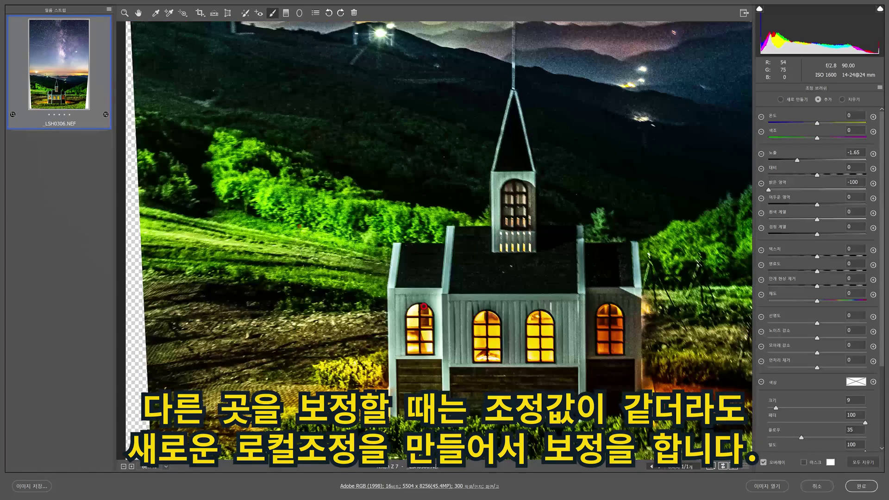
pyautogui.scroll(3, 250, 153)
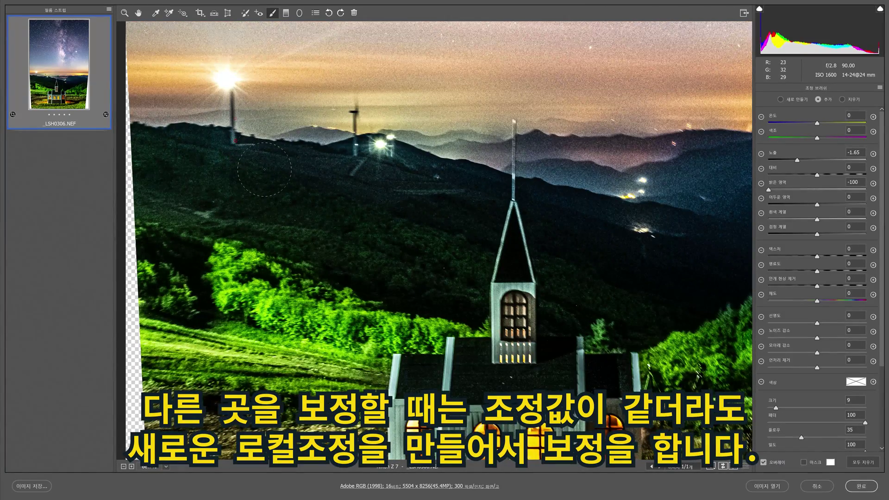
pyautogui.scroll(1, 269, 176)
pyautogui.click(781, 99)
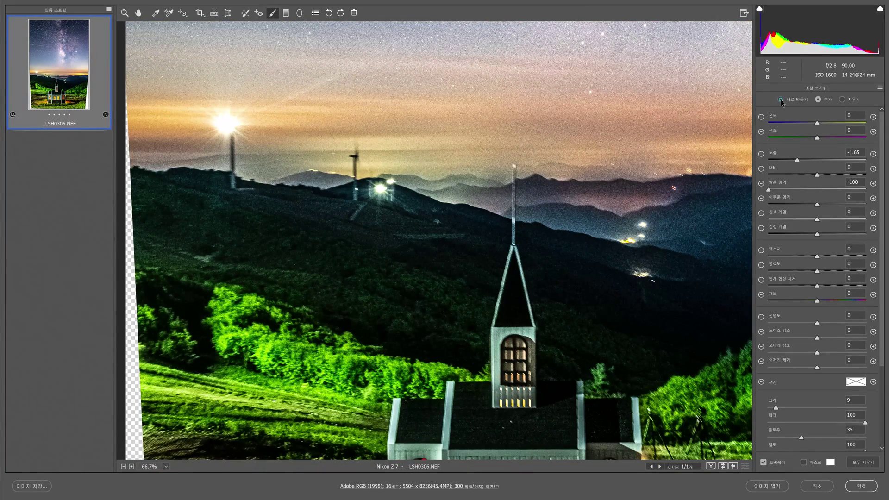
pyautogui.scroll(-5, 200, 118)
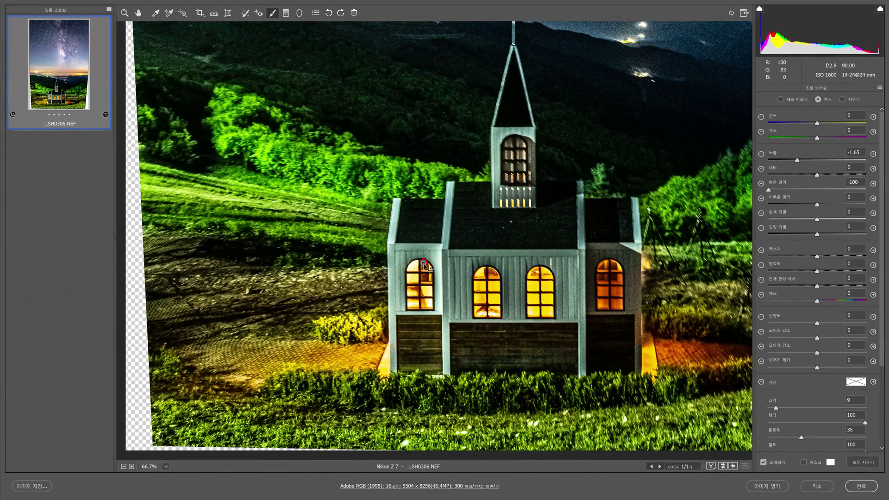
pyautogui.moveTo(389, 252); pyautogui.dragTo(424, 262)
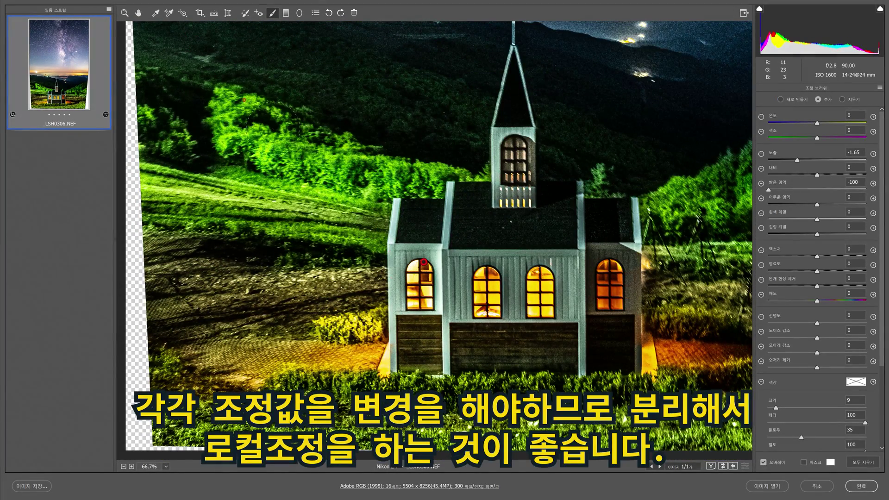
pyautogui.scroll(3, 278, 137)
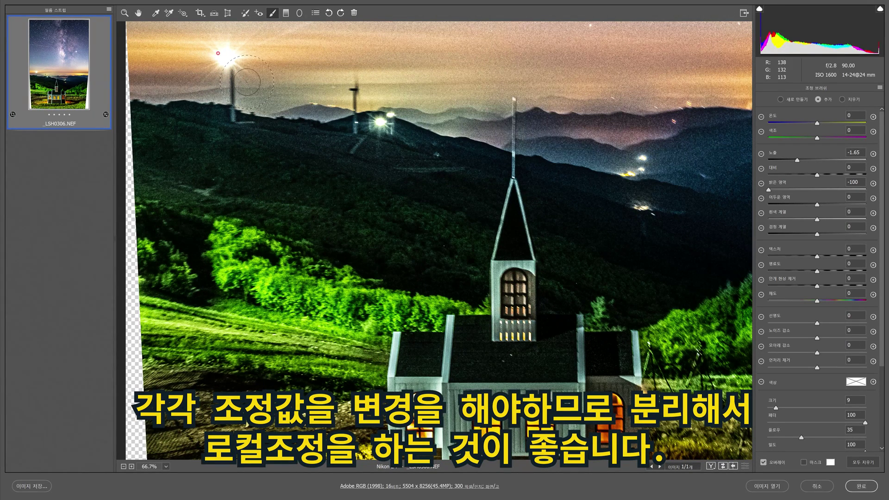
pyautogui.moveTo(198, 34); pyautogui.dragTo(227, 58)
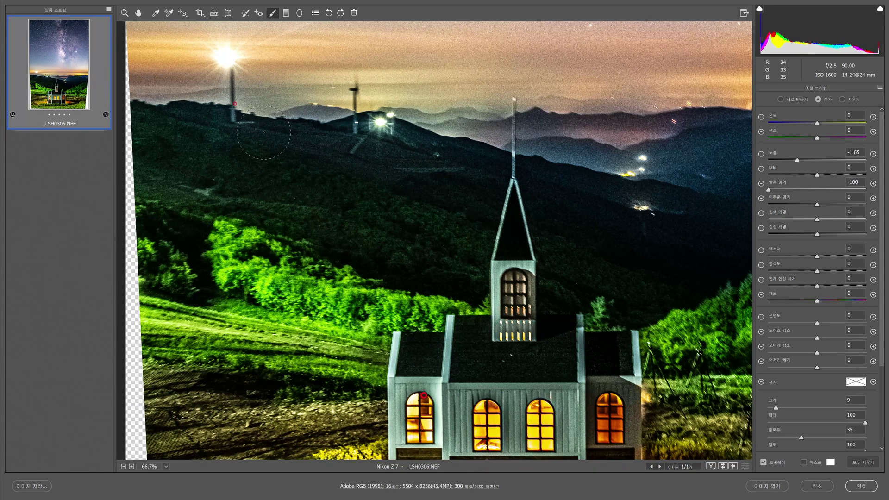
# Create a separate brush adjustment over the wind turbine's bright light, with exposure at -0.05 and whites at -57.
pyautogui.scroll(3, 264, 132)
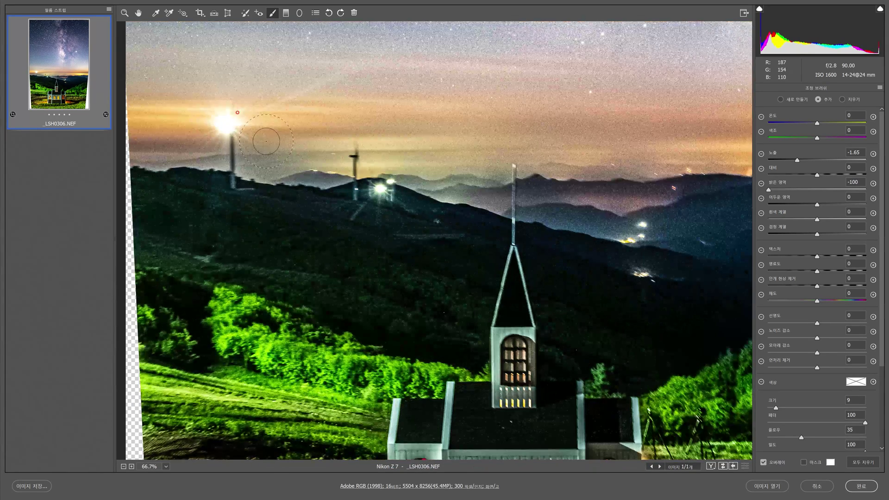
pyautogui.click(782, 100)
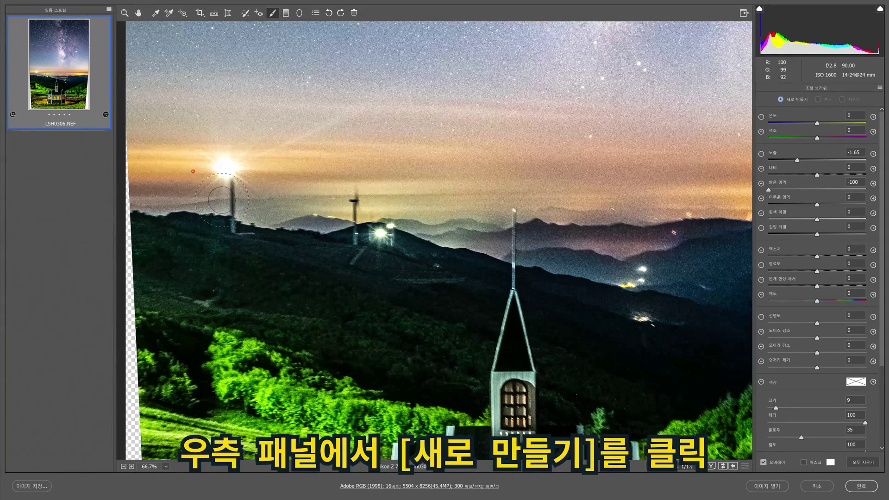
pyautogui.scroll(2, 209, 176)
pyautogui.moveTo(197, 139); pyautogui.dragTo(231, 163)
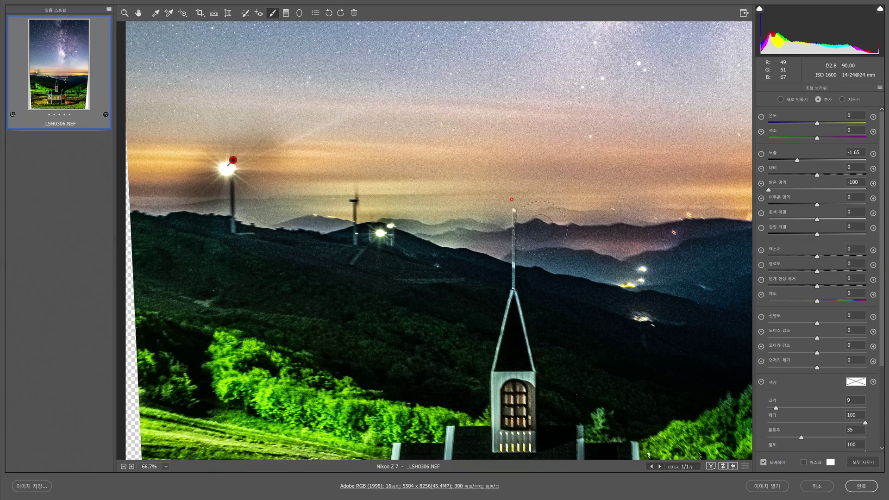
pyautogui.moveTo(796, 159); pyautogui.dragTo(816, 162)
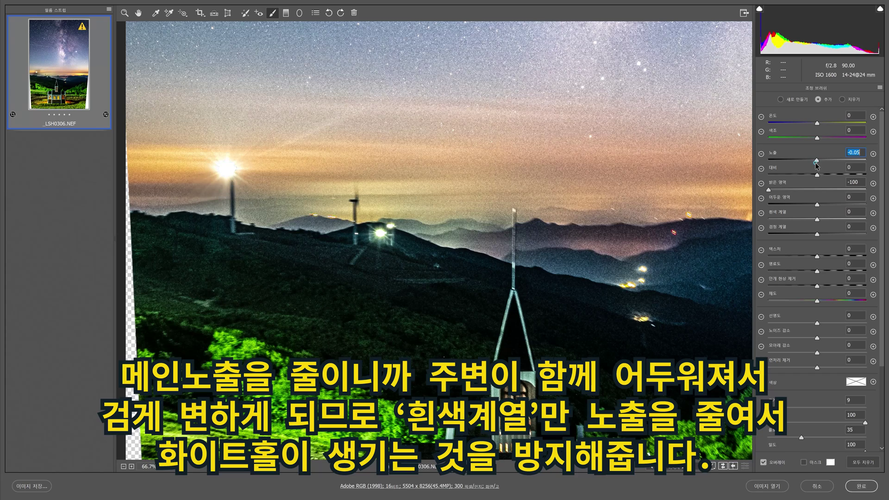
pyautogui.moveTo(817, 220)
pyautogui.mouseDown()
pyautogui.moveTo(775, 221)
pyautogui.moveTo(790, 220)
pyautogui.mouseUp()
pyautogui.click(228, 164)
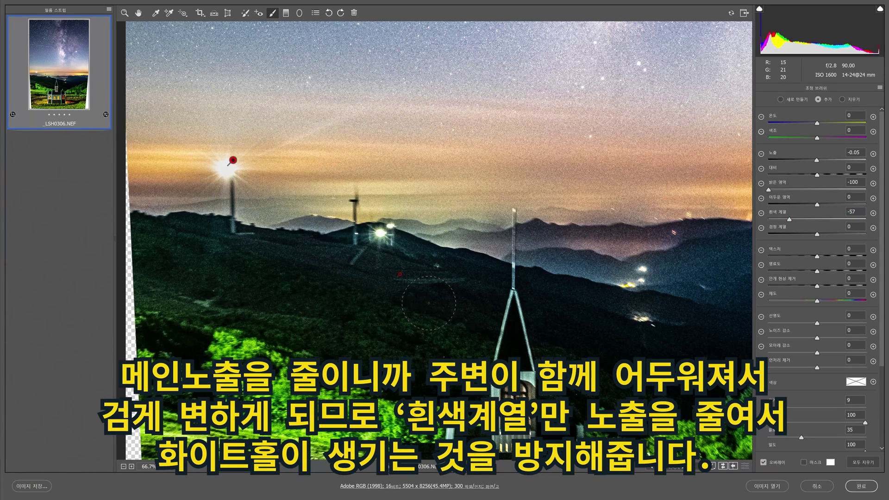
# Try larger and smaller Adjustment Brush sizes over the landscape, ending at size 12.
pyautogui.scroll(2, 429, 304)
pyautogui.scroll(-5, 429, 303)
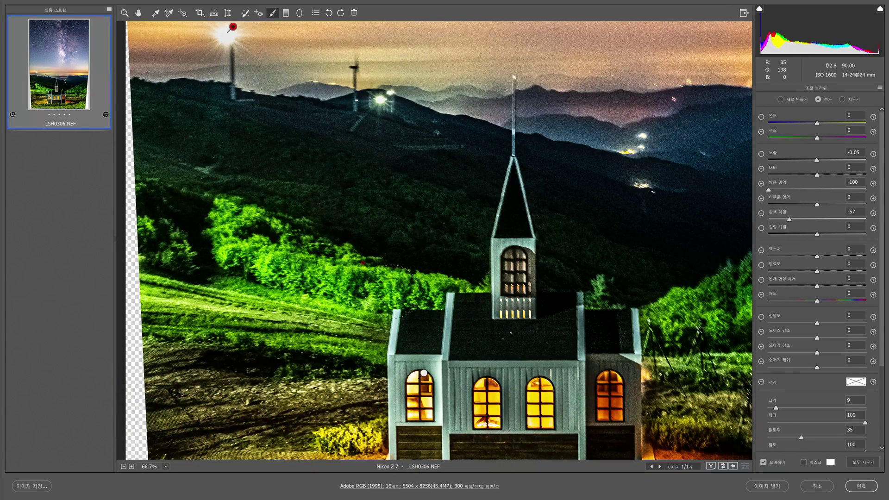
pyautogui.scroll(-2, 352, 257)
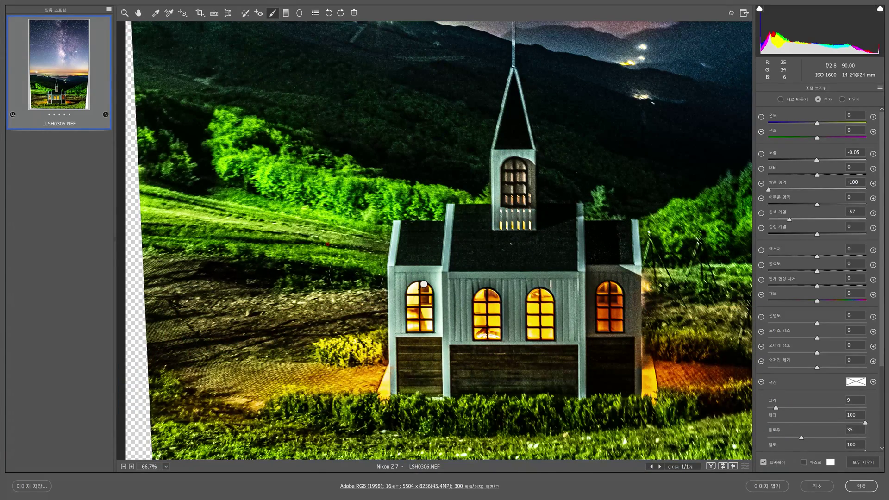
pyautogui.scroll(6, 357, 280)
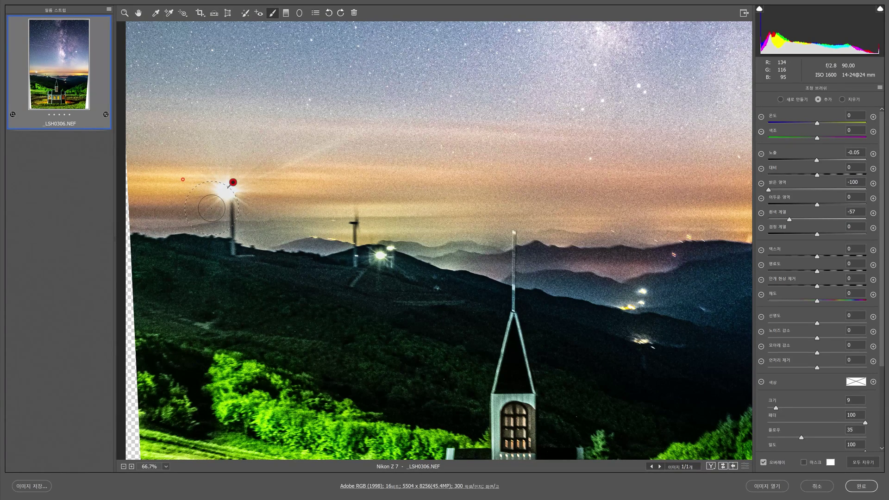
pyautogui.press(']')
pyautogui.press(']')
pyautogui.press(']')
pyautogui.press(']')
pyautogui.press(']')
pyautogui.press(']')
pyautogui.press(']')
pyautogui.press(']')
pyautogui.press(']')
pyautogui.press(']')
pyautogui.press(']')
pyautogui.press(']')
pyautogui.press(']')
pyautogui.press(']')
pyautogui.press(']')
pyautogui.press('[')
pyautogui.press('[')
pyautogui.press('[')
pyautogui.press('[')
pyautogui.press('[')
pyautogui.press('[')
pyautogui.press('[')
pyautogui.press('[')
pyautogui.press('[')
pyautogui.press('[')
pyautogui.press('[')
pyautogui.press('[')
# Set the Adjustment Brush's feather to 100.
pyautogui.scroll(-4, 819, 380)
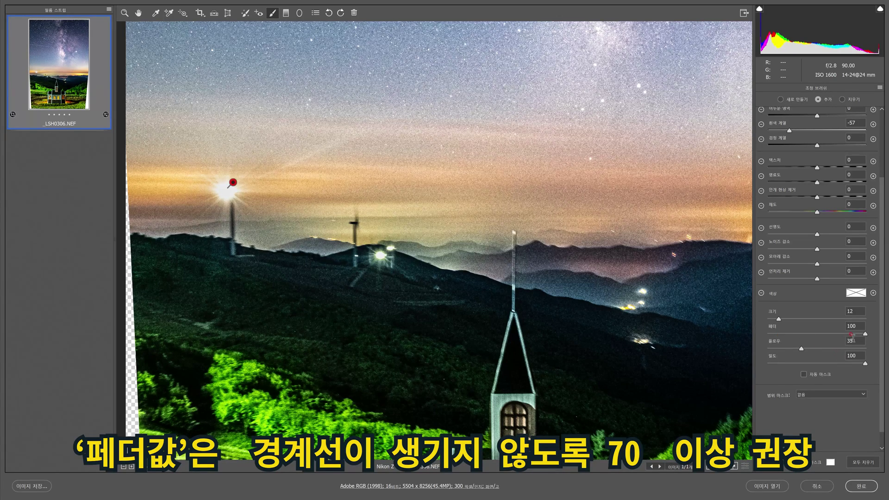
pyautogui.moveTo(865, 335); pyautogui.dragTo(882, 338)
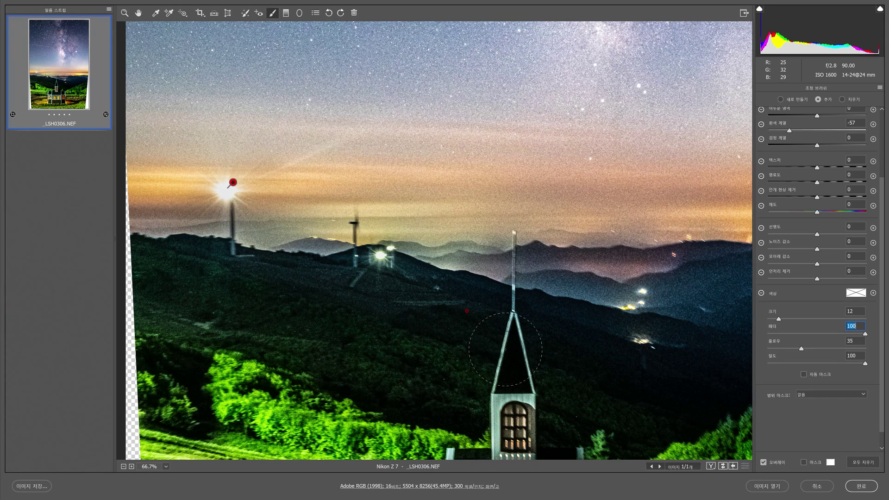
pyautogui.hotkey('ctrl', '0')
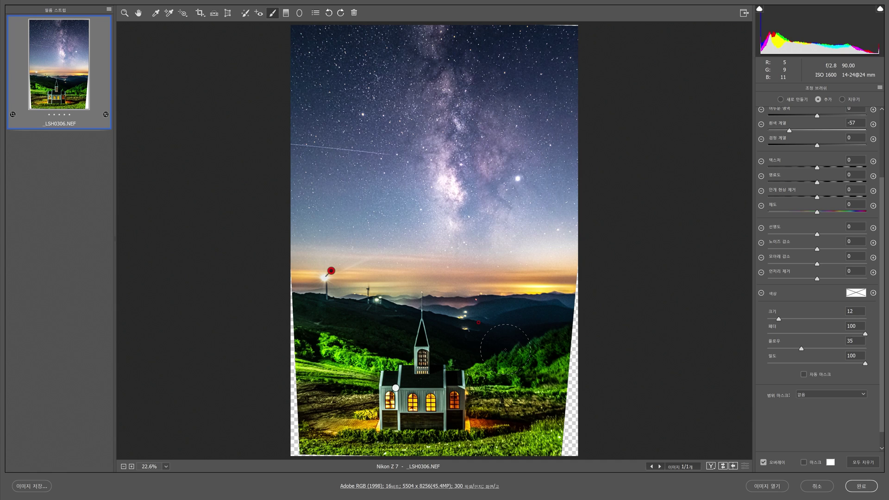
# Create a brush adjustment with shadows at +100, size 7 and feather 100, and paint it over the dark mountain slopes behind the chapel.
pyautogui.press('z')
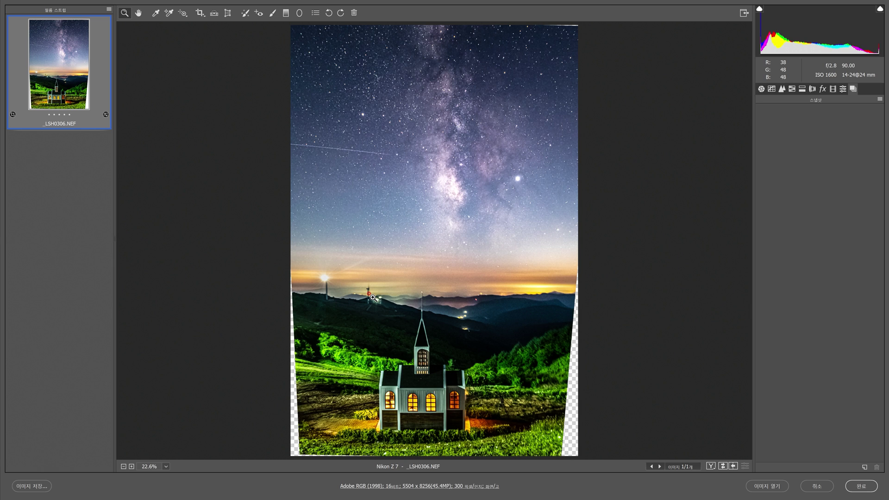
pyautogui.click(373, 297)
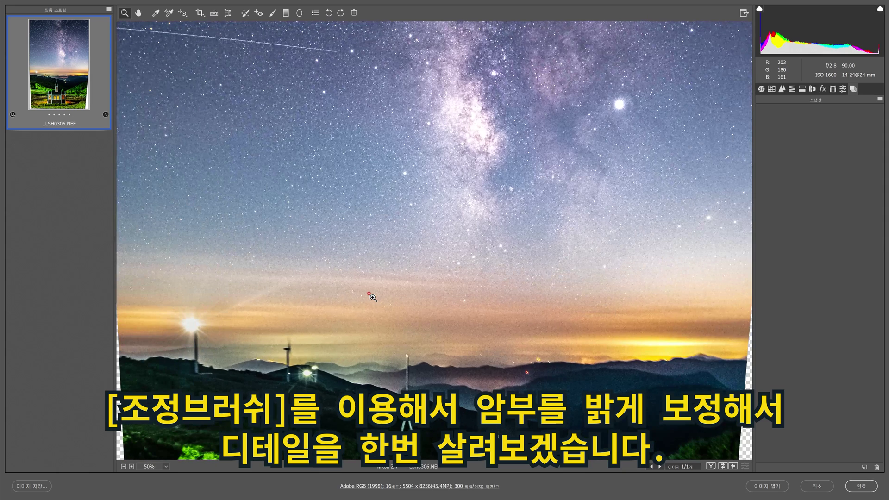
pyautogui.scroll(-5, 373, 298)
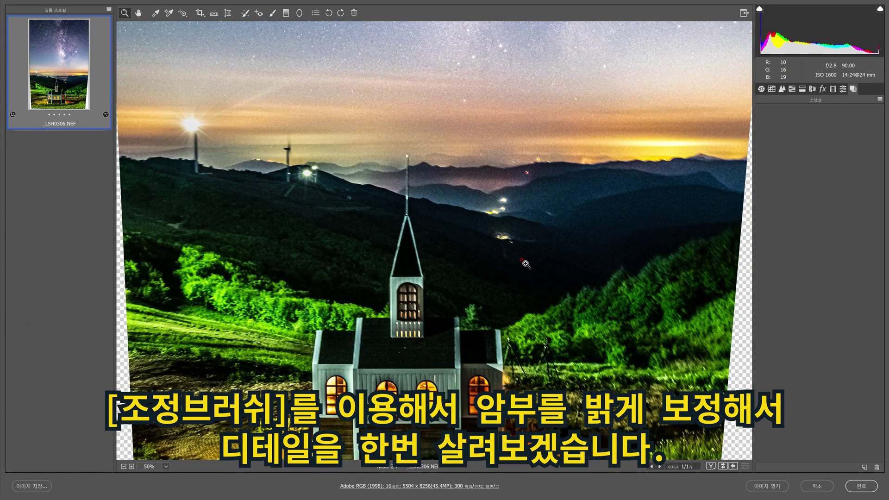
pyautogui.click(271, 14)
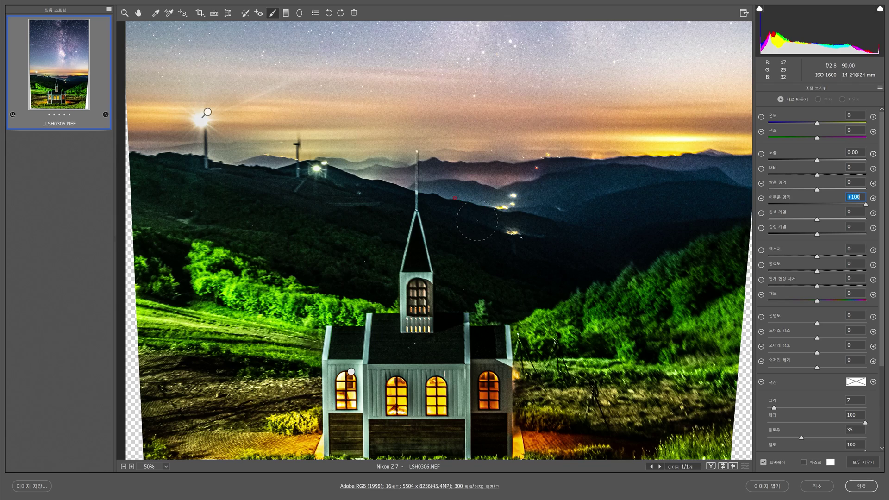
pyautogui.moveTo(598, 213); pyautogui.dragTo(621, 235)
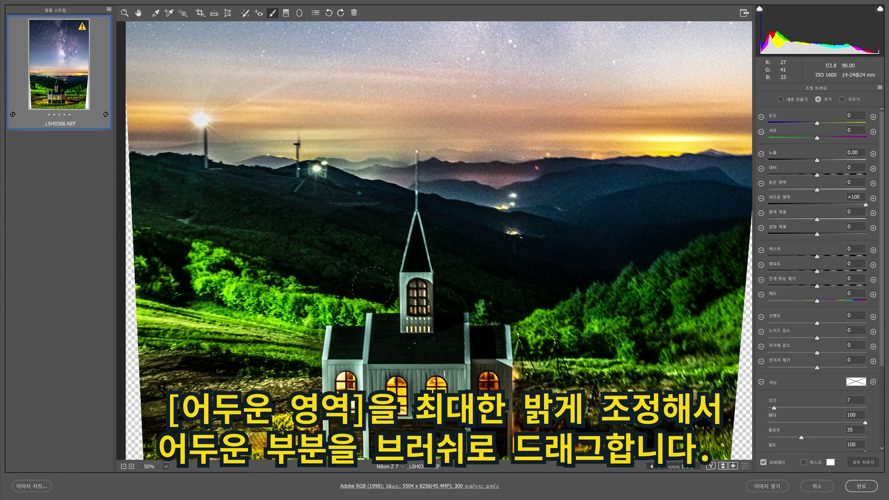
pyautogui.moveTo(339, 213); pyautogui.dragTo(362, 235)
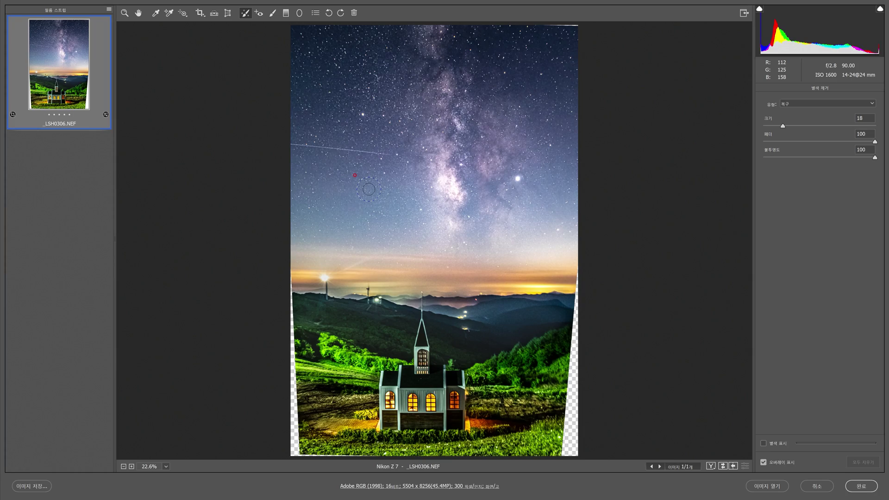
# Heal a bright speck on the dark hillside below the wind turbines with the Spot Removal tool at size 18 and feather 100.
pyautogui.scroll(4, 369, 189)
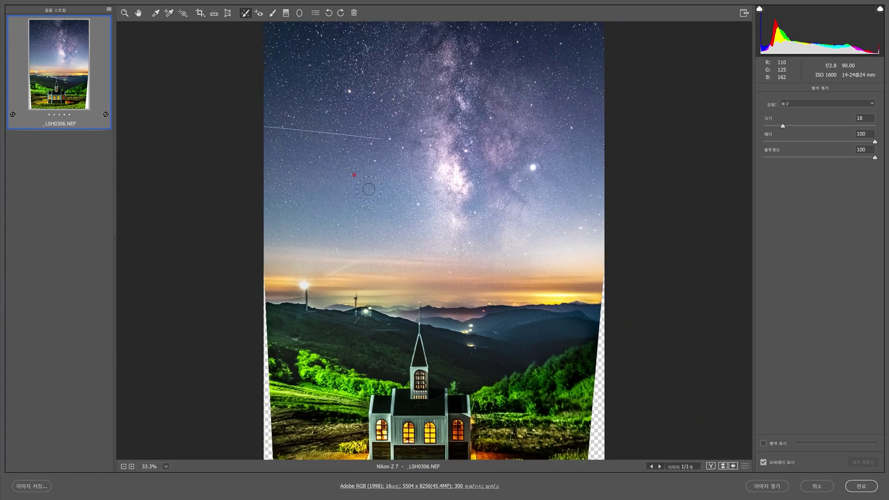
pyautogui.scroll(-3, 308, 222)
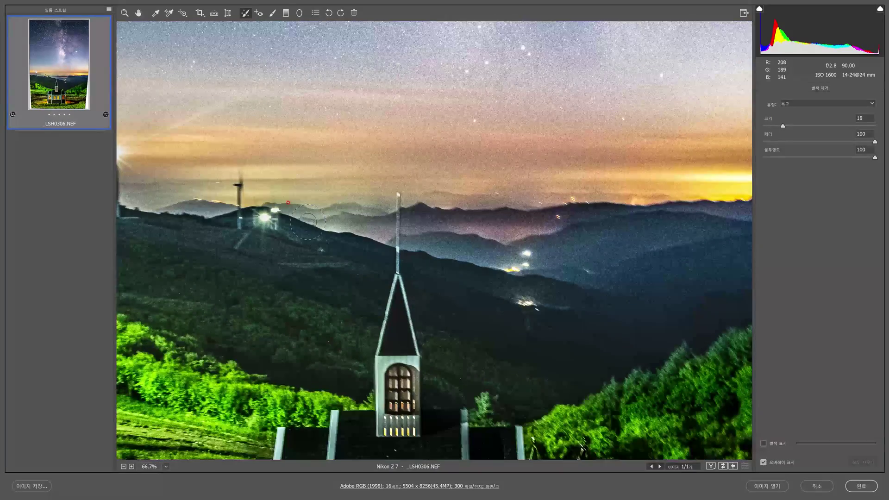
pyautogui.scroll(1, 308, 222)
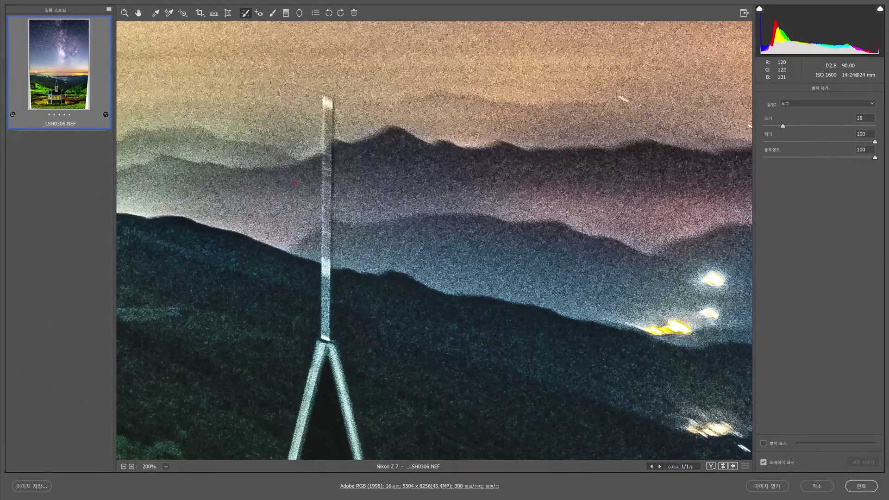
pyautogui.scroll(1, 250, 151)
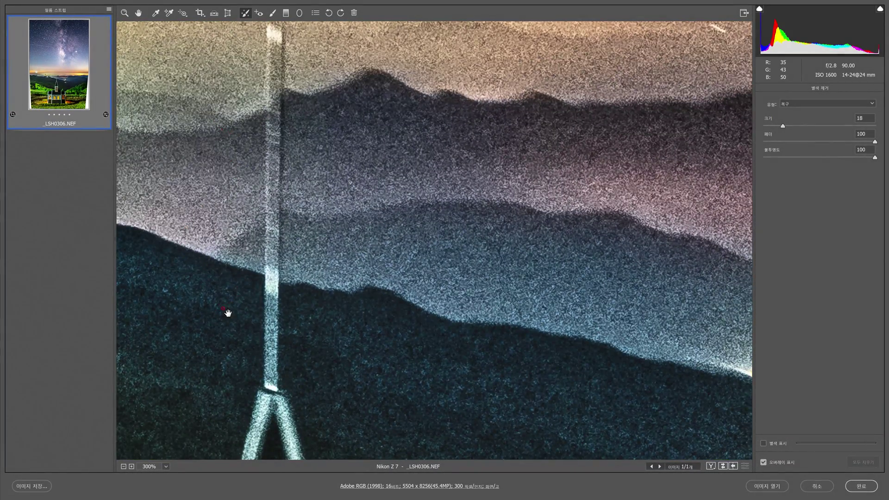
pyautogui.moveTo(229, 312); pyautogui.dragTo(746, 55)
pyautogui.moveTo(455, 205)
pyautogui.mouseDown()
pyautogui.moveTo(492, 135)
pyautogui.moveTo(665, 278)
pyautogui.moveTo(513, 238)
pyautogui.moveTo(525, 274)
pyautogui.mouseUp()
pyautogui.moveTo(428, 298); pyautogui.dragTo(455, 271)
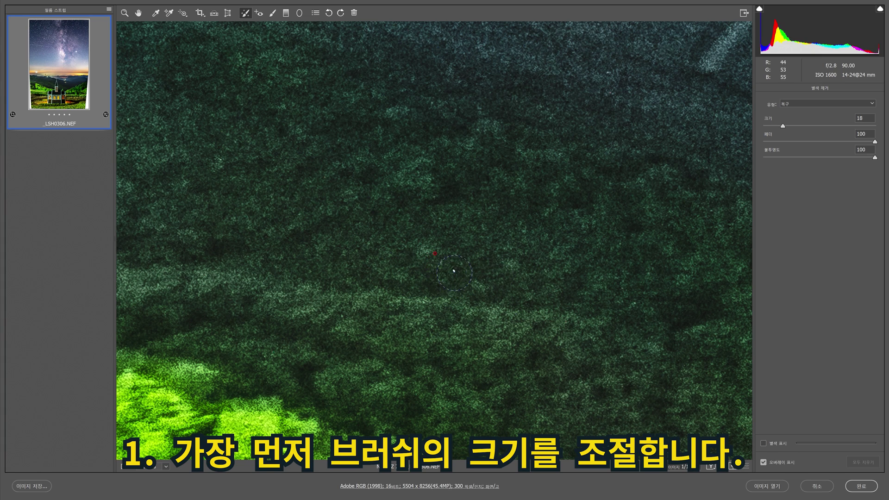
pyautogui.click(454, 271)
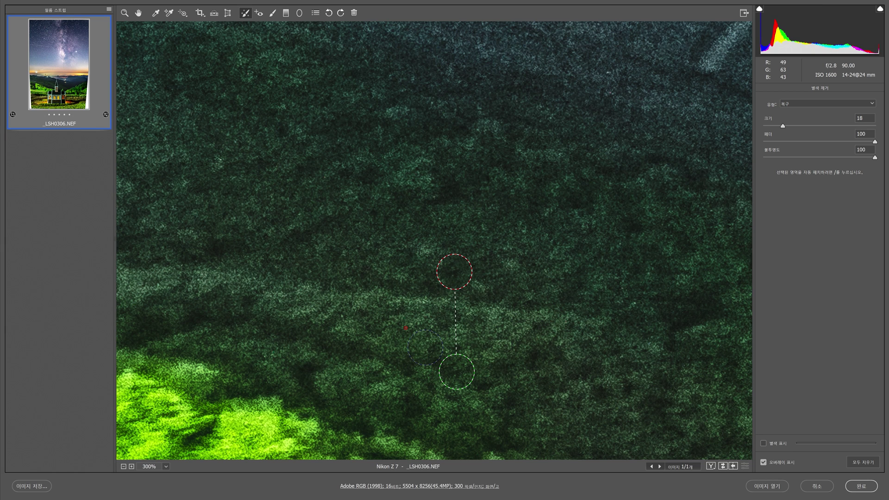
# Heal more specks on the dark hillside and beside the steeple, shifting the steeple spot's sample area to similar forest close by.
pyautogui.moveTo(572, 304); pyautogui.dragTo(299, 215)
pyautogui.hotkey('ctrl', '-')
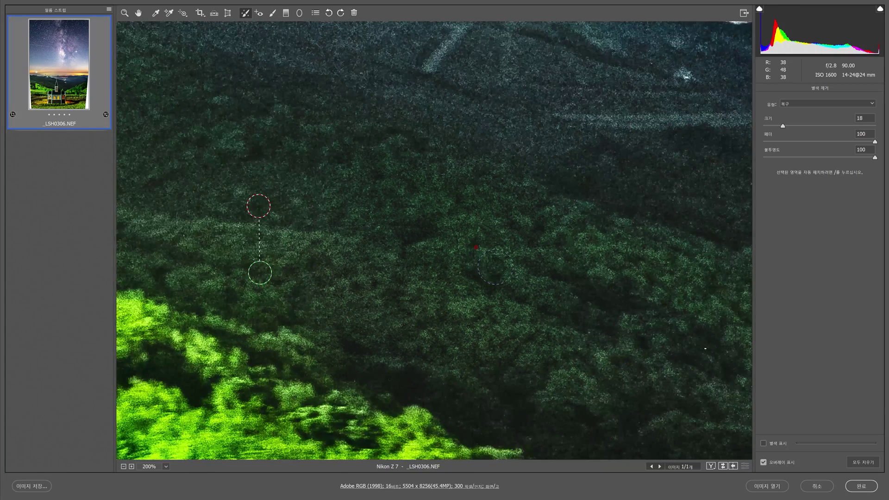
pyautogui.moveTo(506, 254); pyautogui.dragTo(355, 152)
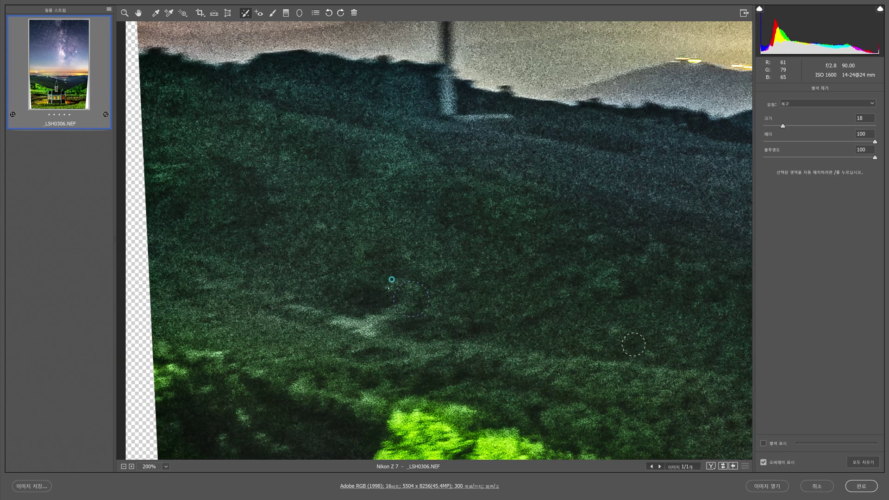
pyautogui.click(386, 287)
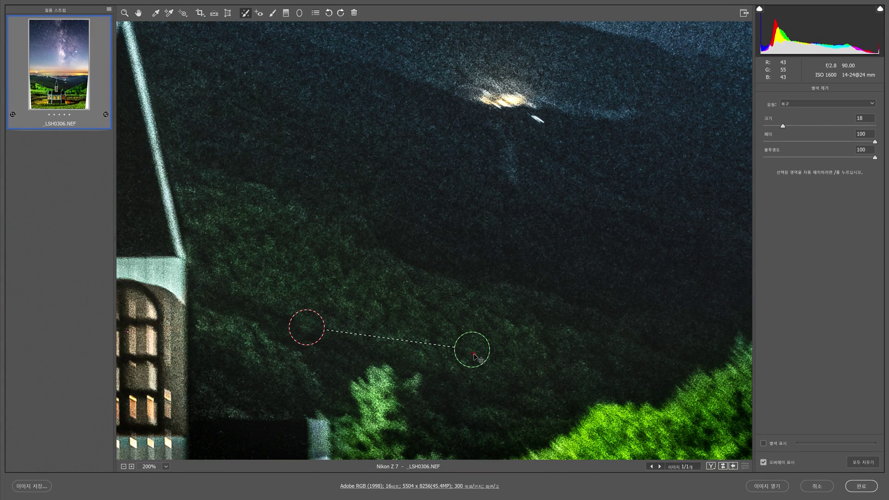
pyautogui.moveTo(483, 354)
pyautogui.mouseDown()
pyautogui.moveTo(394, 345)
pyautogui.moveTo(359, 353)
pyautogui.moveTo(452, 346)
pyautogui.moveTo(349, 354)
pyautogui.moveTo(350, 362)
pyautogui.moveTo(353, 354)
pyautogui.mouseUp()
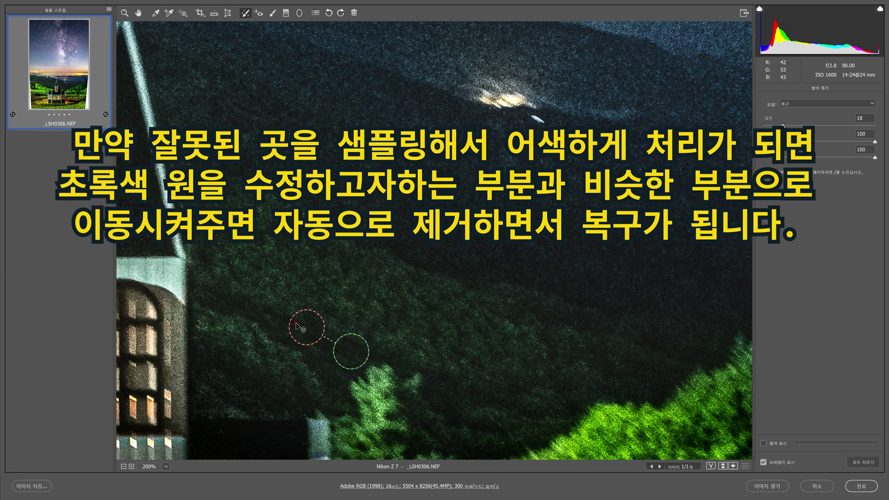
# Heal the small white streak beside the lower valley lights and move its sample area to the same dark slope next to it.
pyautogui.scroll(3, 474, 247)
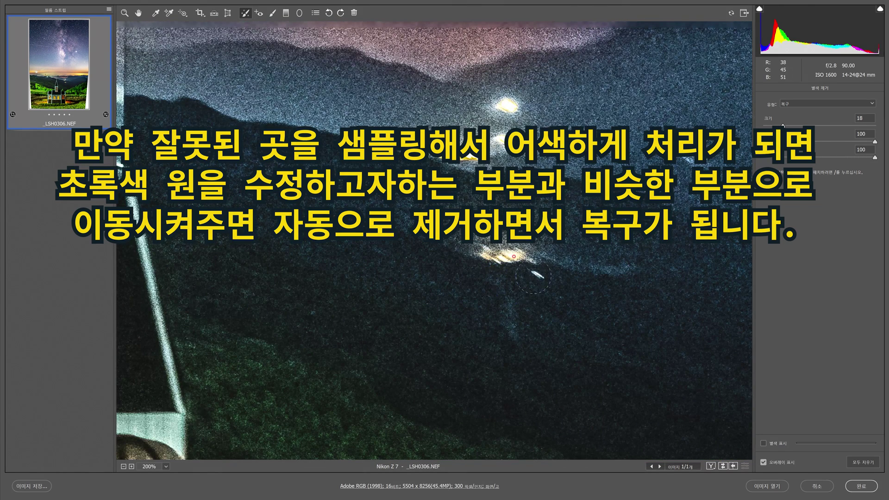
pyautogui.click(537, 277)
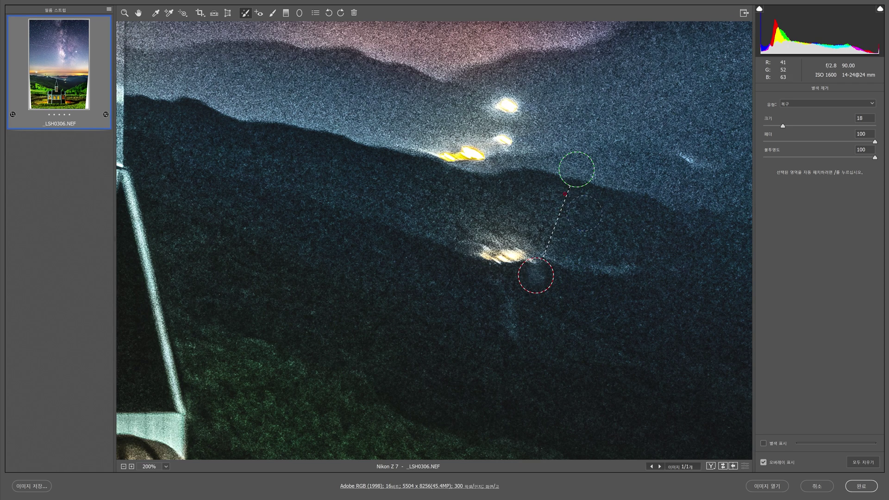
pyautogui.moveTo(575, 181)
pyautogui.mouseDown()
pyautogui.moveTo(586, 230)
pyautogui.moveTo(579, 290)
pyautogui.mouseUp()
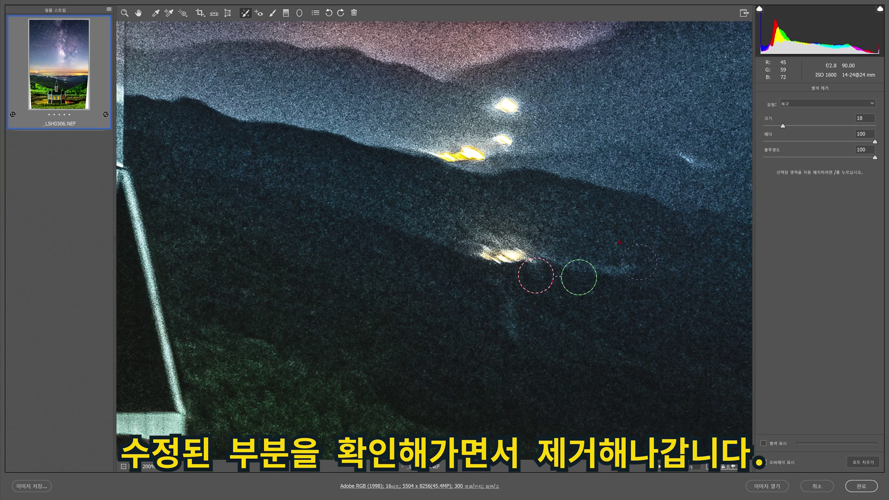
# Try healing the double light streak on the distant purple ridge at size 18, repositioning its sample and target areas, and delete the spot.
pyautogui.hscroll(2, 639, 262)
pyautogui.scroll(5, 407, 234)
pyautogui.click(453, 163)
pyautogui.click(469, 180)
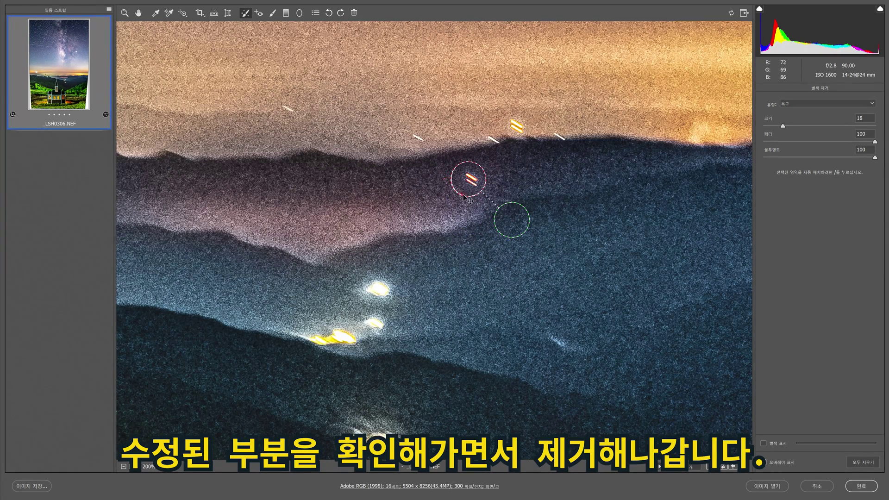
pyautogui.moveTo(501, 222); pyautogui.dragTo(400, 191)
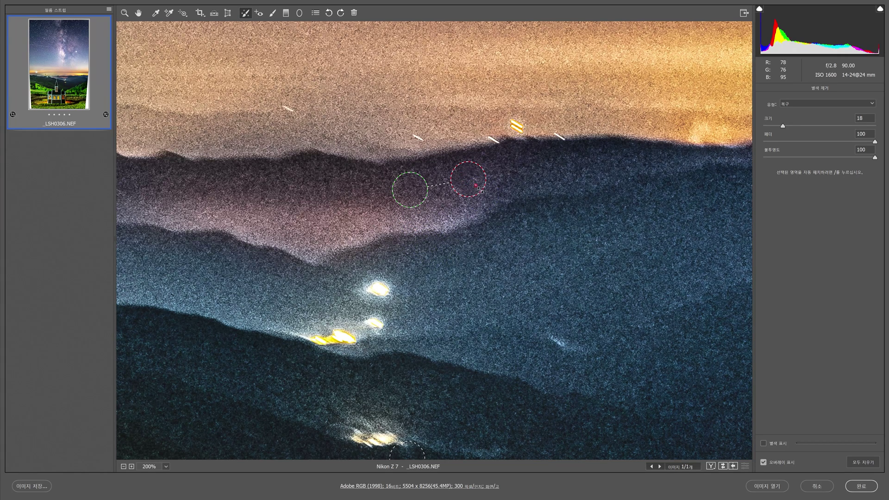
pyautogui.moveTo(478, 190); pyautogui.dragTo(482, 193)
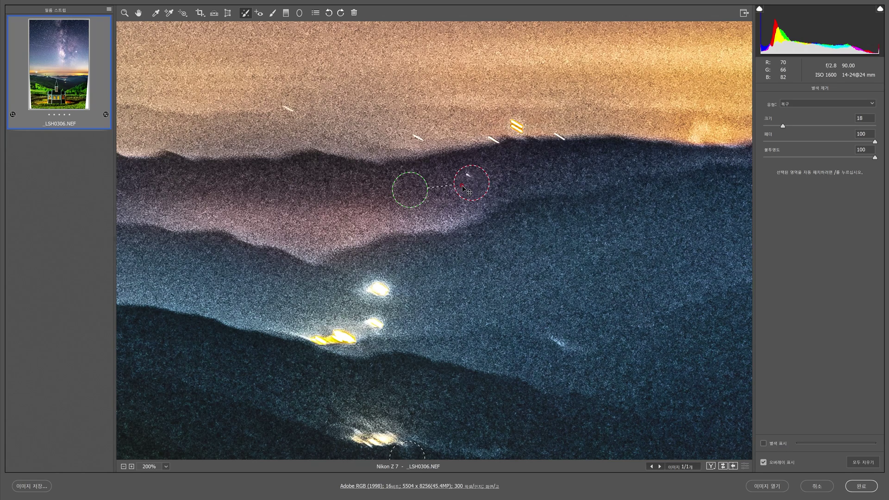
pyautogui.moveTo(465, 190); pyautogui.dragTo(468, 193)
pyautogui.press('Delete')
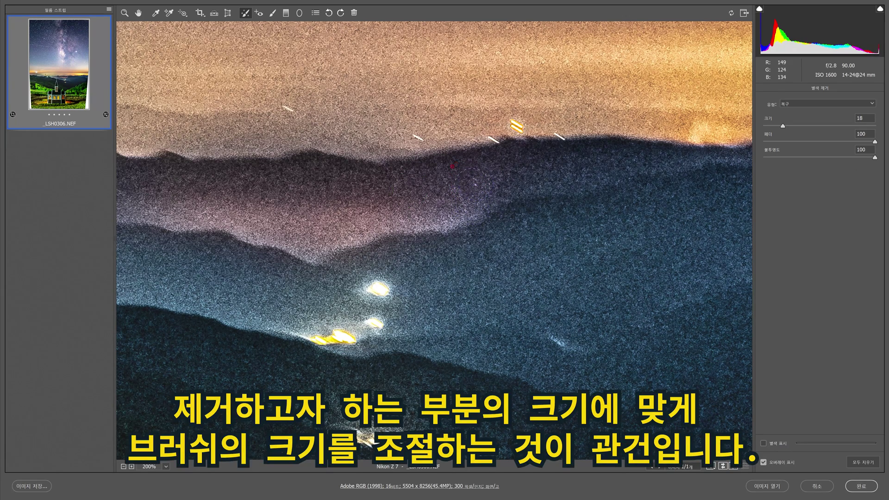
# Heal the double light streak on the purple ridge with the brush size at 30, sampling from the same ridge beside it.
pyautogui.press(']')
pyautogui.press(']')
pyautogui.press(']')
pyautogui.press(']')
pyautogui.press(']')
pyautogui.press(']')
pyautogui.press(']')
pyautogui.press(']')
pyautogui.press(']')
pyautogui.press(']')
pyautogui.press(']')
pyautogui.press(']')
pyautogui.click(470, 181)
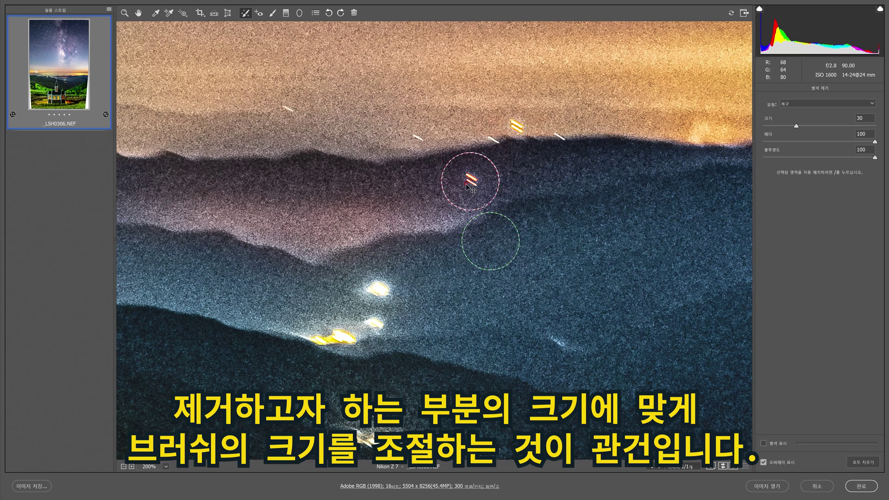
pyautogui.moveTo(490, 241)
pyautogui.mouseDown()
pyautogui.moveTo(382, 215)
pyautogui.moveTo(404, 190)
pyautogui.moveTo(399, 197)
pyautogui.mouseUp()
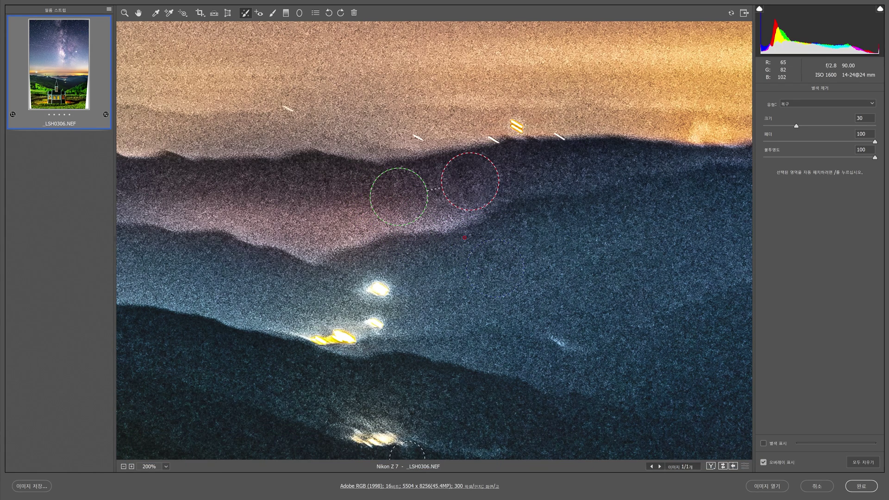
# Set the Spot Removal size to 20 and heal the two light specks on the chapel's dark main roof.
pyautogui.scroll(-15, 465, 237)
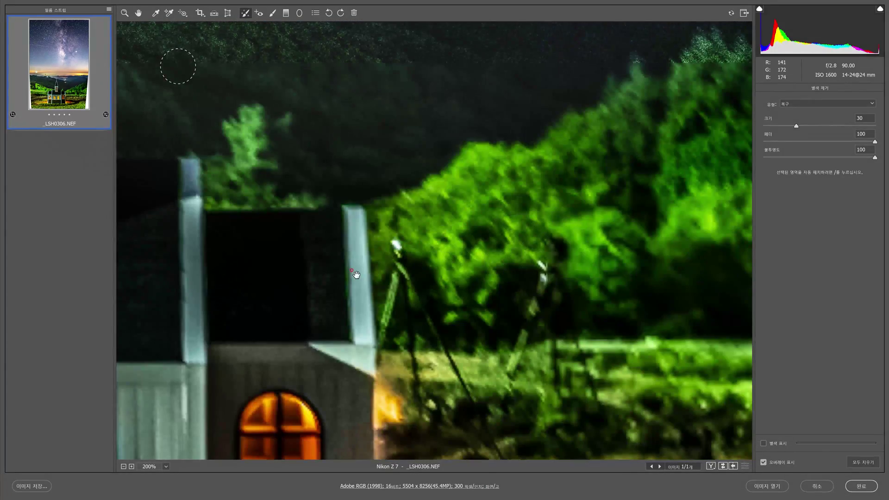
pyautogui.hscroll(-8, 356, 274)
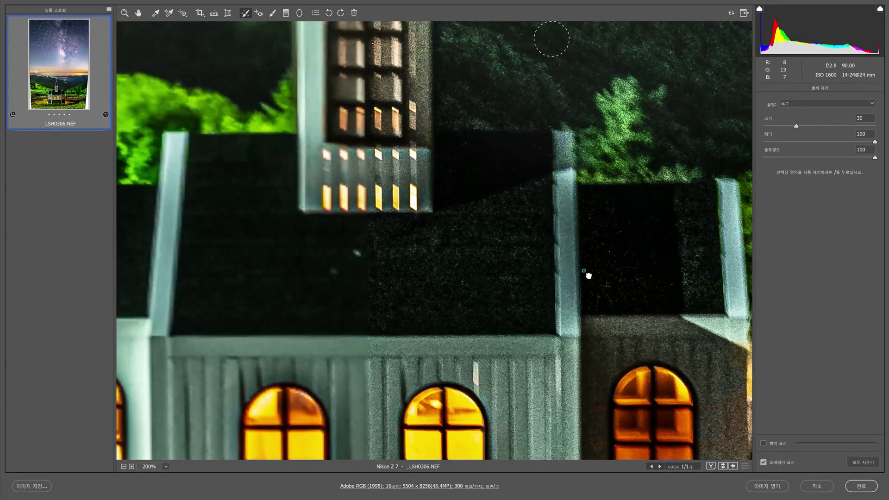
pyautogui.hscroll(-2, 588, 276)
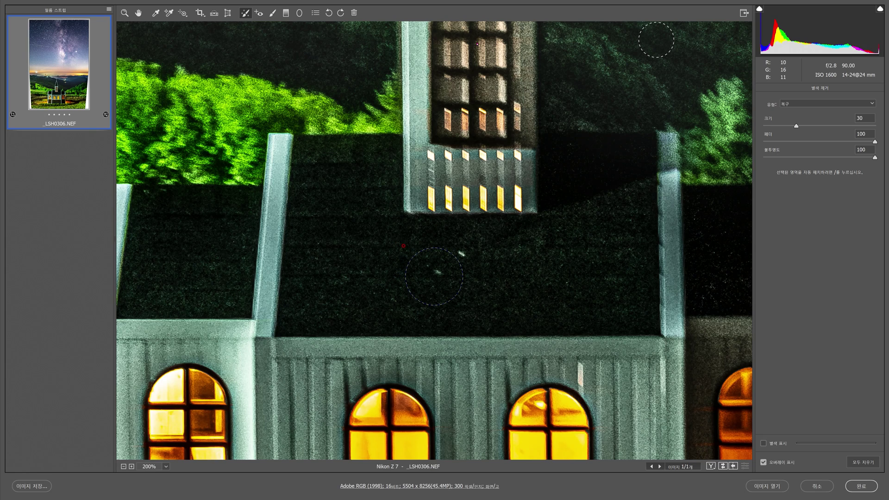
pyautogui.press('[')
pyautogui.press('[')
pyautogui.press('[')
pyautogui.press('[')
pyautogui.press('[')
pyautogui.press('[')
pyautogui.press('[')
pyautogui.press('[')
pyautogui.press('[')
pyautogui.press('[')
pyautogui.click(436, 272)
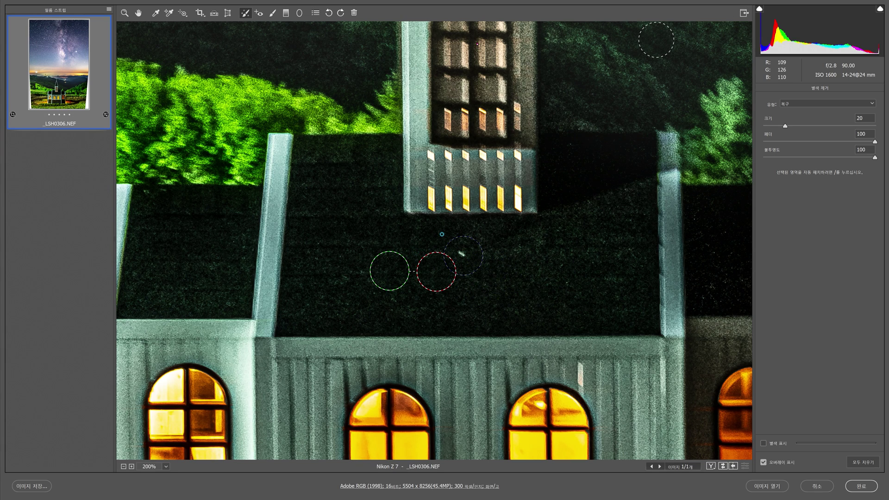
pyautogui.click(462, 255)
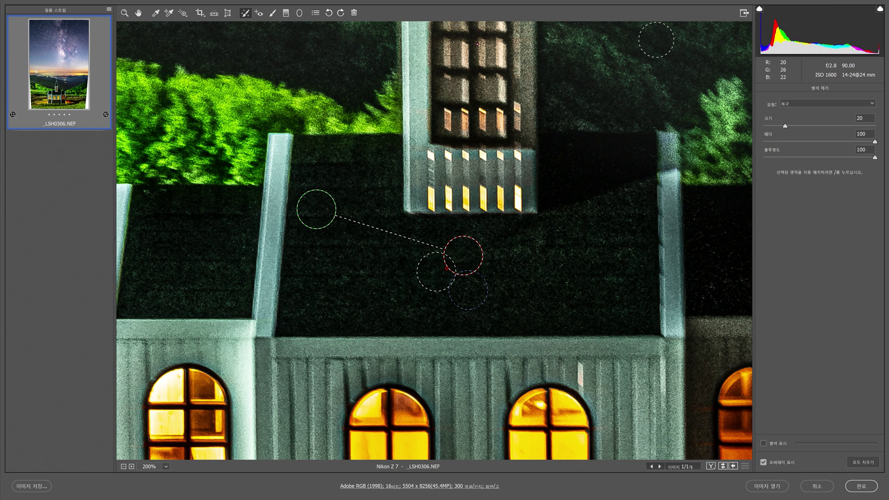
# Return to the whole image's basic adjustments and set the exposure to +0.90.
pyautogui.hotkey('ctrl', '0')
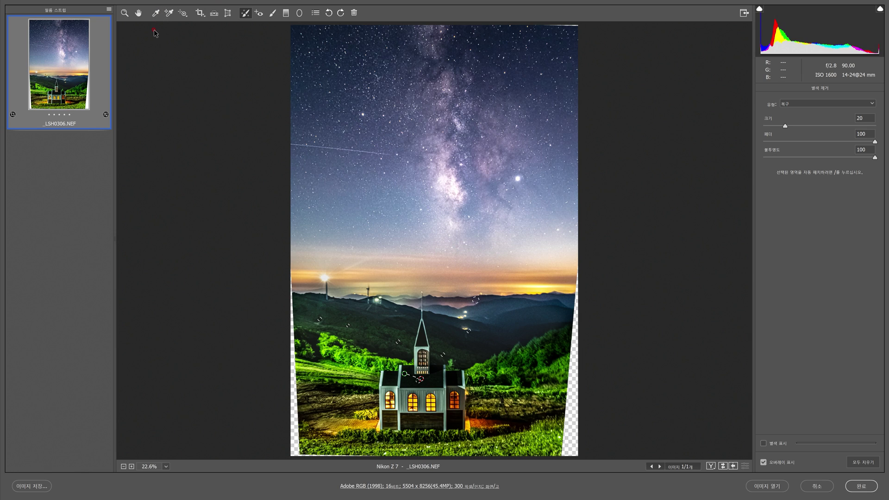
pyautogui.click(125, 13)
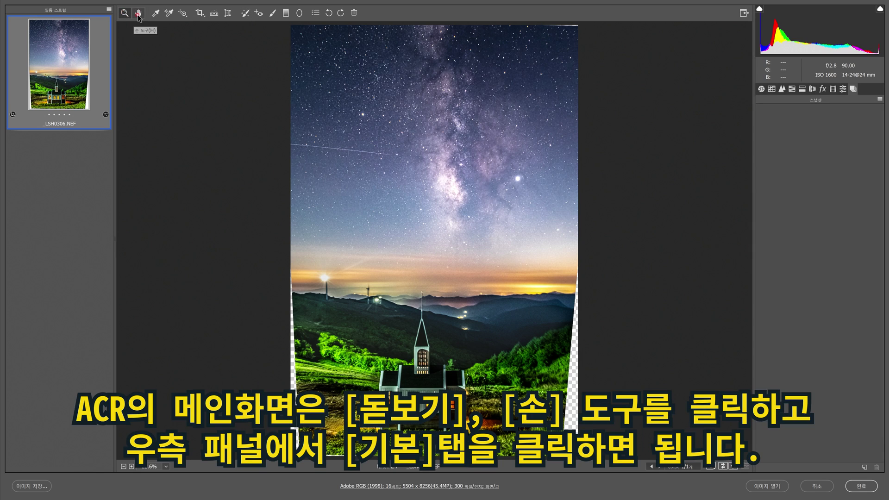
pyautogui.click(762, 89)
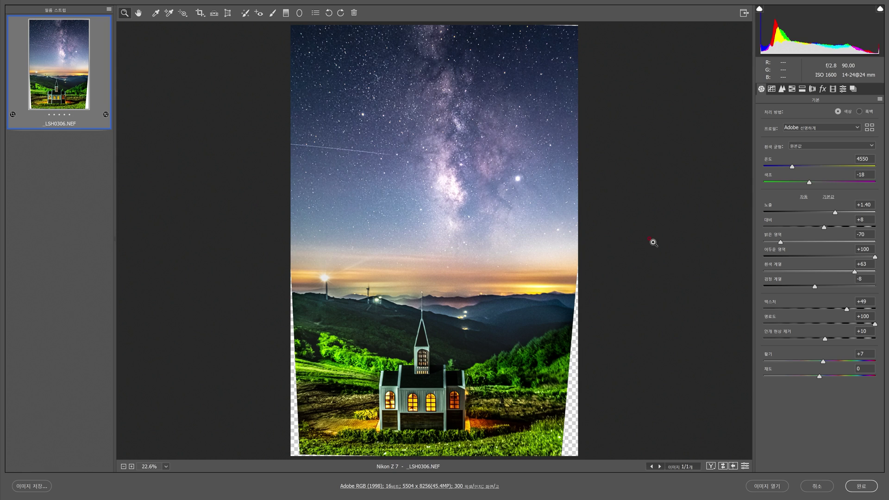
pyautogui.moveTo(835, 212); pyautogui.dragTo(830, 212)
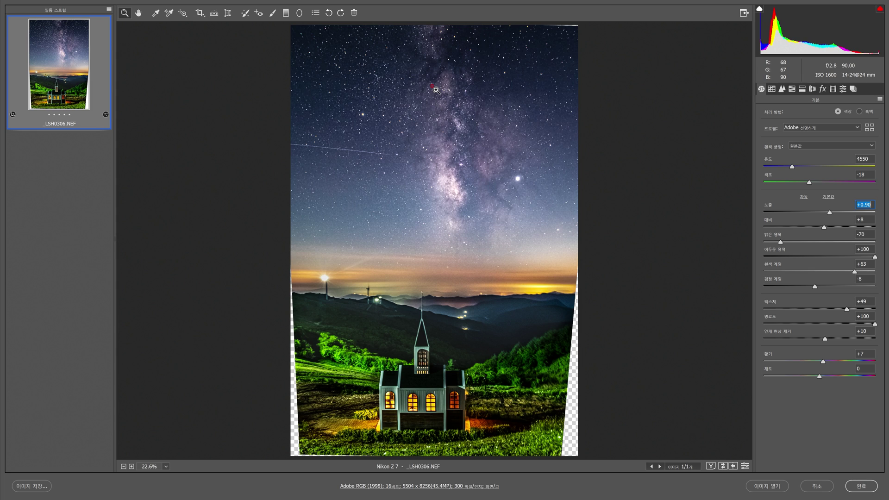
# Reselect the existing graduated filter on the sky and set its shadows to +23 and its exposure to 0.00.
pyautogui.click(286, 12)
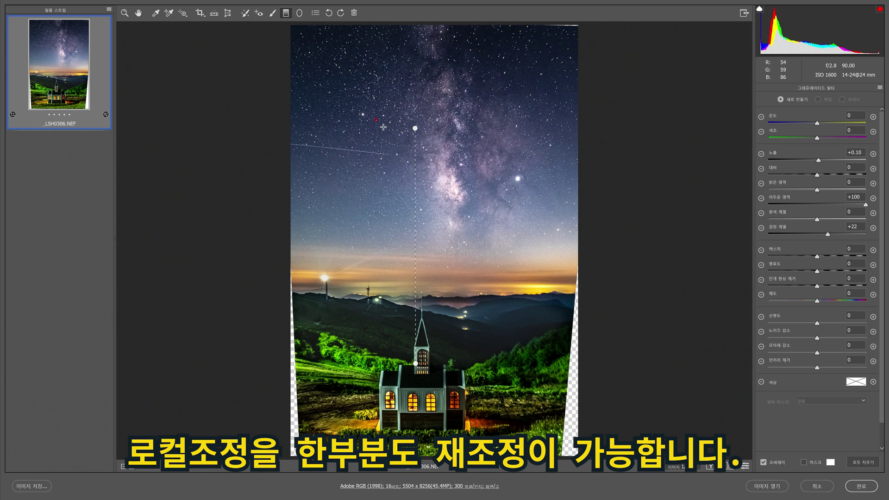
pyautogui.click(416, 129)
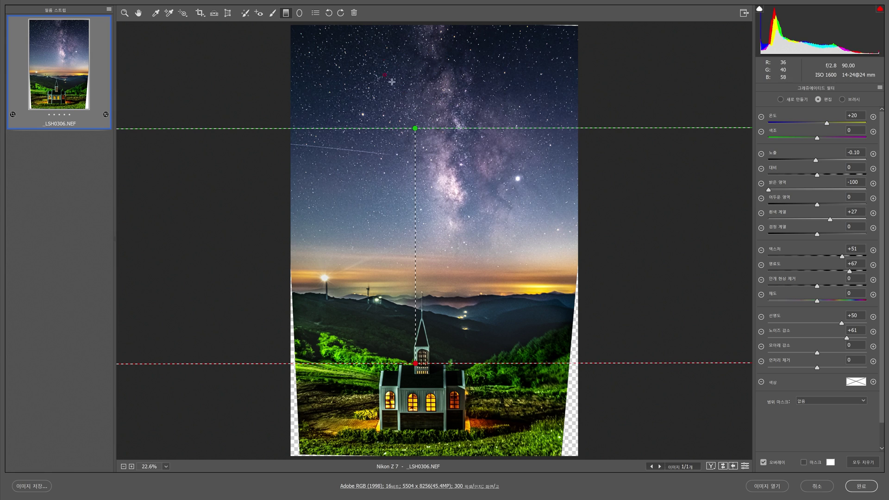
pyautogui.moveTo(817, 204); pyautogui.dragTo(830, 208)
pyautogui.moveTo(816, 162); pyautogui.dragTo(818, 166)
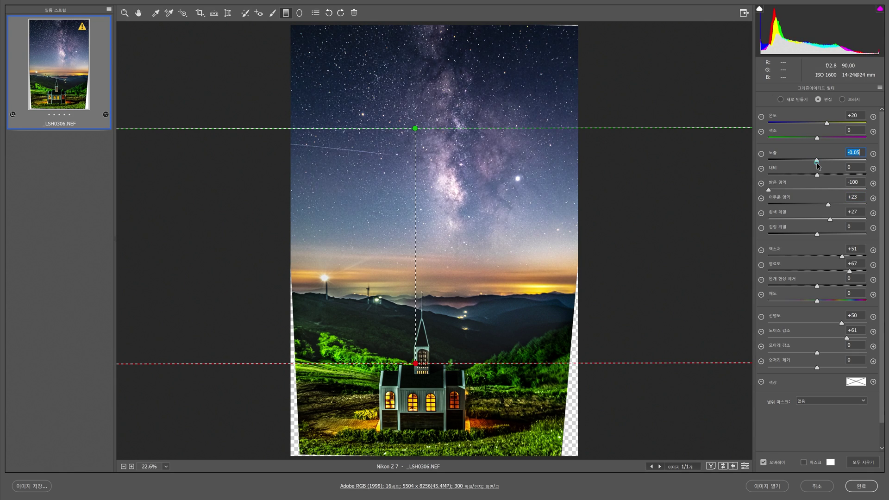
pyautogui.moveTo(816, 166); pyautogui.dragTo(816, 165)
pyautogui.doubleClick(815, 165)
# Set the whites of the sky's graduated filter to +6, checking the Milky Way and horizon up close.
pyautogui.moveTo(830, 221); pyautogui.dragTo(815, 222)
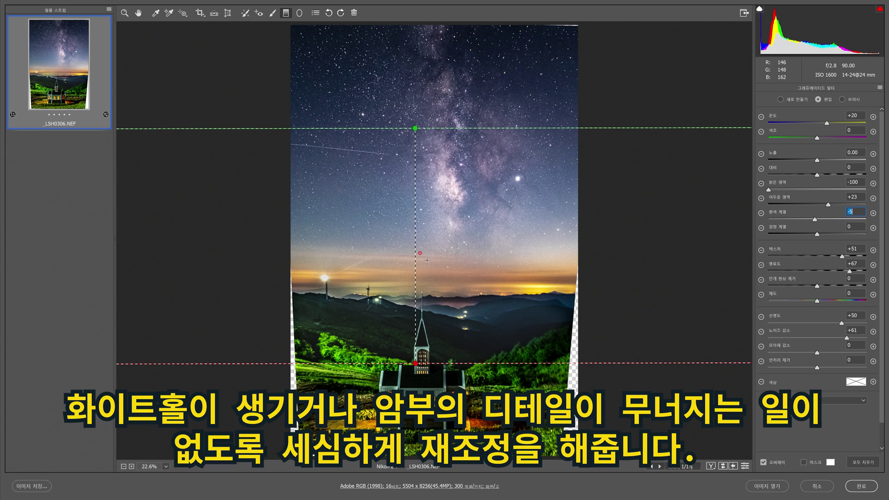
pyautogui.moveTo(815, 220); pyautogui.dragTo(843, 219)
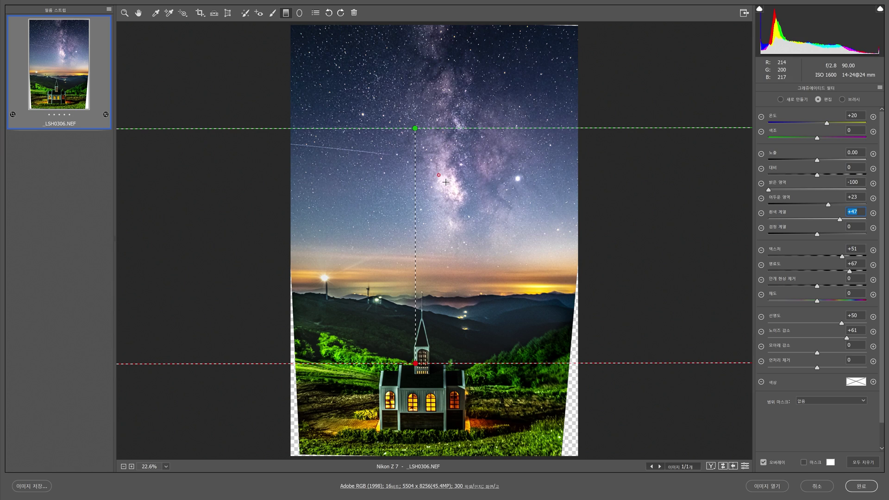
pyautogui.hotkey('ctrl', '=')
pyautogui.hotkey('ctrl', '=')
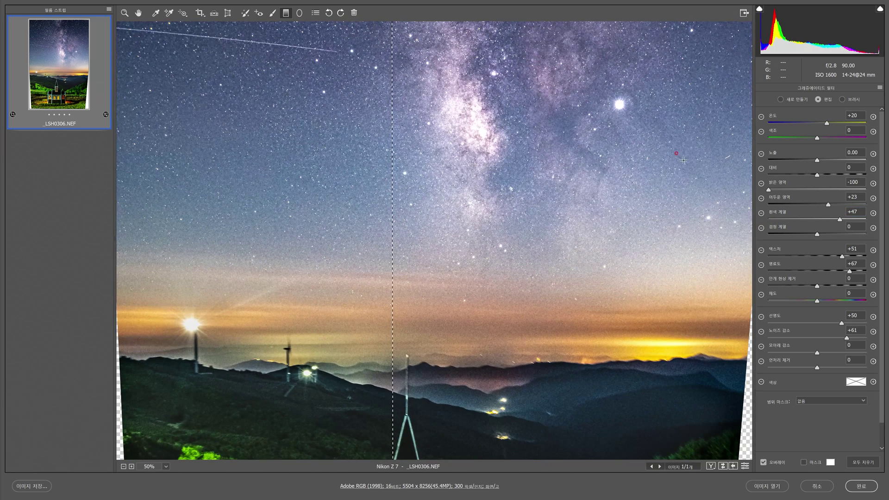
pyautogui.click(838, 218)
pyautogui.moveTo(839, 220); pyautogui.dragTo(819, 220)
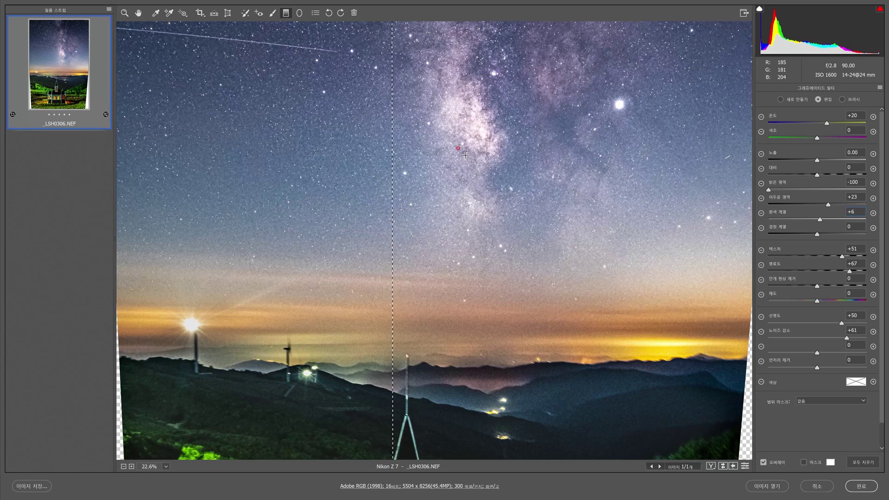
pyautogui.hotkey('ctrl', '0')
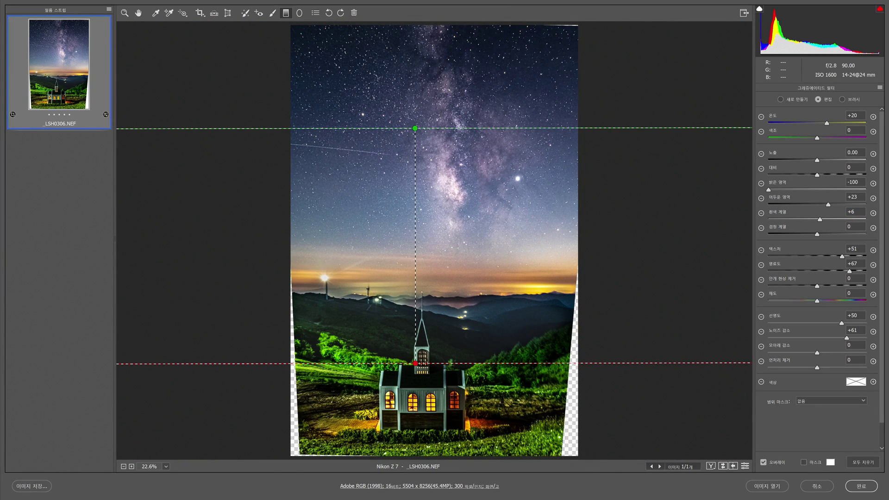
# Leave the graduated filter and open the developed image in Photoshop, fitted to the window.
pyautogui.press('z')
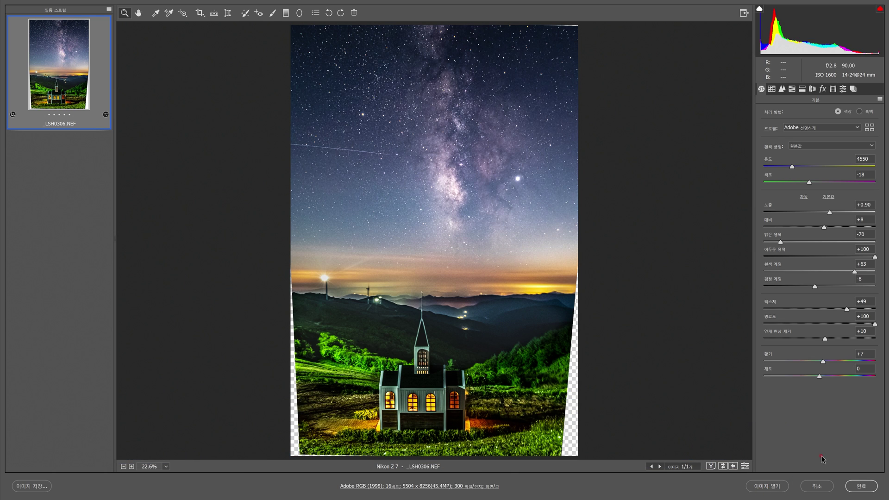
pyautogui.click(766, 488)
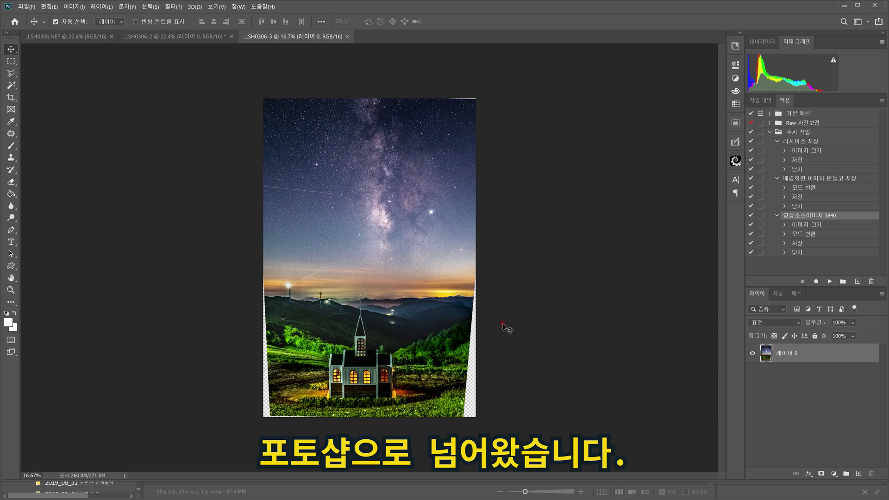
pyautogui.hotkey('ctrl', '0')
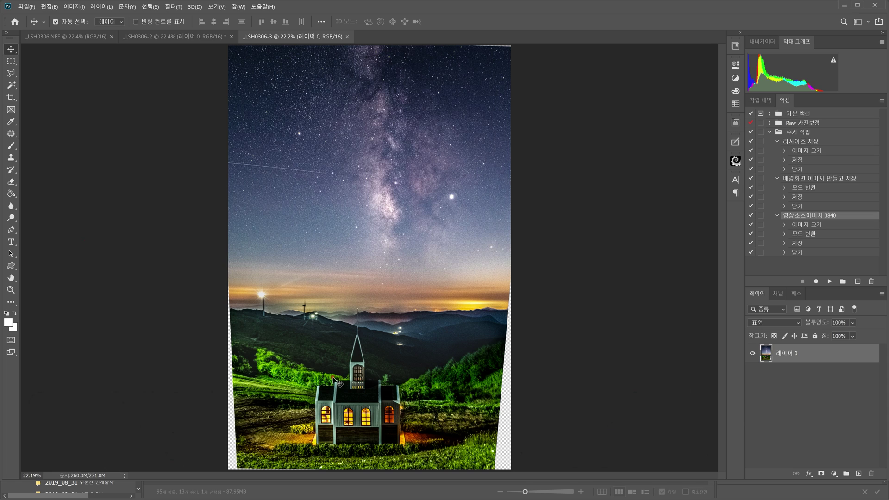
# Select the thin blank strip at the photo's upper-right edge with the Polygonal Lasso tool.
pyautogui.click(11, 74)
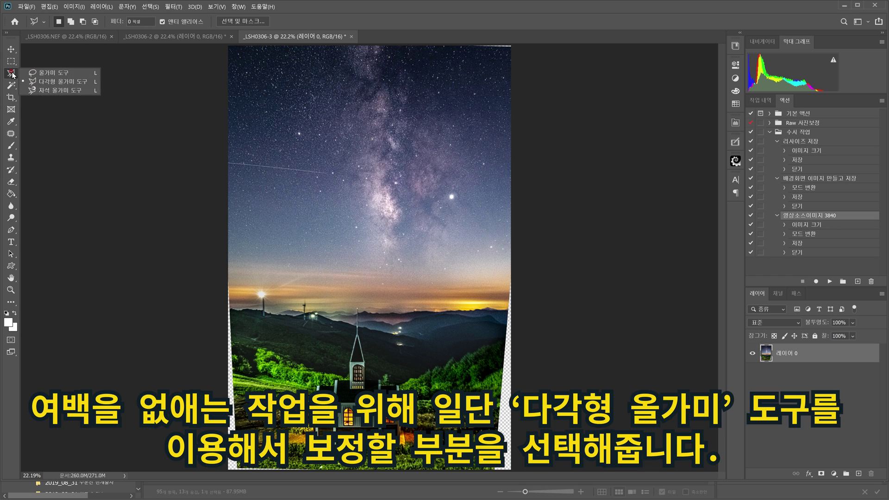
pyautogui.click(11, 73)
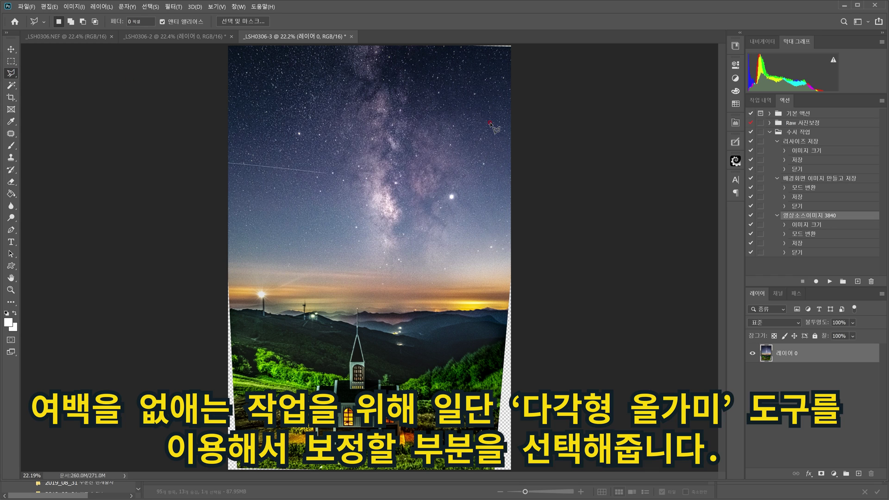
pyautogui.hotkey('ctrl', '-')
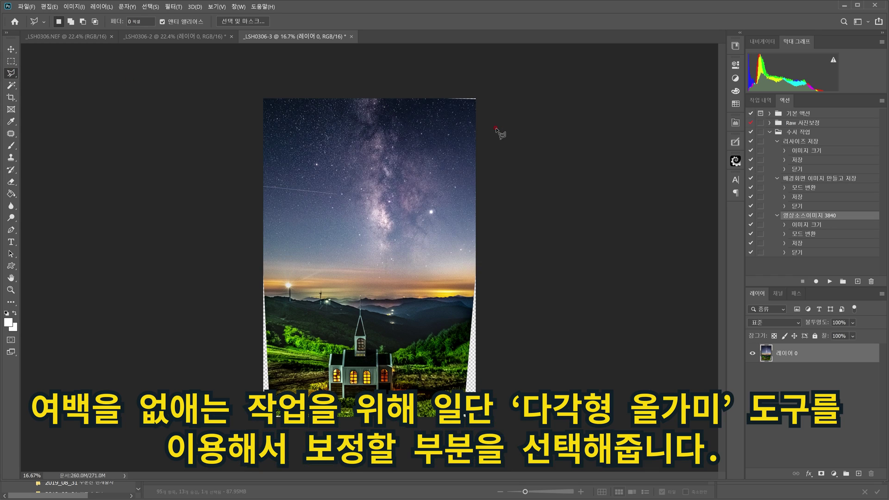
pyautogui.click(484, 91)
pyautogui.click(442, 96)
pyautogui.click(444, 102)
pyautogui.click(482, 102)
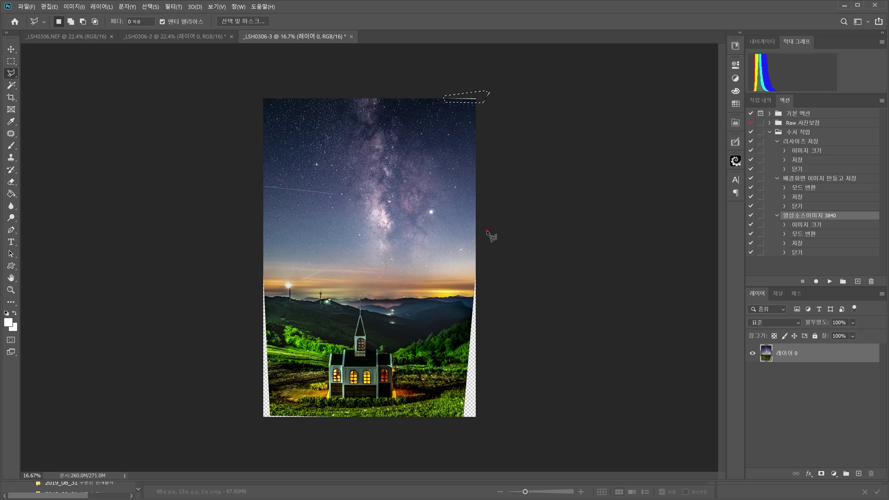
# Fill the selected strip at the upper-right edge using Content-Aware at 100% opacity, and deselect.
pyautogui.click(49, 7)
pyautogui.click(54, 166)
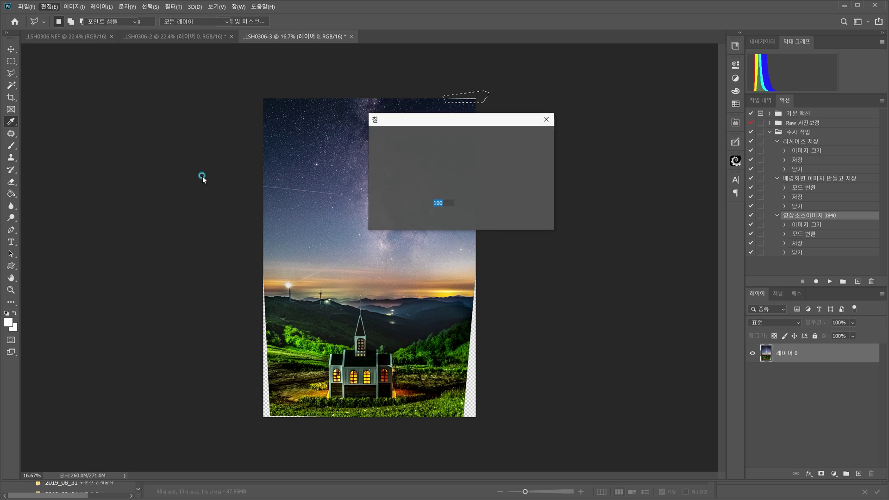
pyautogui.click(451, 138)
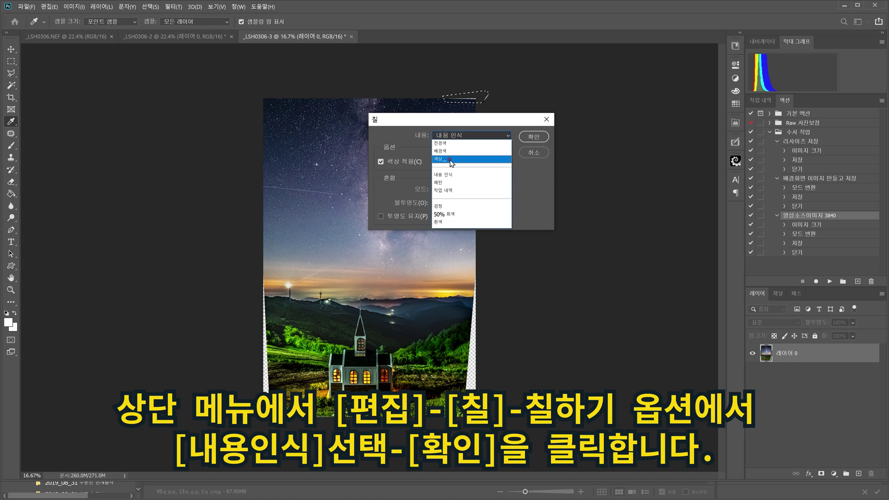
pyautogui.click(450, 136)
pyautogui.click(451, 136)
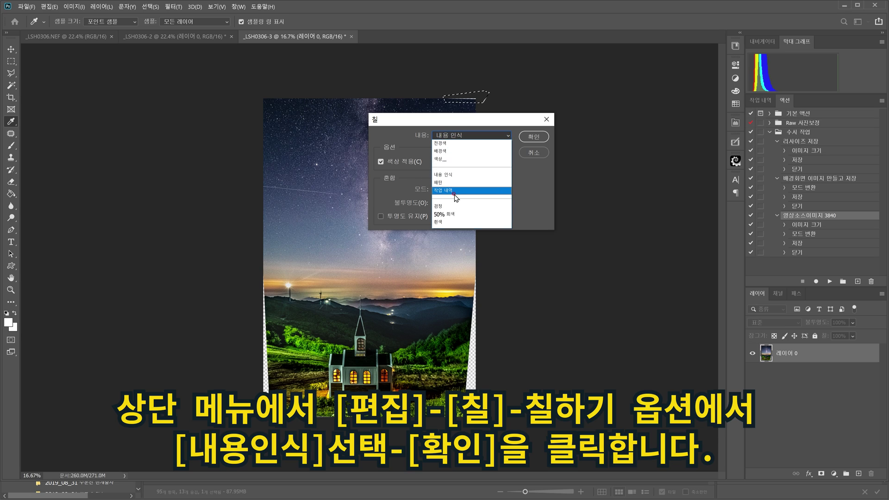
pyautogui.click(453, 177)
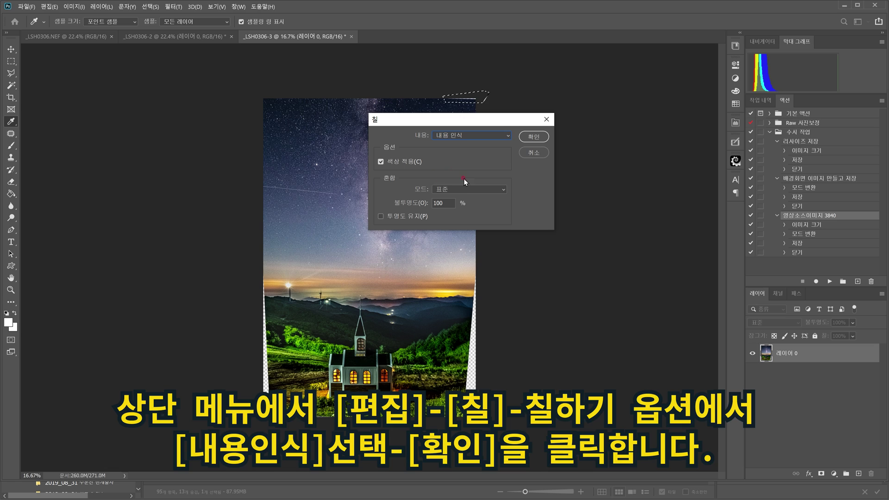
pyautogui.click(534, 138)
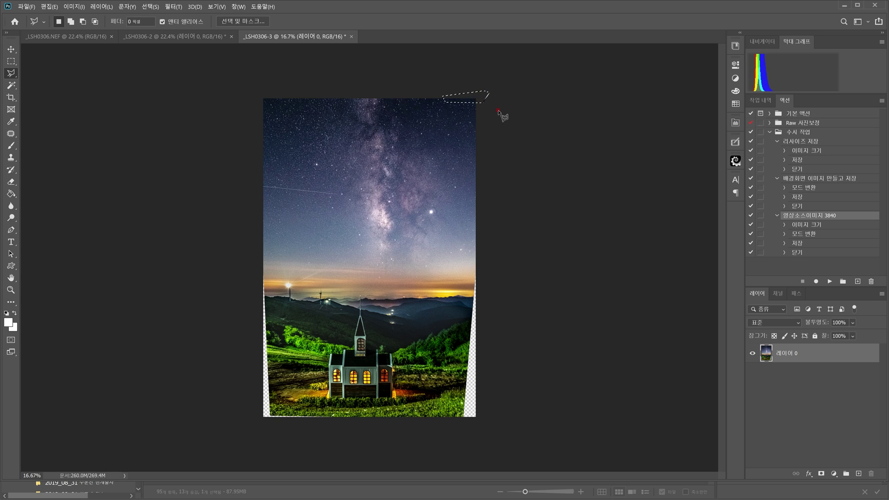
pyautogui.hotkey('ctrl', 'd')
# Outline the blank wedge along the photo's lower-left side and bottom edge with the Polygonal Lasso and fill it with Content-Aware.
pyautogui.click(246, 257)
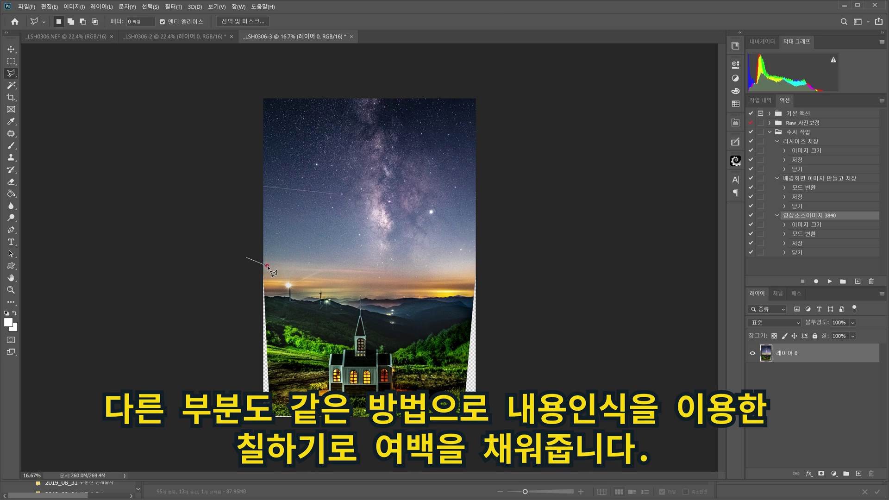
pyautogui.click(267, 266)
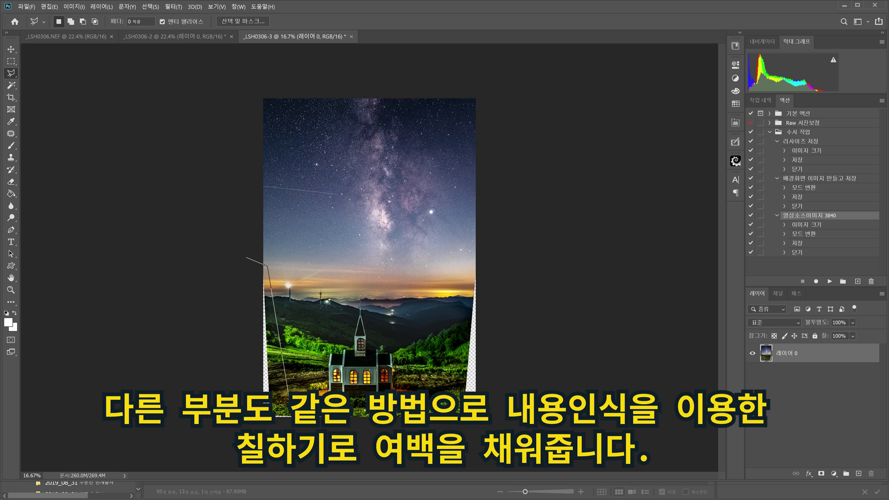
pyautogui.click(277, 416)
pyautogui.doubleClick(264, 428)
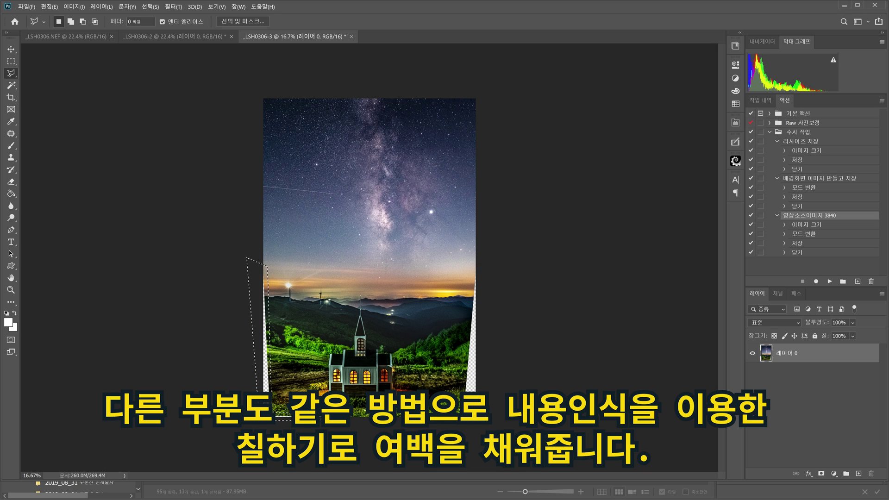
pyautogui.click(49, 7)
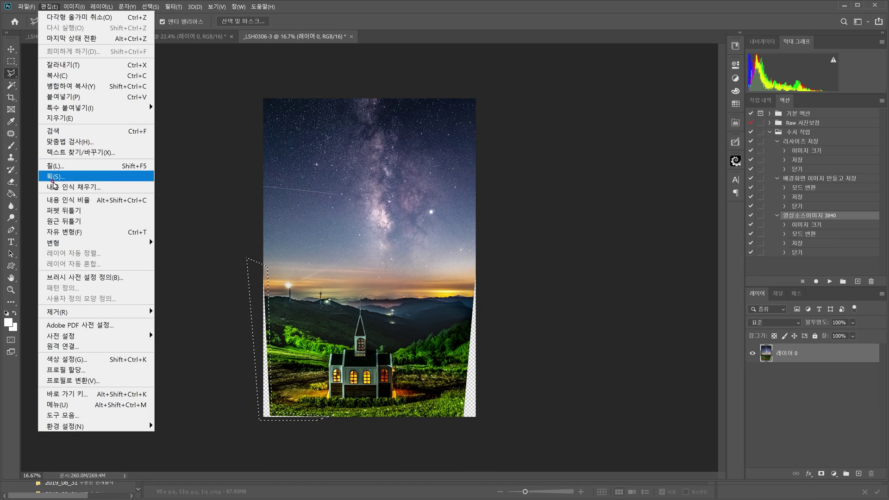
pyautogui.click(50, 165)
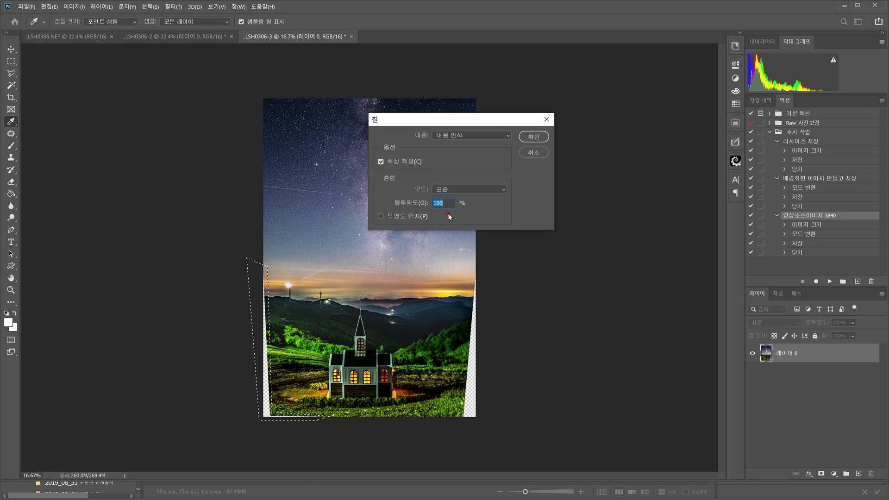
pyautogui.click(534, 137)
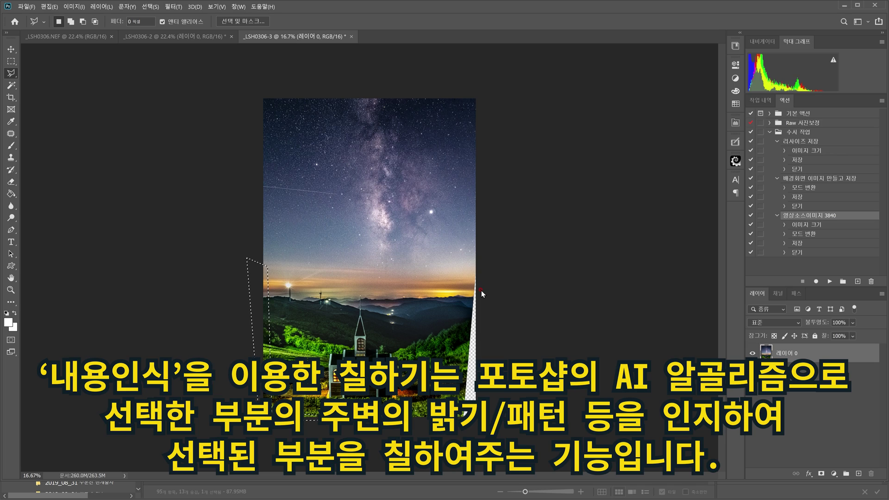
# Outline the blank wedge along the photo's lower-right side, fill it with Content-Aware, and deselect.
pyautogui.click(487, 261)
pyautogui.click(475, 272)
pyautogui.click(460, 419)
pyautogui.doubleClick(489, 419)
pyautogui.click(49, 7)
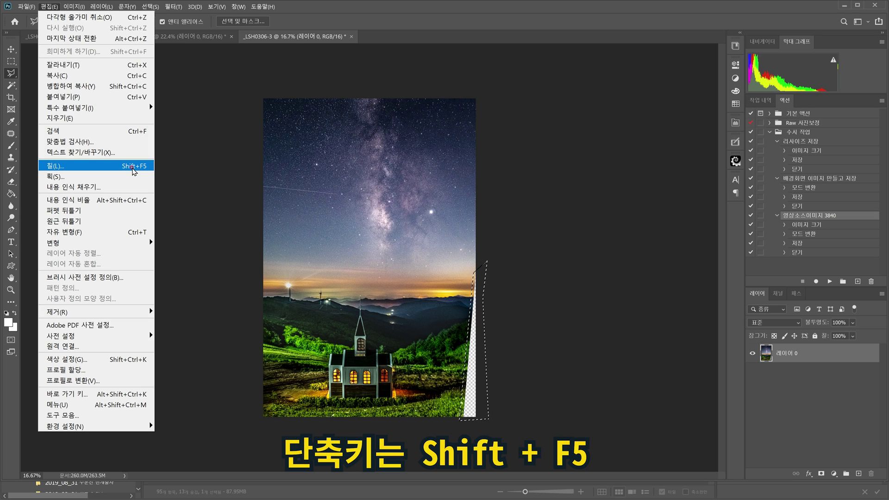
pyautogui.click(133, 169)
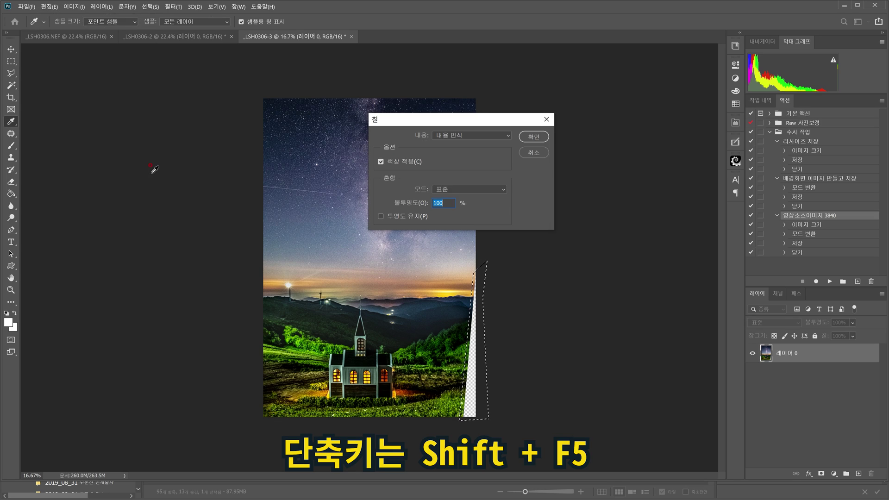
pyautogui.click(534, 137)
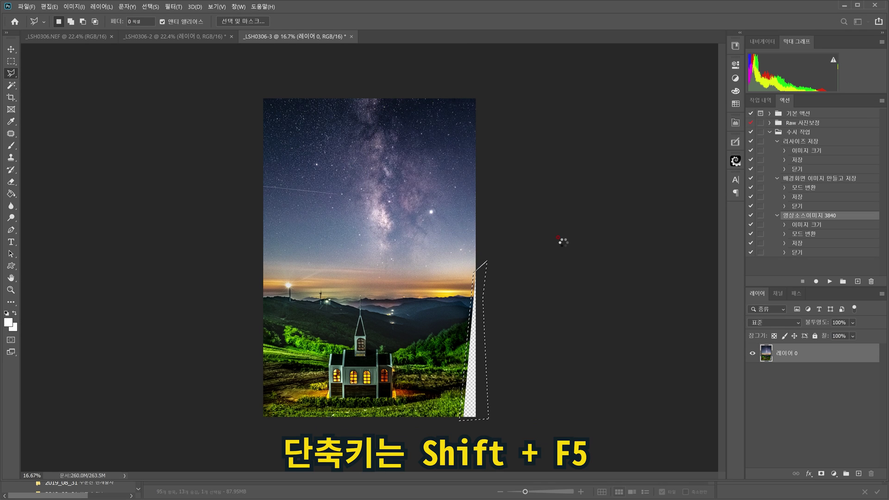
pyautogui.hotkey('ctrl', 'd')
# Inspect the filled areas along the photo's lower-right, bottom and left edges at 50% magnification.
pyautogui.hotkey('ctrl', '+')
pyautogui.hotkey('ctrl', '+')
pyautogui.hotkey('ctrl', '+')
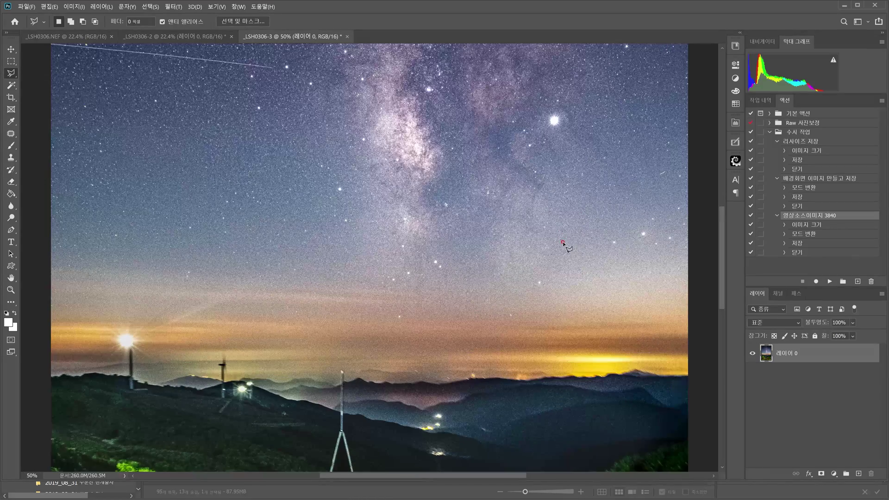
pyautogui.moveTo(558, 360); pyautogui.dragTo(468, 116)
pyautogui.moveTo(546, 266); pyautogui.dragTo(538, 144)
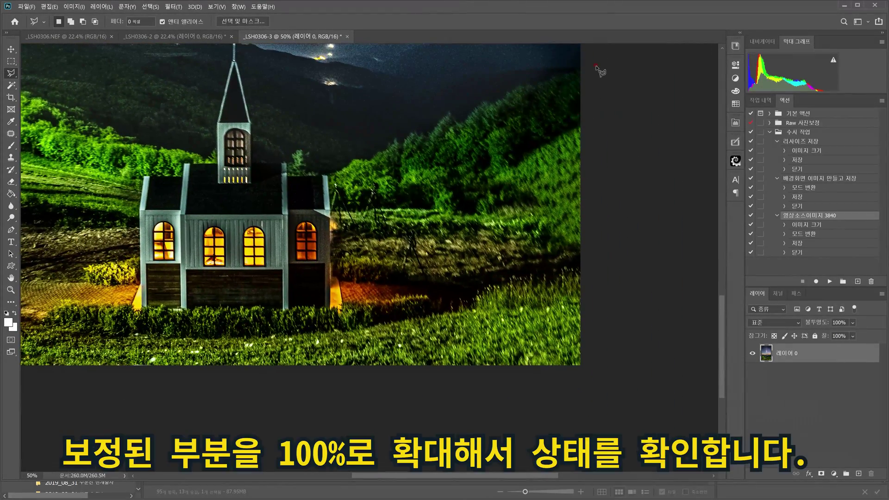
pyautogui.moveTo(262, 321); pyautogui.dragTo(596, 311)
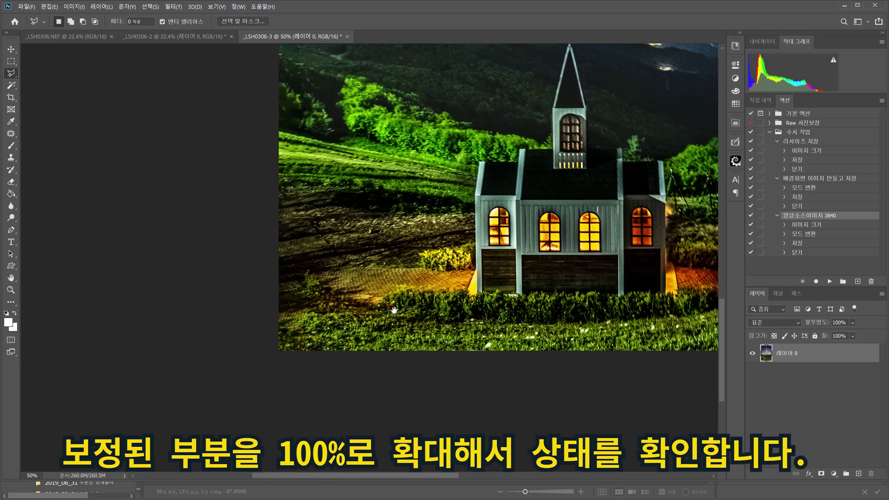
pyautogui.scroll(2, 363, 296)
pyautogui.scroll(2, 364, 301)
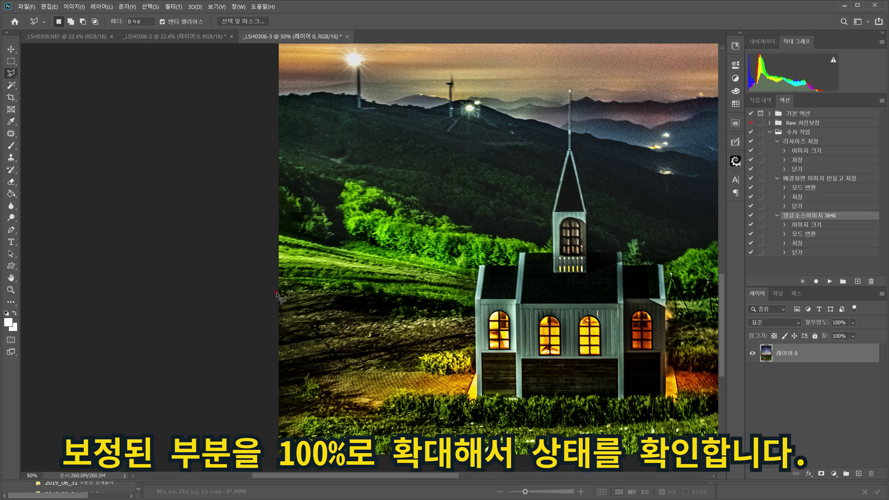
pyautogui.scroll(1, 288, 297)
pyautogui.scroll(7, 284, 294)
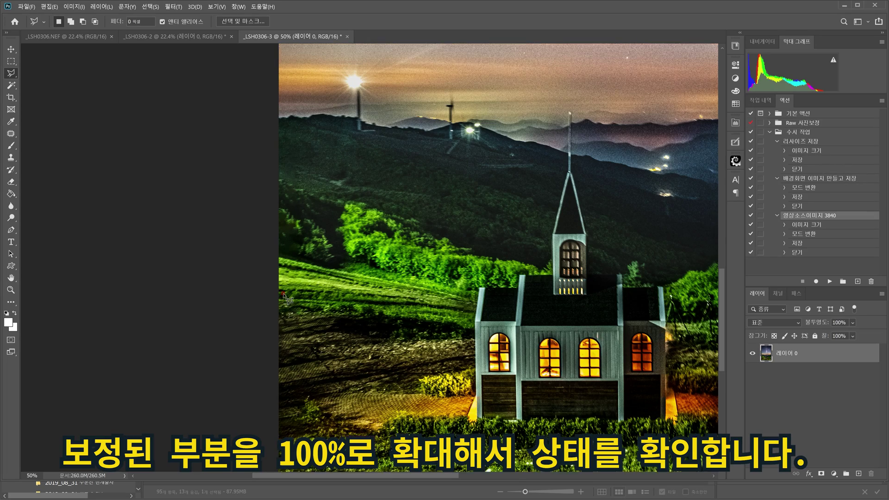
pyautogui.scroll(5, 284, 297)
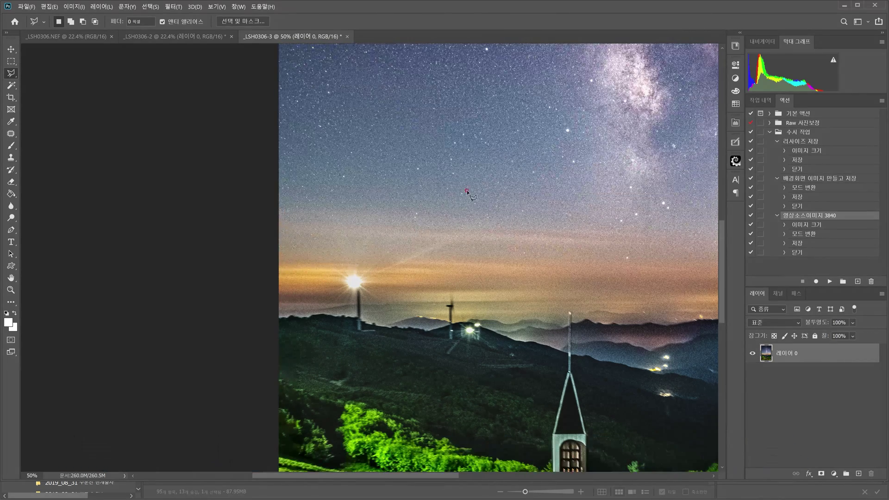
# Outline the badly filled strip at the photo's upper-right corner with the Polygonal Lasso, fill it with Content-Aware, and deselect.
pyautogui.moveTo(706, 53); pyautogui.dragTo(278, 361)
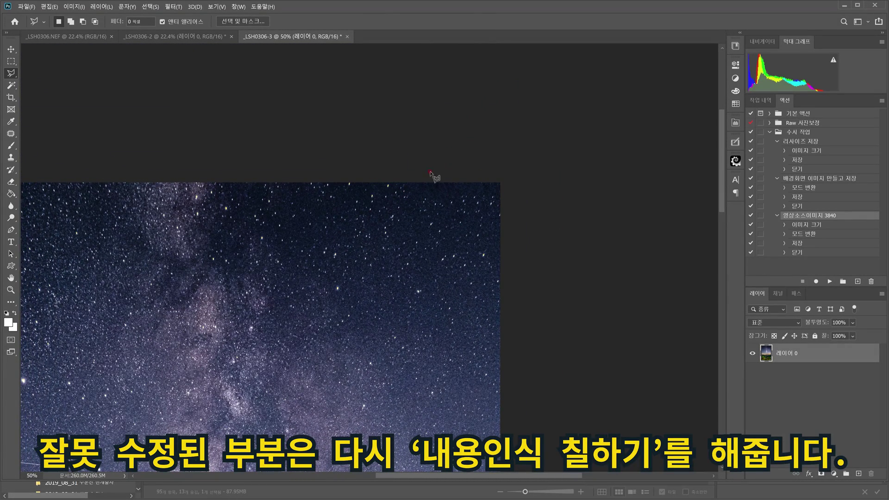
pyautogui.click(406, 180)
pyautogui.click(411, 197)
pyautogui.click(460, 203)
pyautogui.click(515, 200)
pyautogui.doubleClick(494, 169)
pyautogui.click(48, 7)
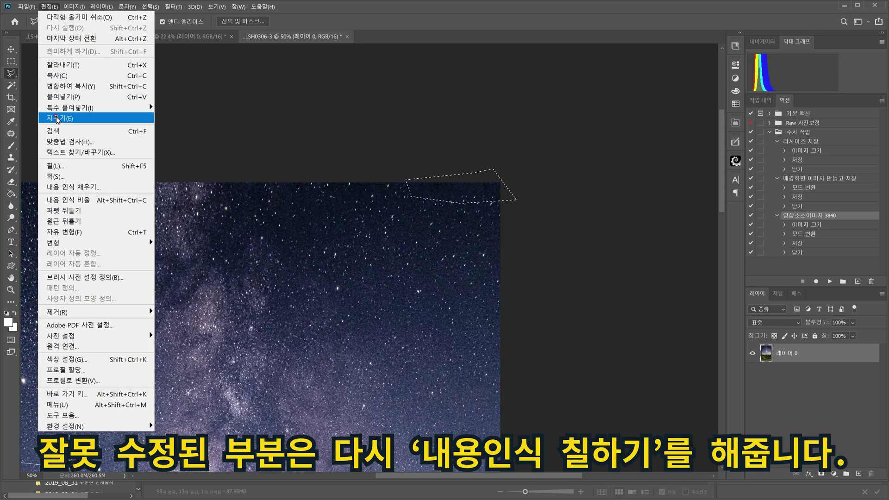
pyautogui.click(53, 166)
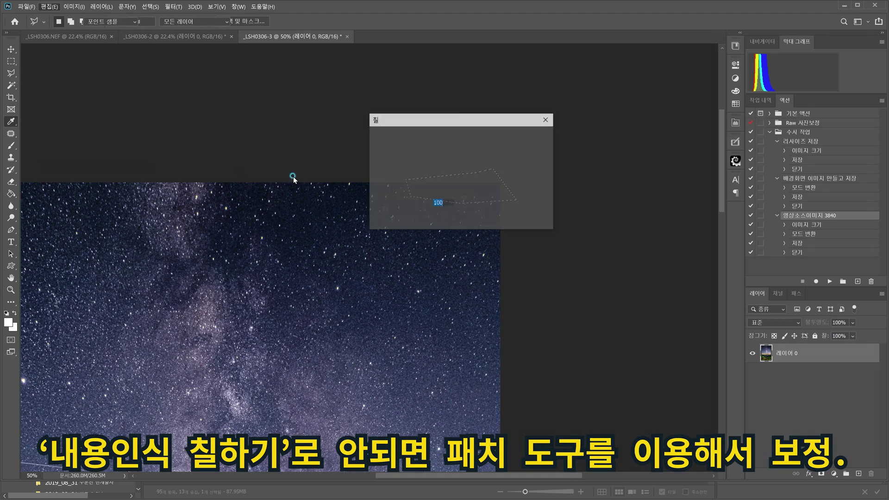
pyautogui.click(532, 137)
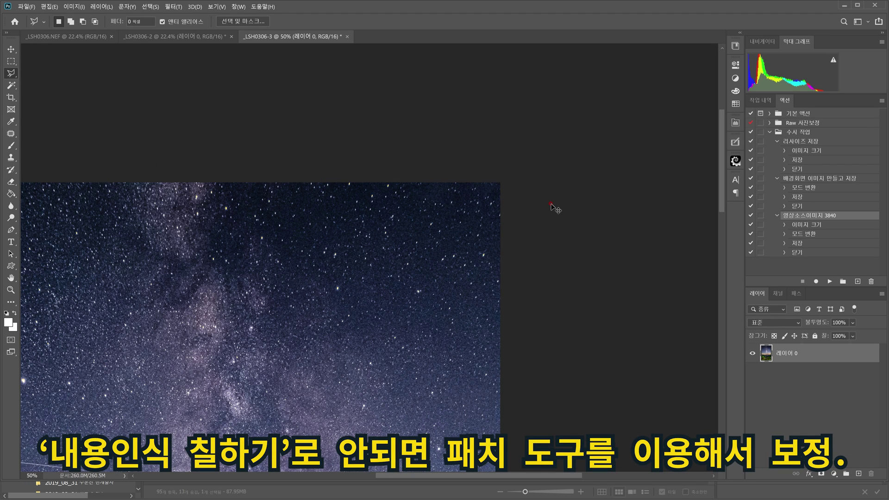
pyautogui.hotkey('ctrl', 'd')
# Compare the whole photo across the three open versions: _LSH0306.NEF, _LSH0306-2 and _LSH0306-3.
pyautogui.hotkey('ctrl', '0')
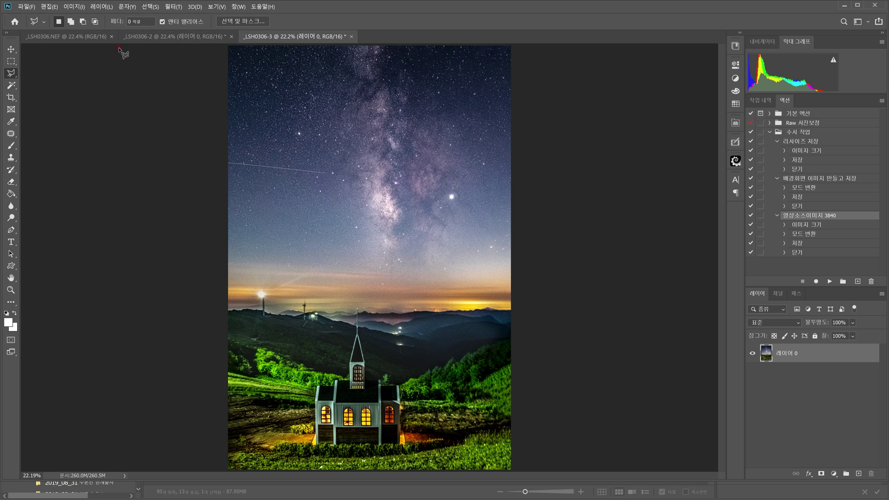
pyautogui.hotkey('ctrl', 'Tab')
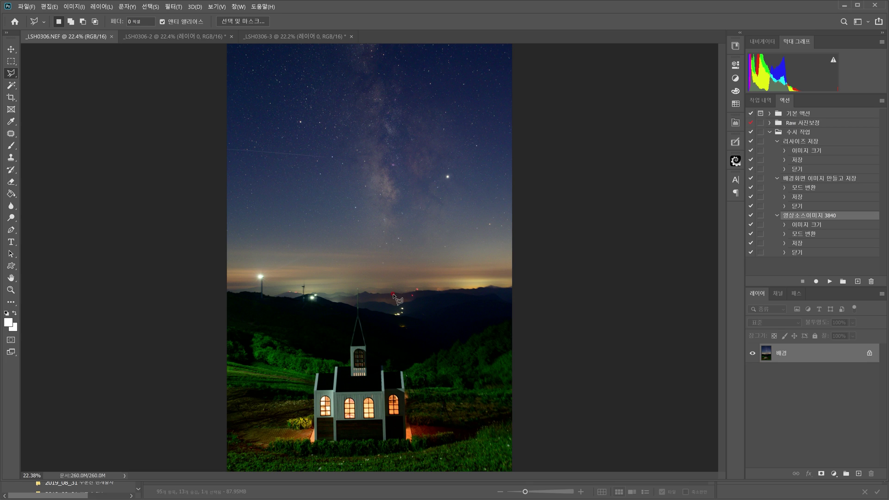
pyautogui.hotkey('ctrl', 'shift', 'Tab')
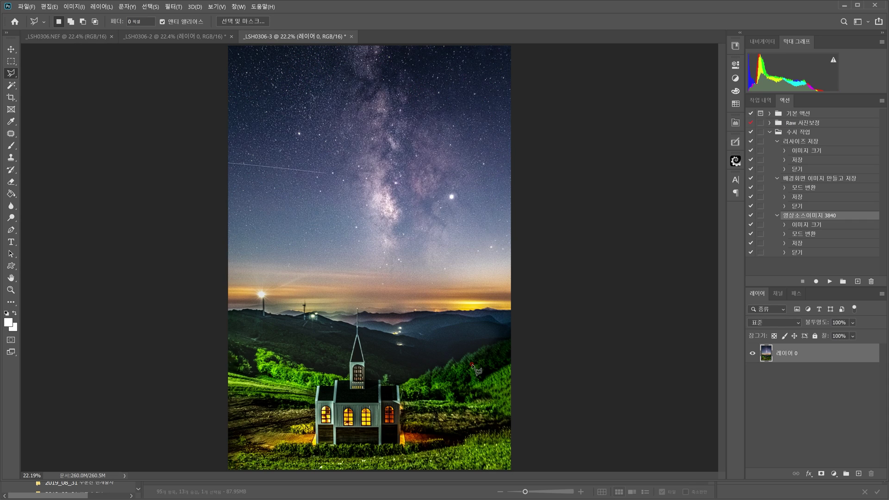
pyautogui.click(83, 39)
pyautogui.click(163, 36)
pyautogui.click(275, 36)
pyautogui.click(104, 38)
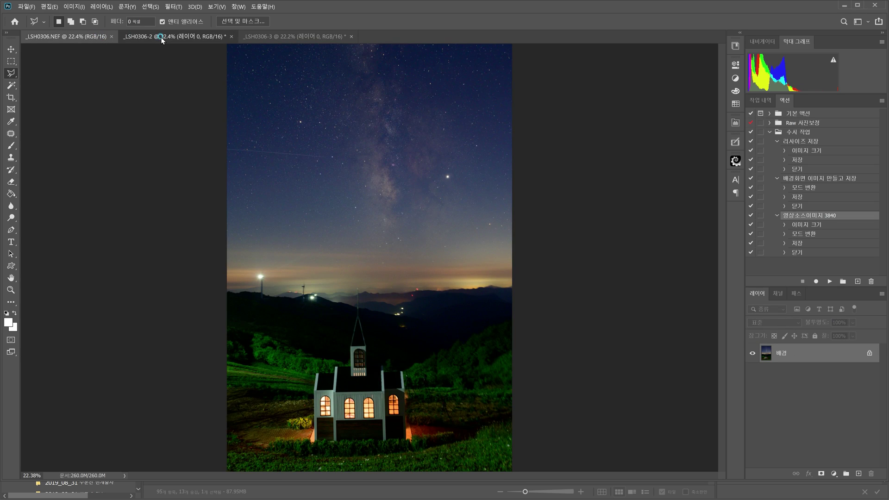
pyautogui.click(160, 36)
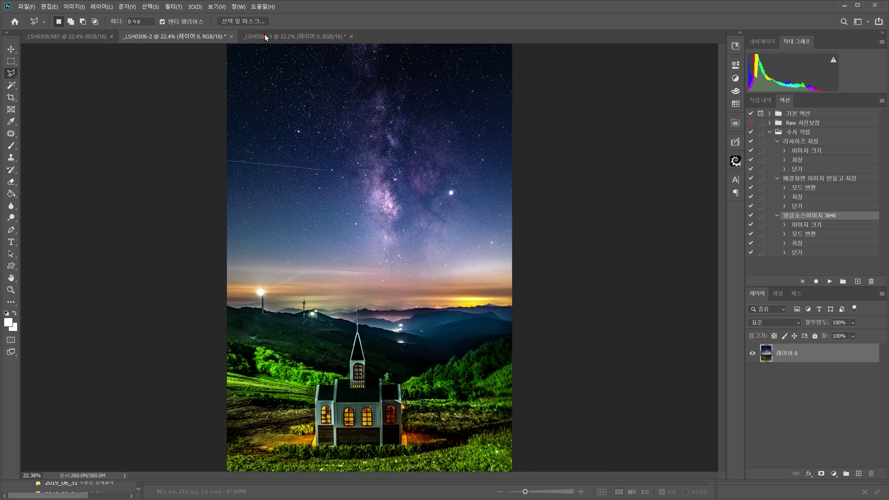